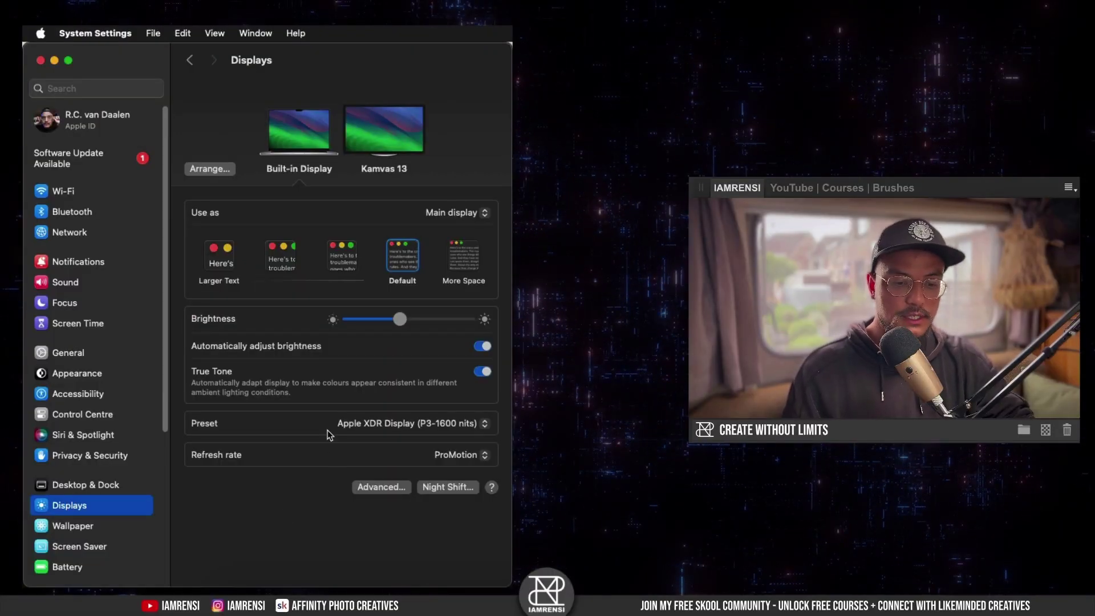
Rearrange the displays so the Kamvas 13 sits to the left of the built-in display, and accept the arrangement
left_click(379, 128)
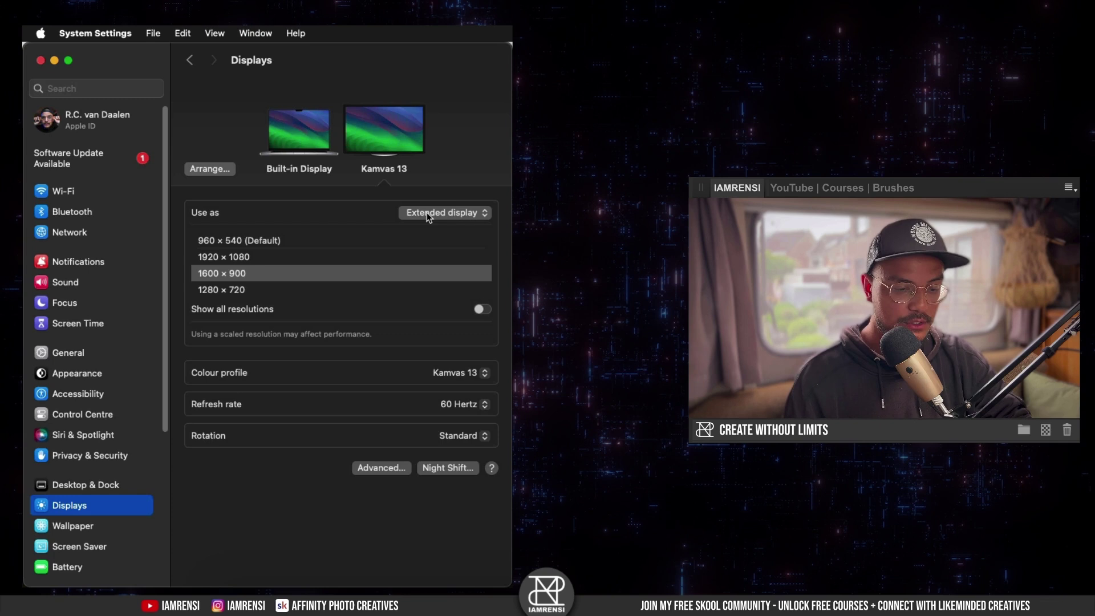
left_click(198, 164)
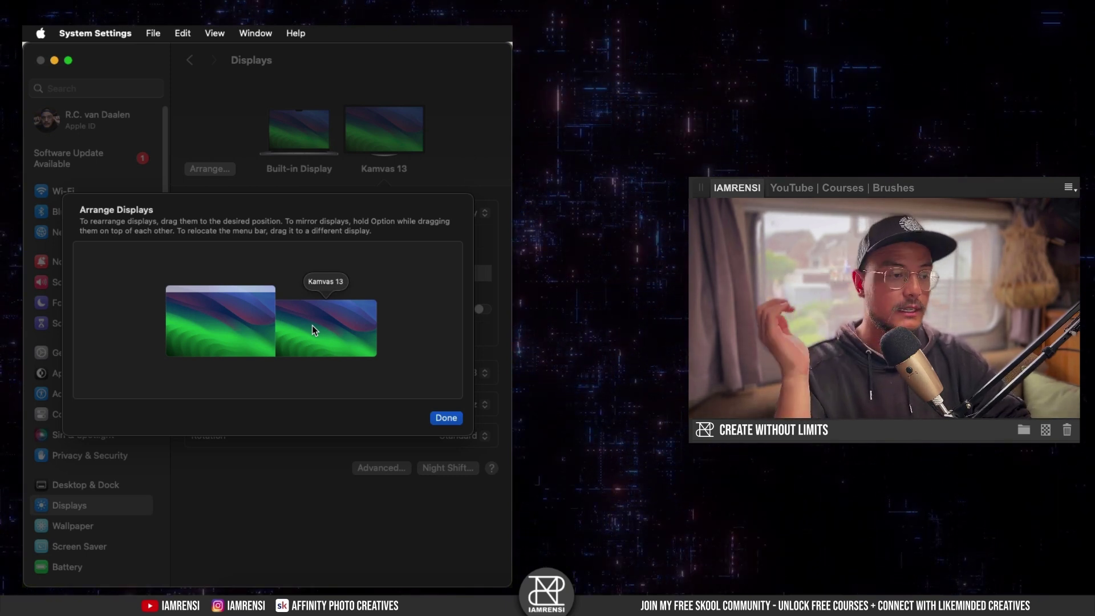
left_click(295, 323)
left_click_drag(295, 324, 131, 324)
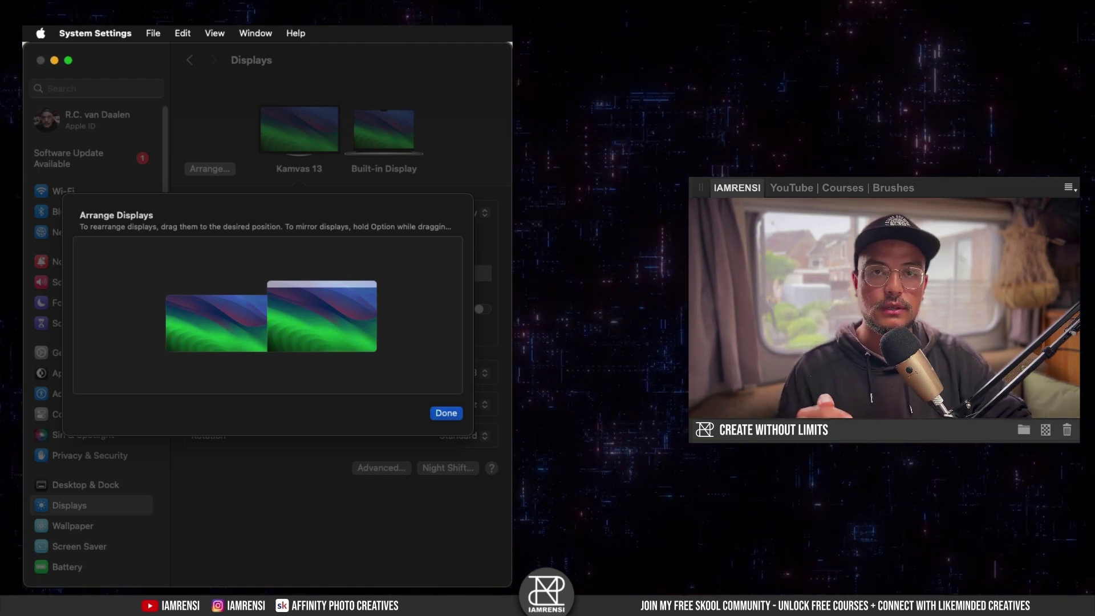
key("Return")
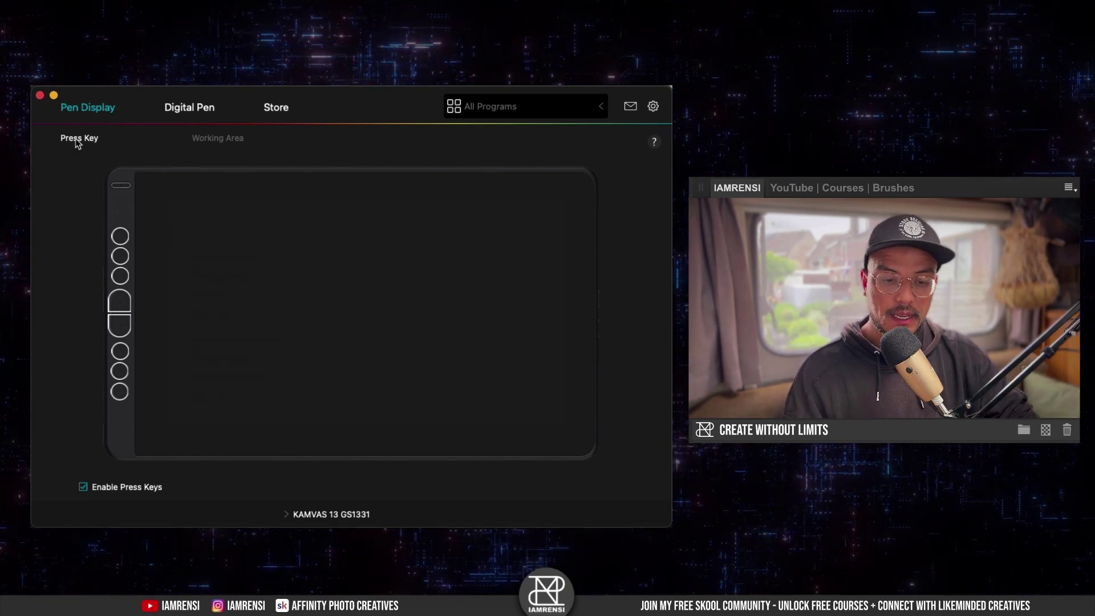
Switch to the Huion tablet driver and assign the Brush/Eraser (B/E) switch function to the pen display's topmost press key
left_click(125, 243)
scroll(245, 273, "up", 3)
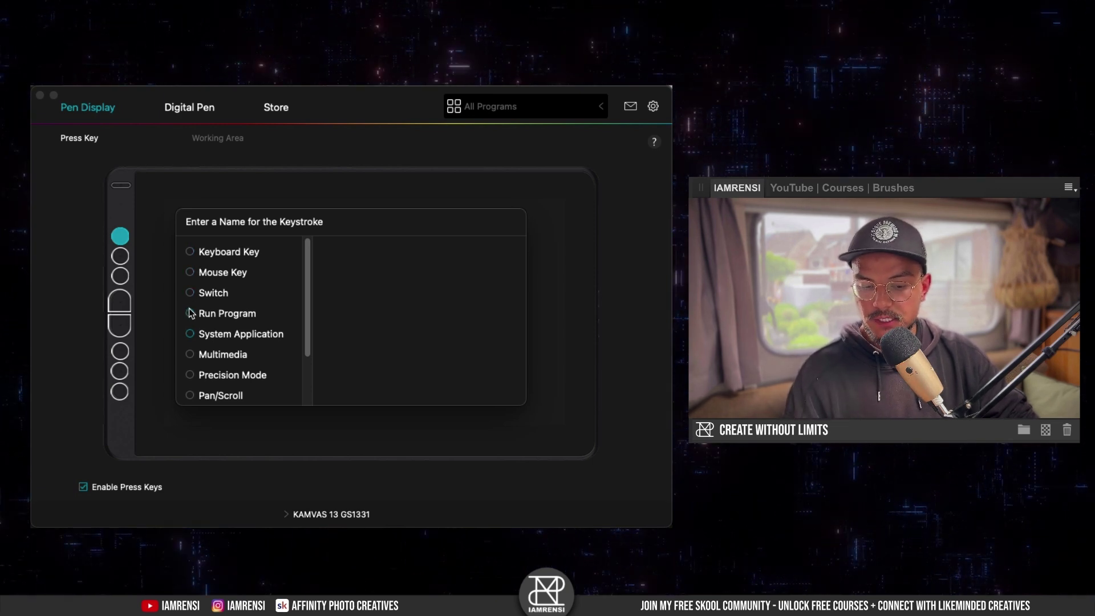
scroll(189, 333, "down", 3)
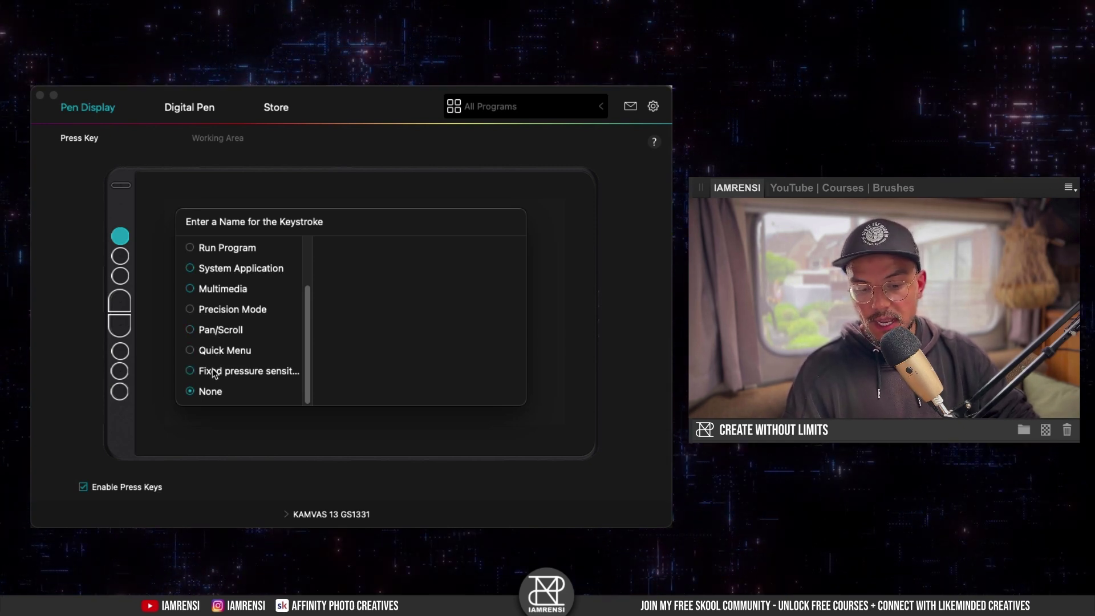
scroll(213, 374, "up", 3)
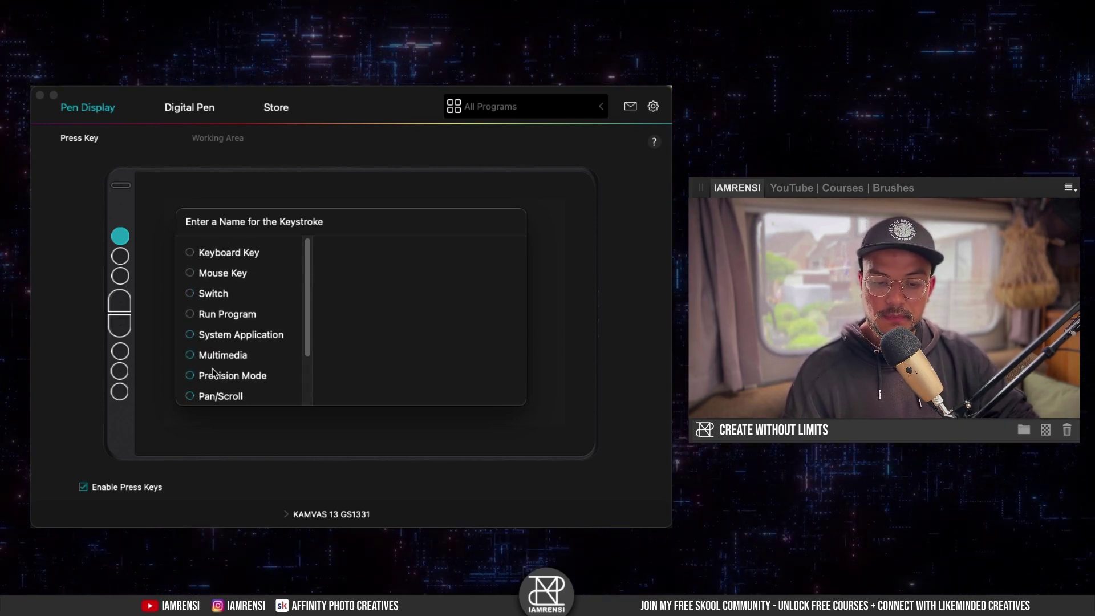
left_click(213, 255)
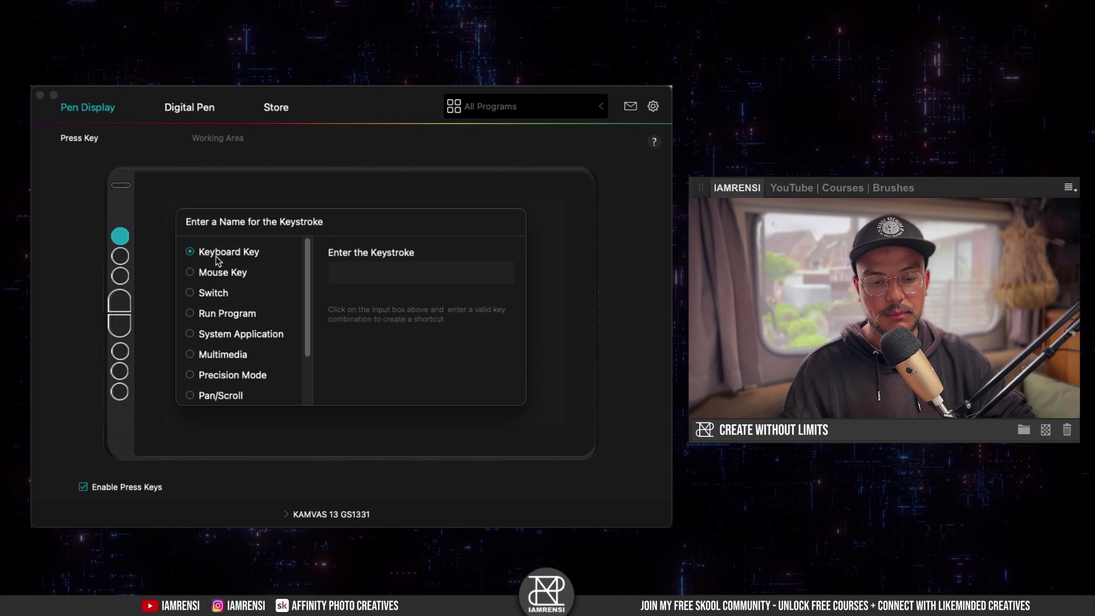
left_click(205, 292)
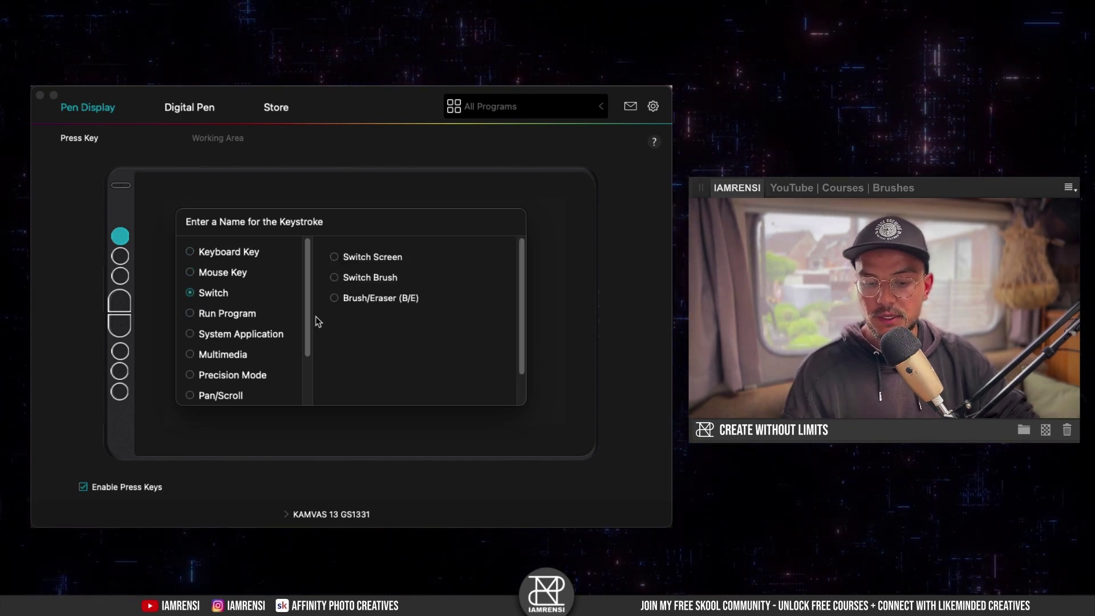
left_click(345, 298)
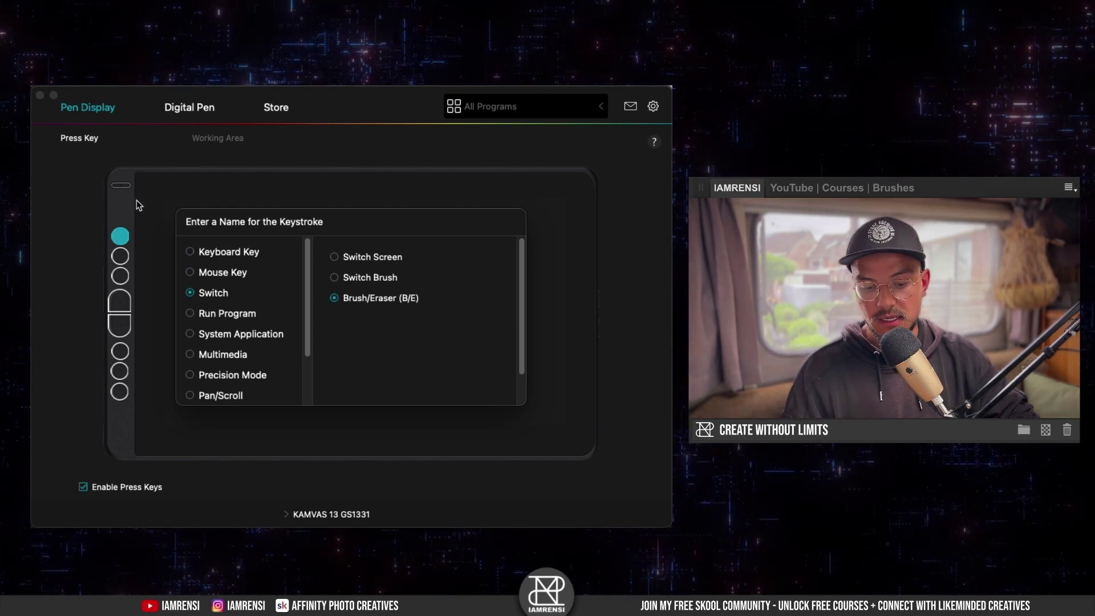
left_click(108, 196)
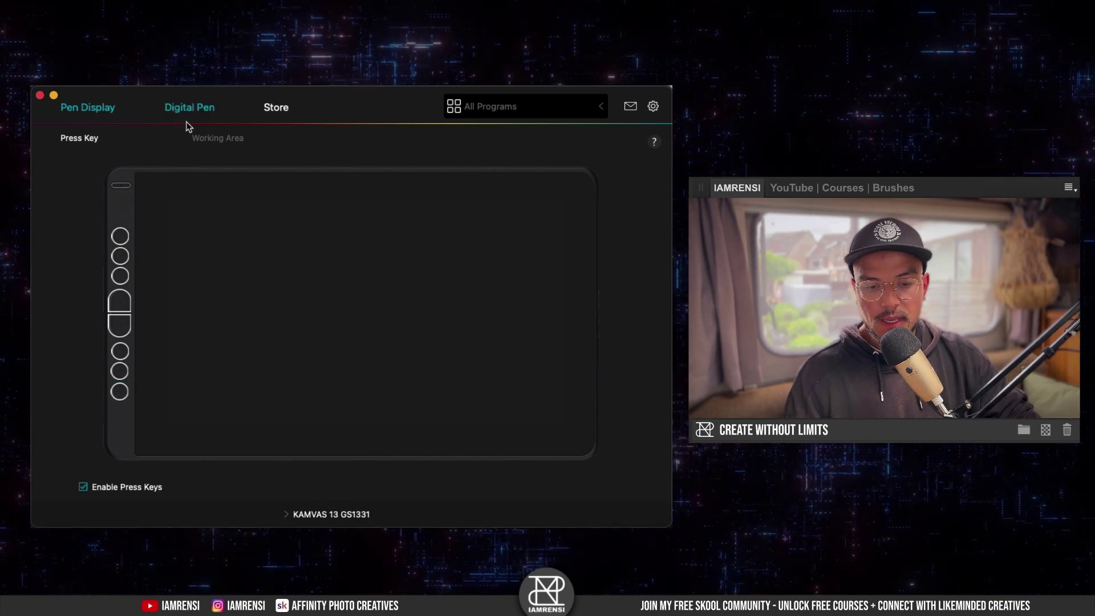
Check the pen display's working area mapping and the rotation options for the Kamvas 13 in System Settings
left_click(183, 141)
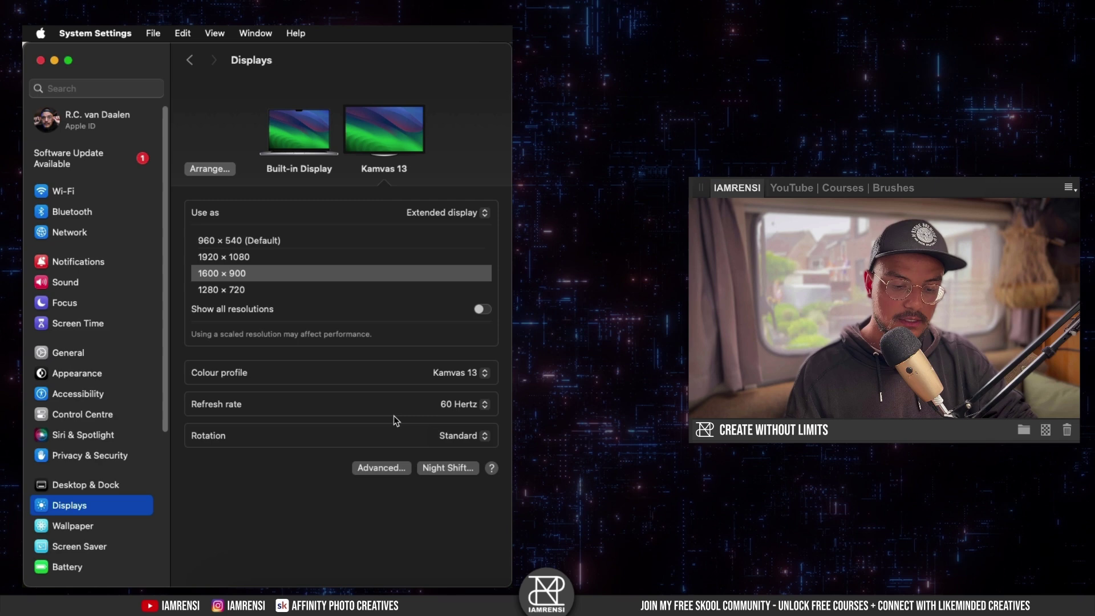
left_click(459, 436)
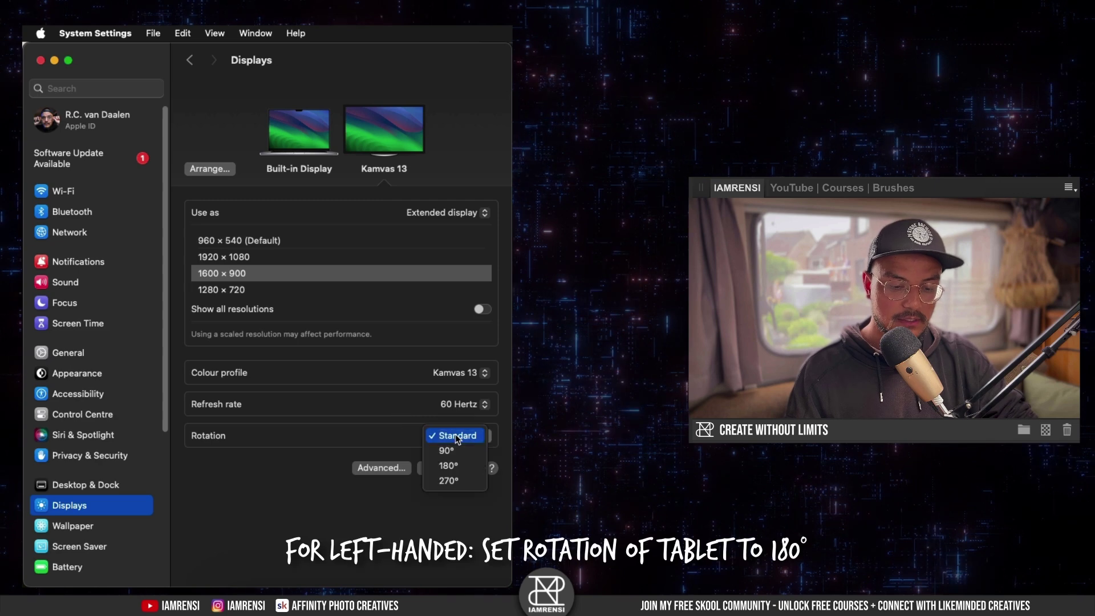
left_click(436, 503)
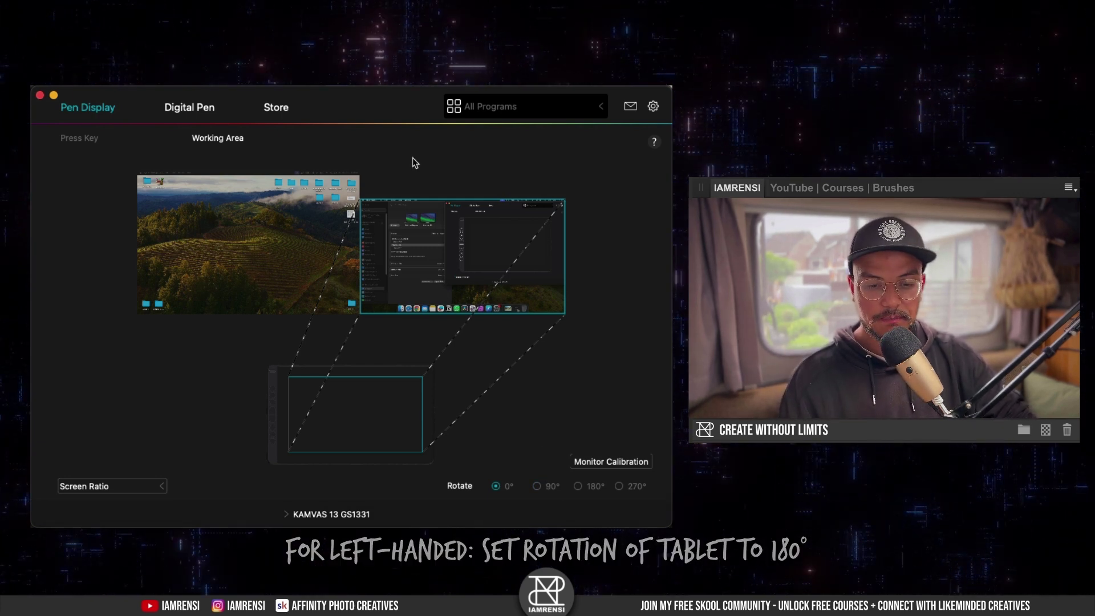
Test the digital pen's default pressure curve with a few strokes in its pressure settings, and clear the test area
left_click(189, 107)
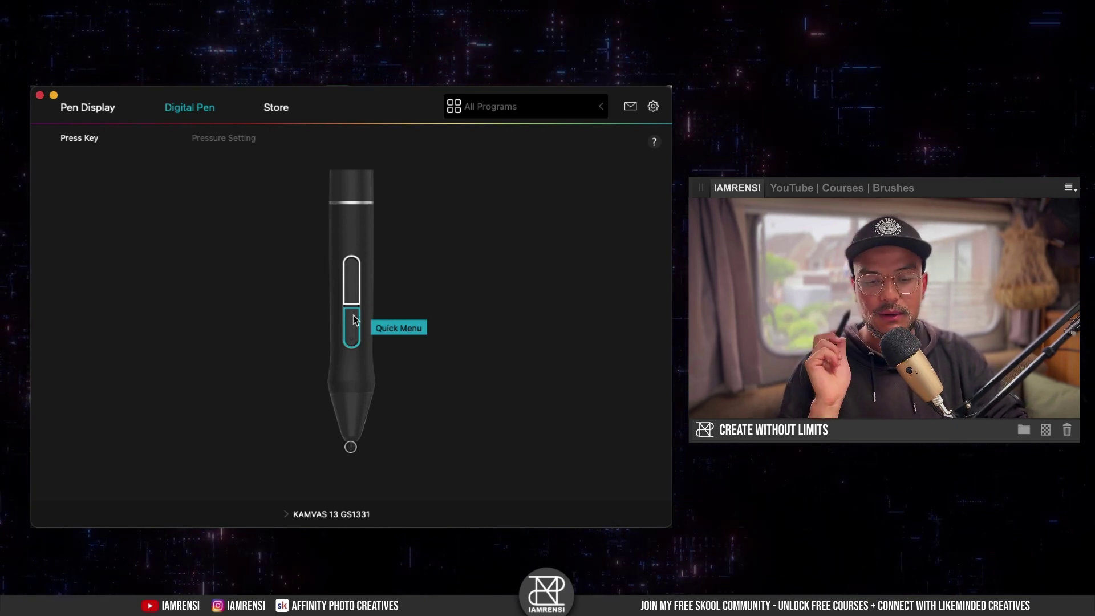
left_click(233, 138)
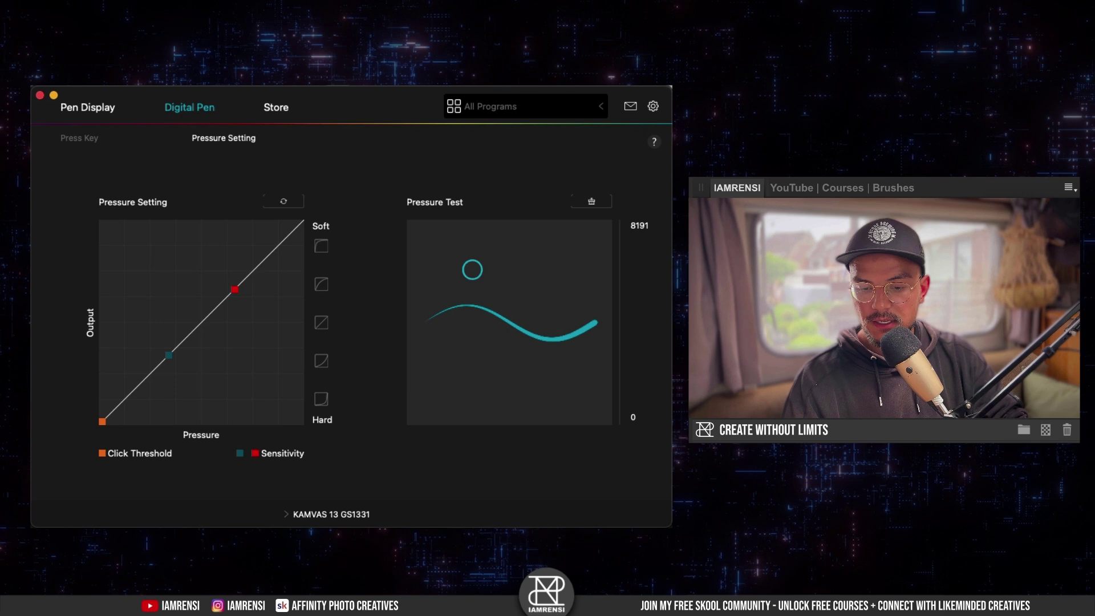
mouse_move(446, 278)
left_mouse_down()
mouse_move(507, 271)
mouse_move(555, 282)
left_mouse_up()
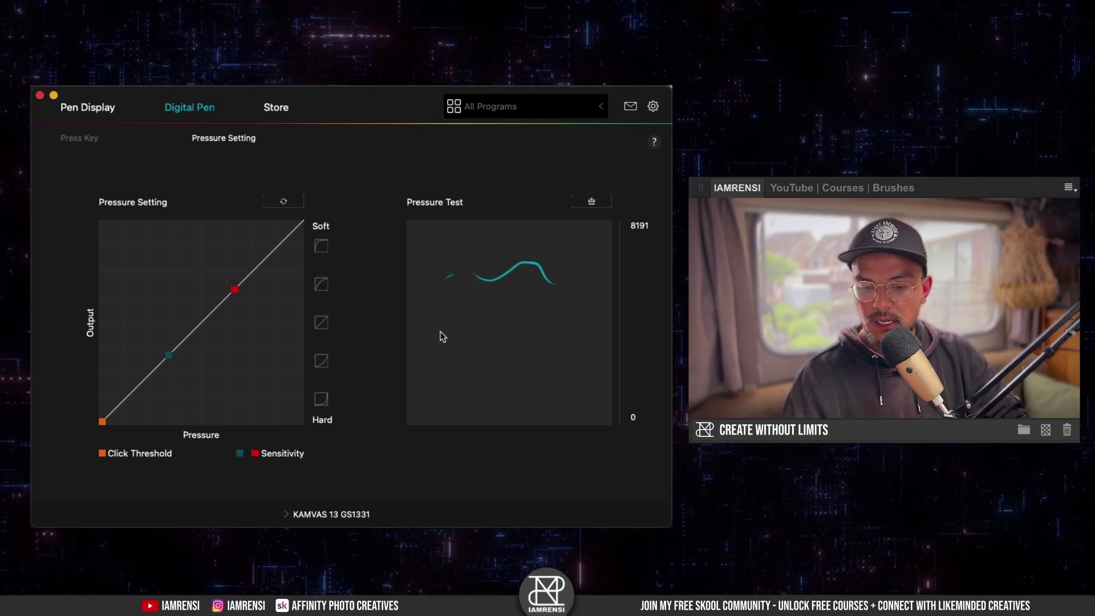
mouse_move(443, 333)
left_mouse_down()
mouse_move(559, 326)
mouse_move(492, 392)
mouse_move(542, 411)
mouse_move(591, 350)
mouse_move(528, 297)
left_mouse_up()
mouse_move(442, 399)
left_mouse_down()
mouse_move(505, 351)
mouse_move(459, 349)
left_mouse_up()
left_click(593, 201)
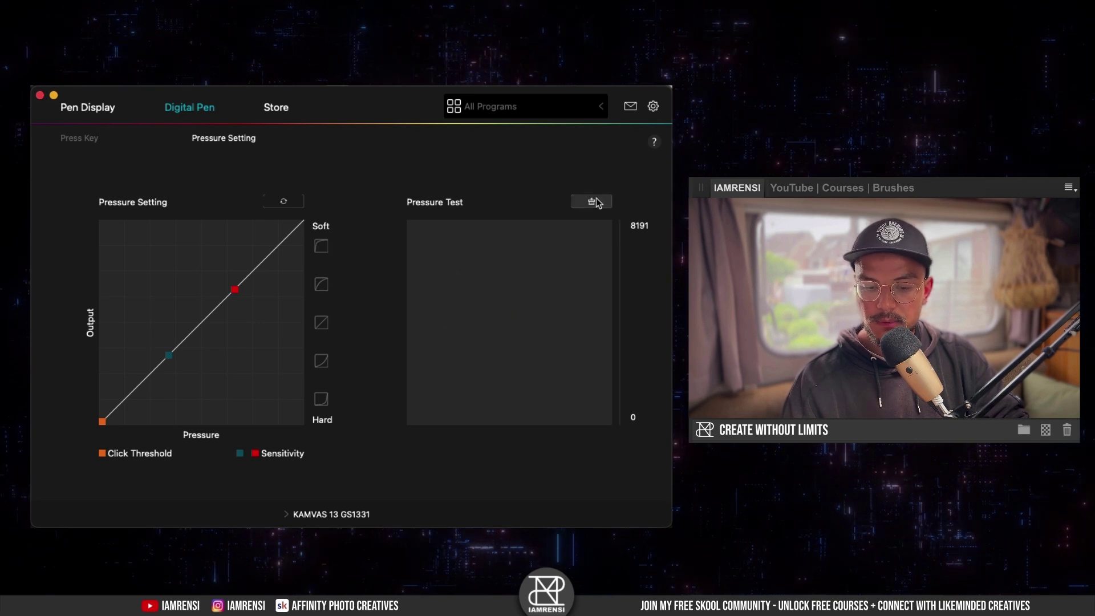
Apply the hardest pen pressure preset and draw test strokes, and repeat the test with the softest preset
left_click(321, 401)
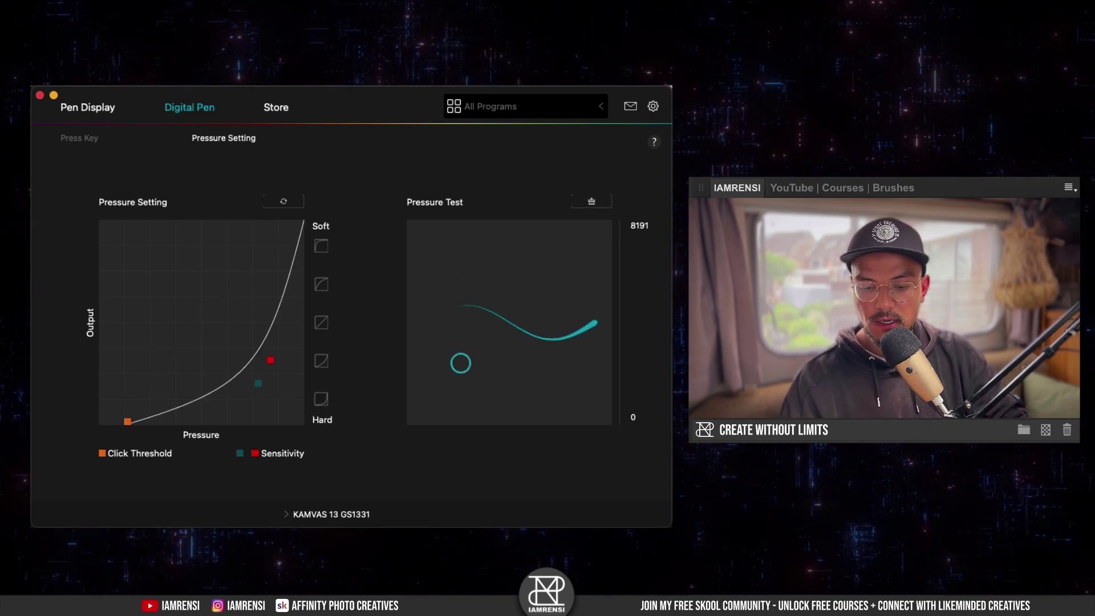
mouse_move(523, 366)
left_mouse_down()
mouse_move(516, 300)
mouse_move(525, 379)
mouse_move(567, 286)
mouse_move(485, 369)
mouse_move(571, 334)
left_mouse_up()
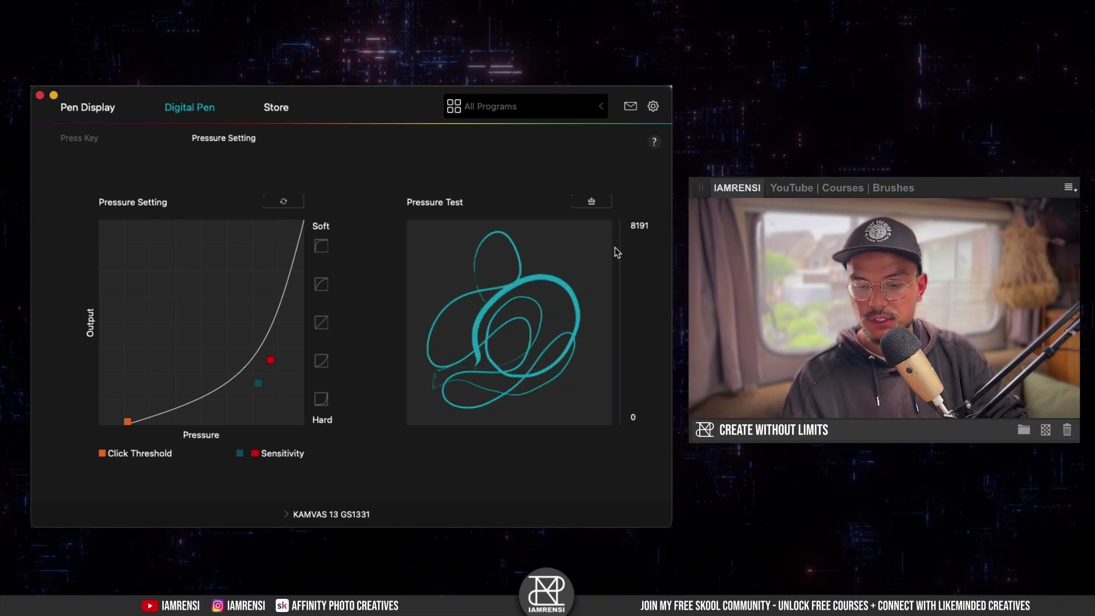
left_click(321, 245)
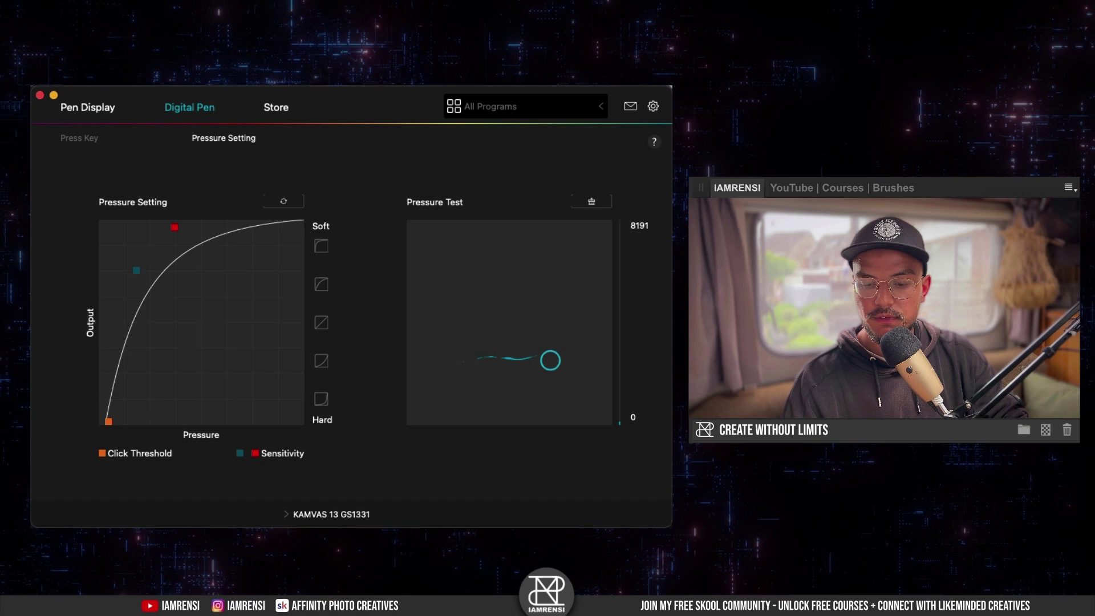
mouse_move(503, 314)
left_mouse_down()
mouse_move(489, 320)
mouse_move(526, 284)
left_mouse_up()
mouse_move(528, 270)
left_mouse_down()
mouse_move(496, 280)
mouse_move(535, 262)
left_mouse_up()
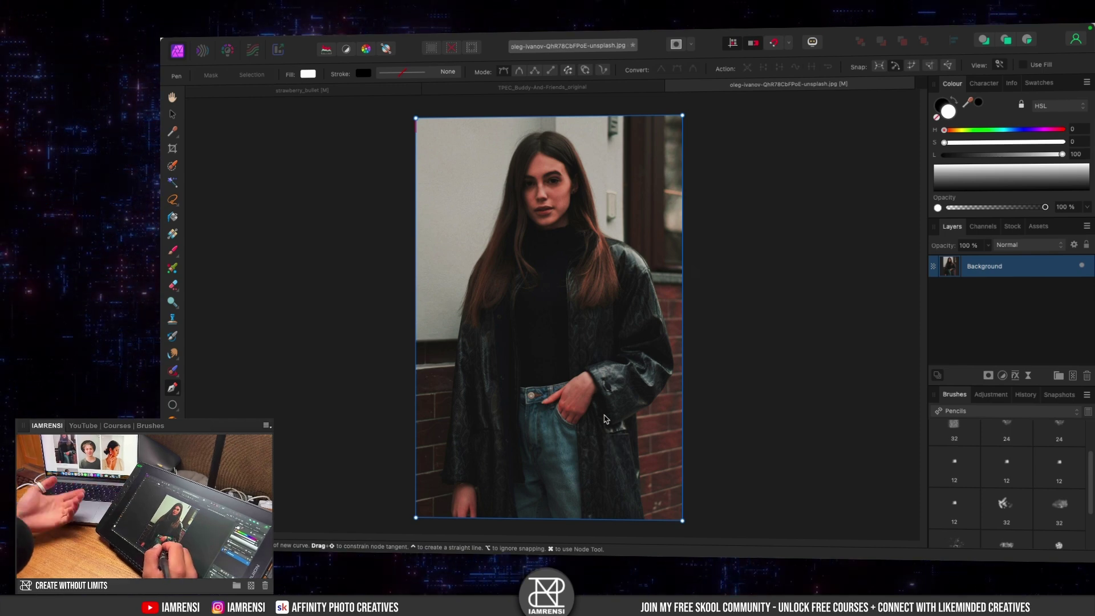
Switch to Affinity Photo and start a Pen tool path at the portrait's bottom edge, along the outside of the woman's lowered hand
left_click_drag(487, 484, 462, 550)
left_click_drag(662, 211, 560, 523)
left_click_drag(622, 257, 622, 525)
left_click_drag(675, 371, 664, 470)
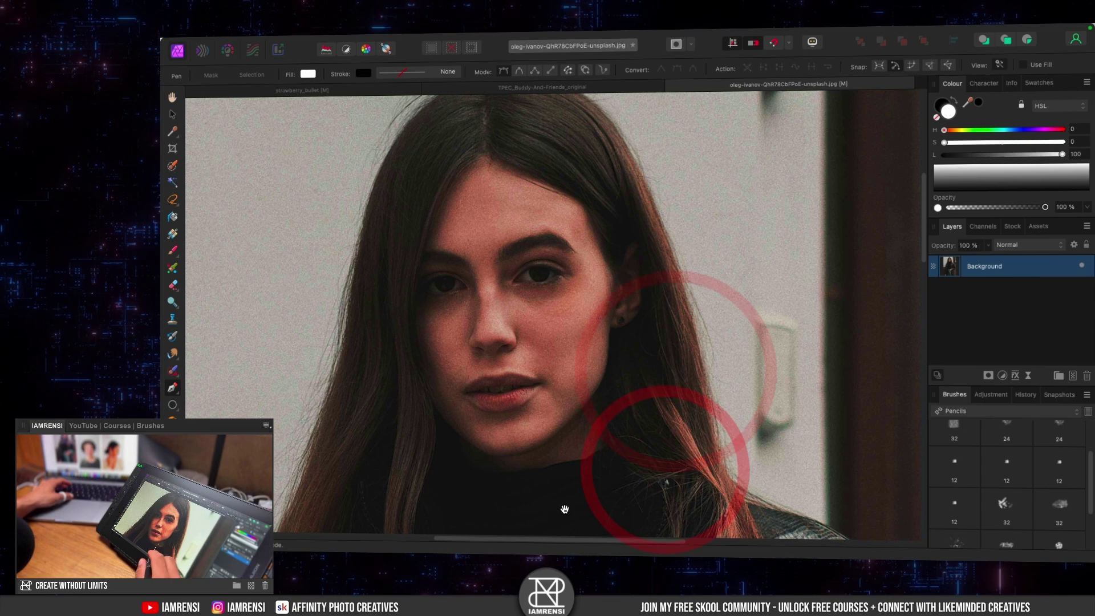
left_click_drag(565, 509, 631, 198)
left_click_drag(502, 502, 615, 141)
left_click_drag(506, 194, 506, 186)
left_click_drag(556, 513, 582, 198)
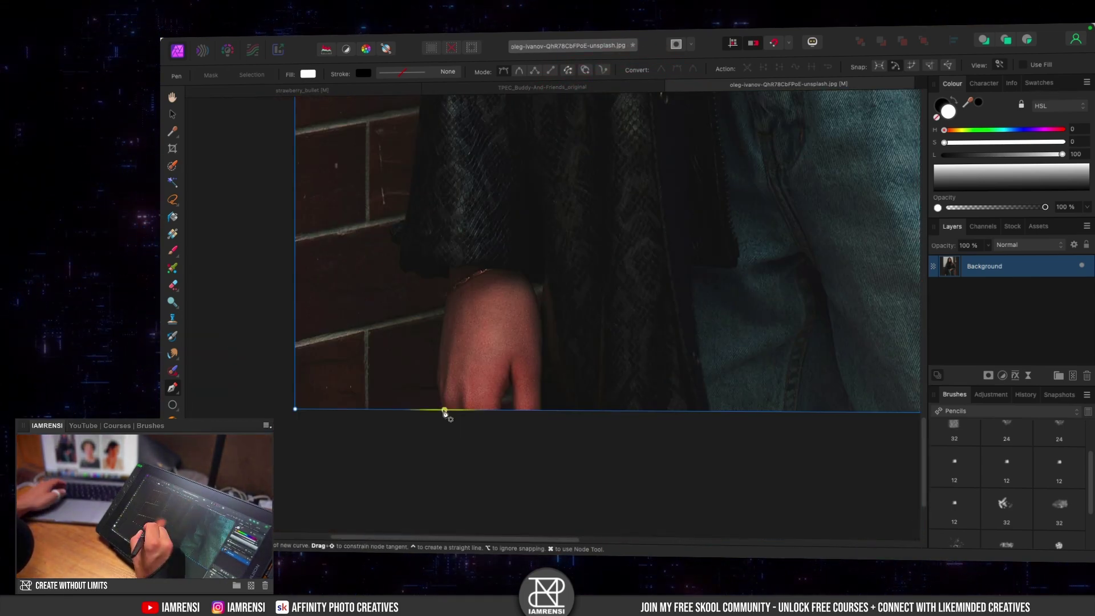
left_click(443, 410)
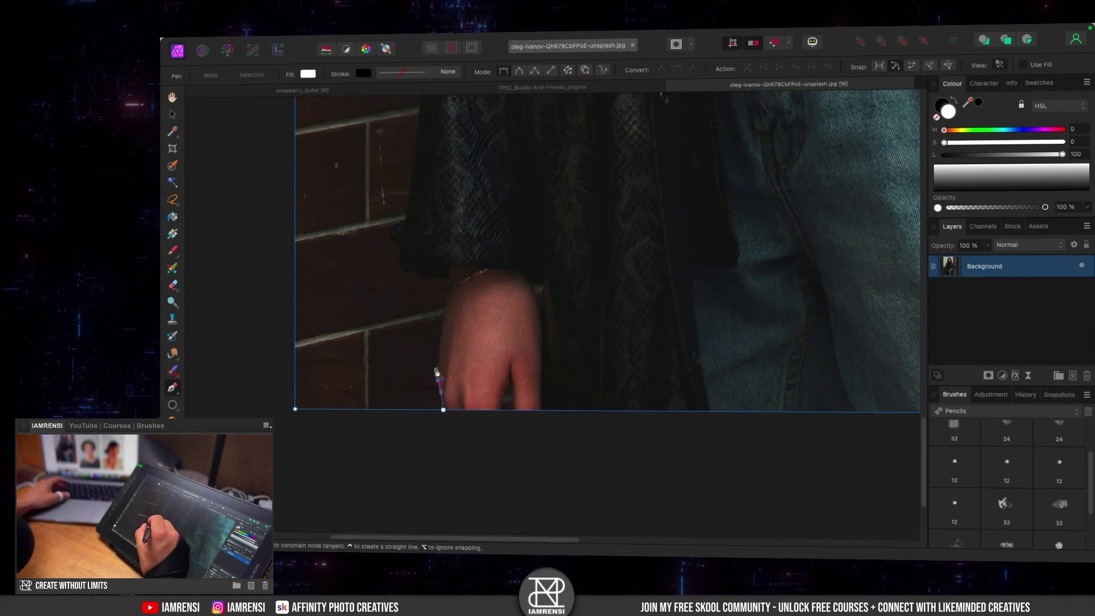
key("space")
left_click_drag(436, 372, 435, 371)
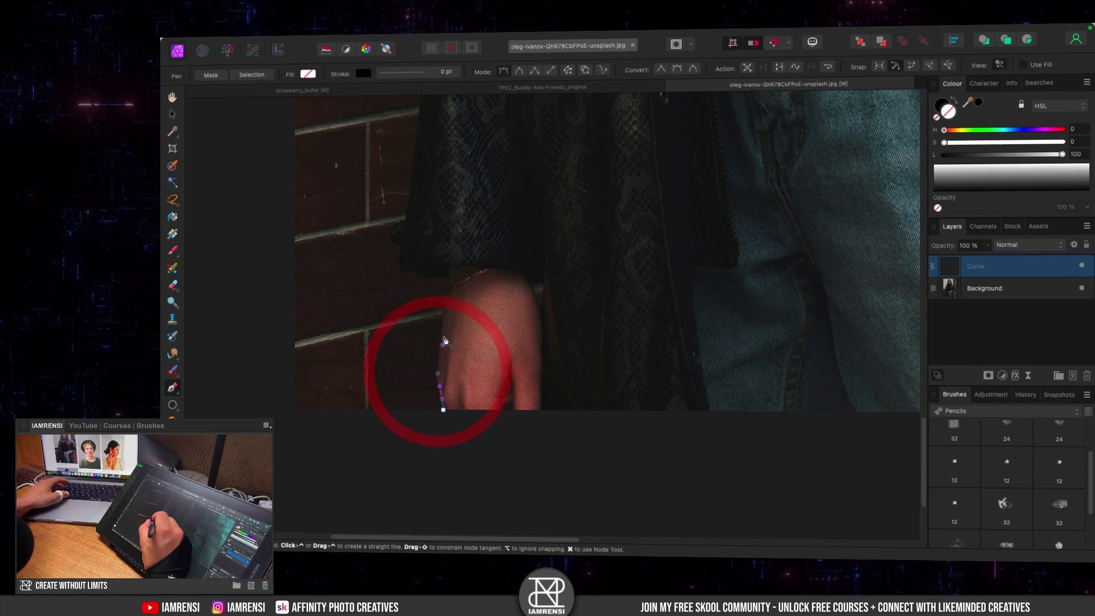
Continue the pen path up the coat sleeve and onto the lower outer edge of the hair on the image's left side
left_click_drag(391, 198, 370, 394)
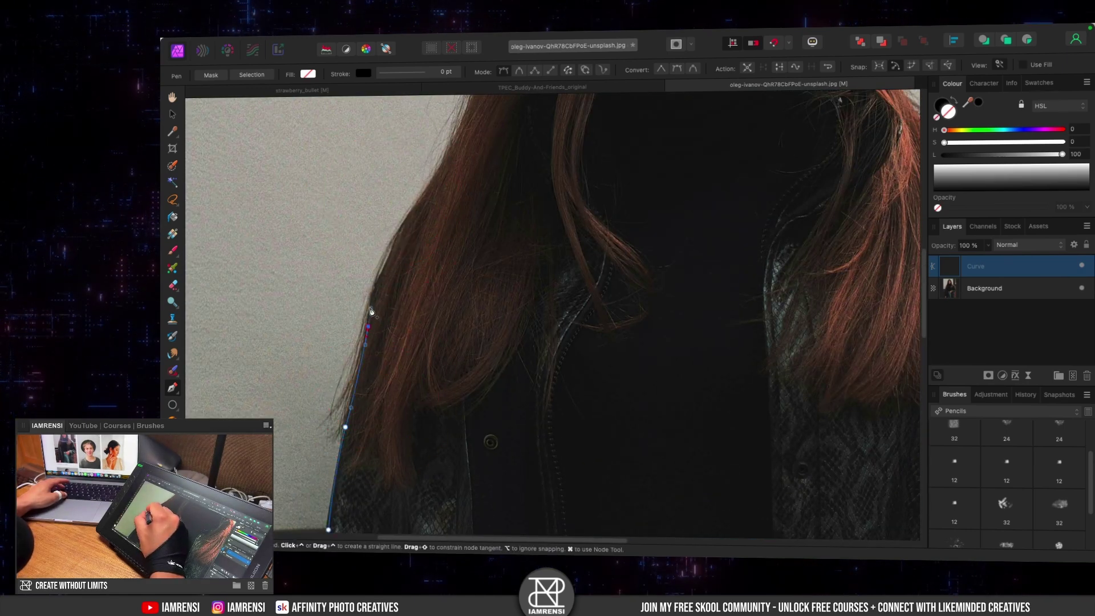
left_click(368, 326)
key("space")
left_click_drag(408, 233, 368, 360)
left_click(377, 332)
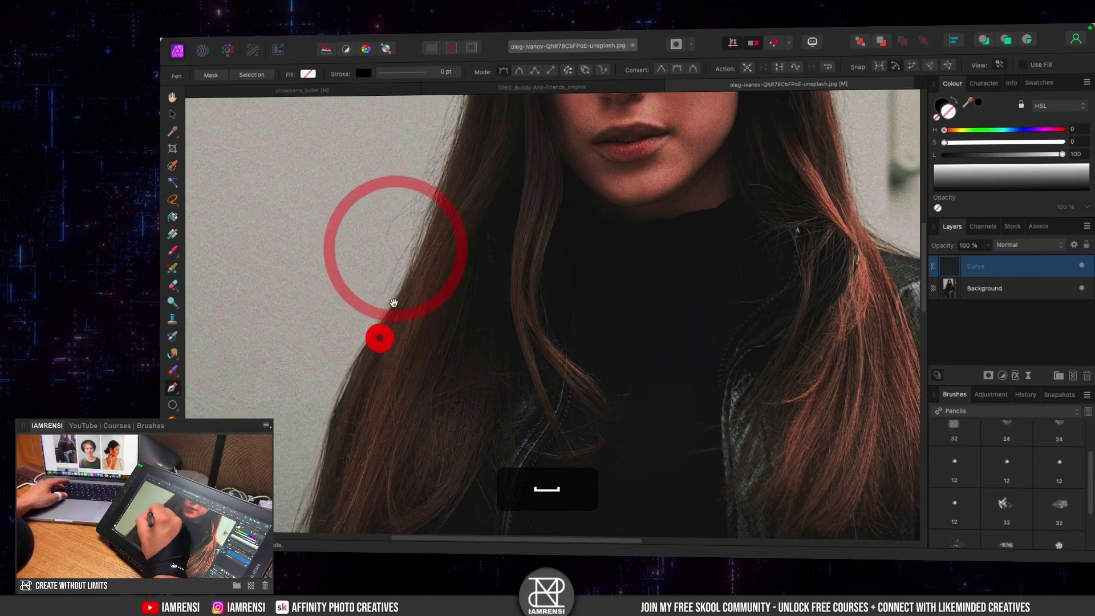
Extend the pen path along the left outer edge of the hair up to the top of the head
key("space")
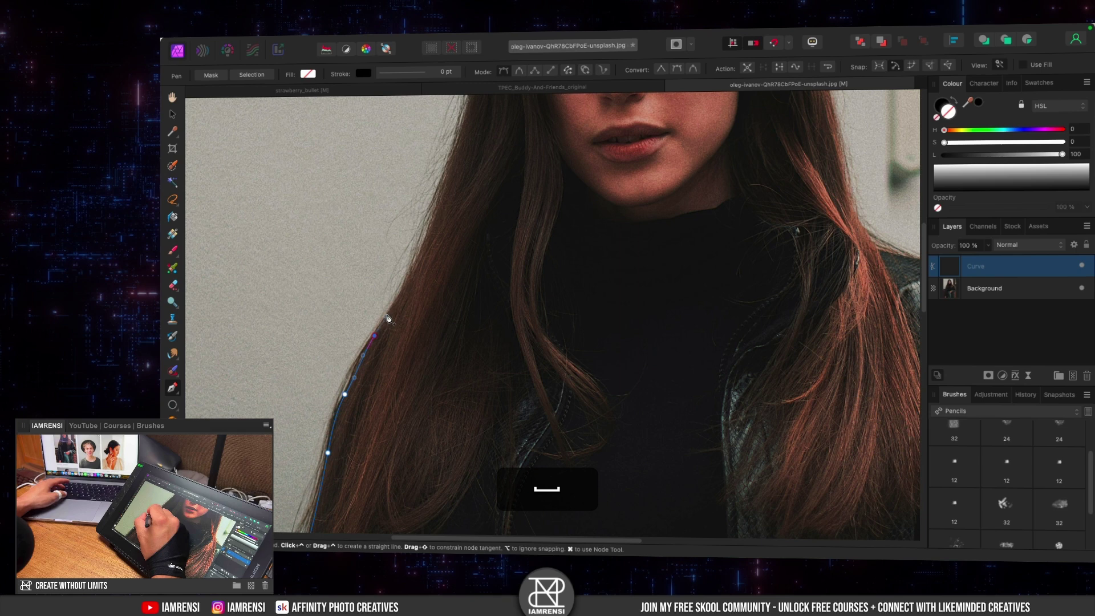
left_click_drag(409, 280, 394, 336)
key("space")
left_click_drag(411, 288, 414, 271)
key("space")
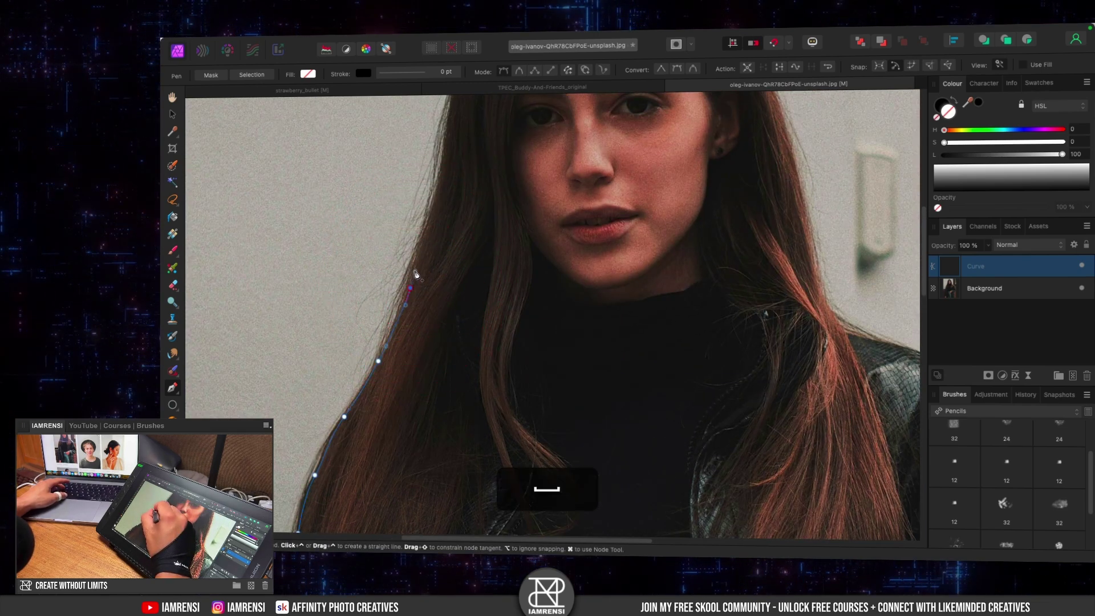
left_click_drag(417, 248, 507, 207)
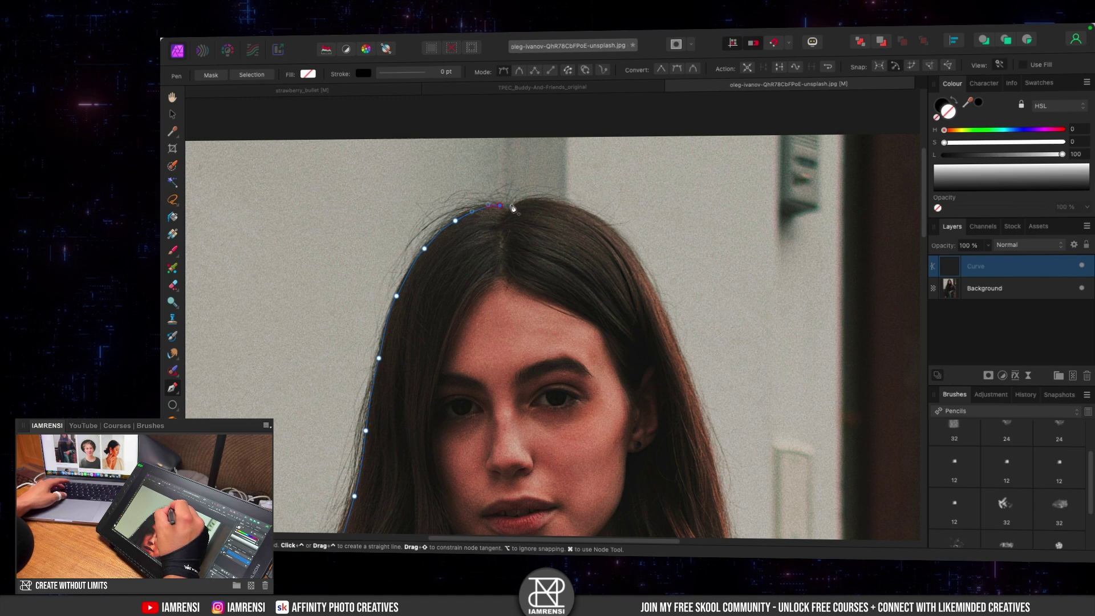
Continue the pen path over the hair parting and across the crown to the upper hair edge on the image's right side
left_click(511, 207)
left_click(524, 201)
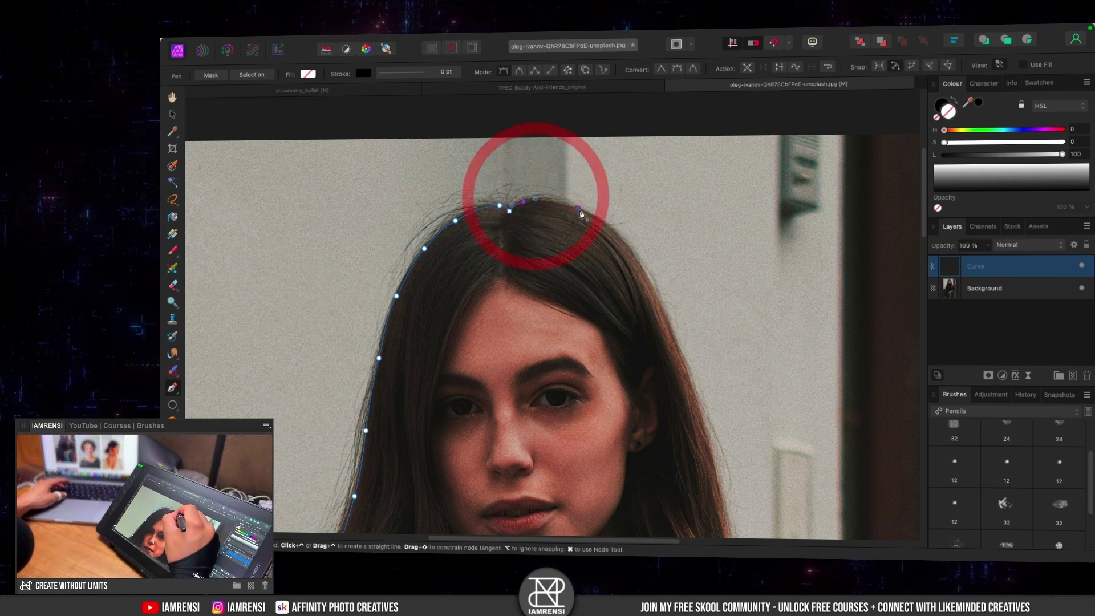
left_click(578, 209)
left_click(630, 245)
Extend the pen path down the hair's outer edge on the image's right side to where it meets the shoulder
key("space")
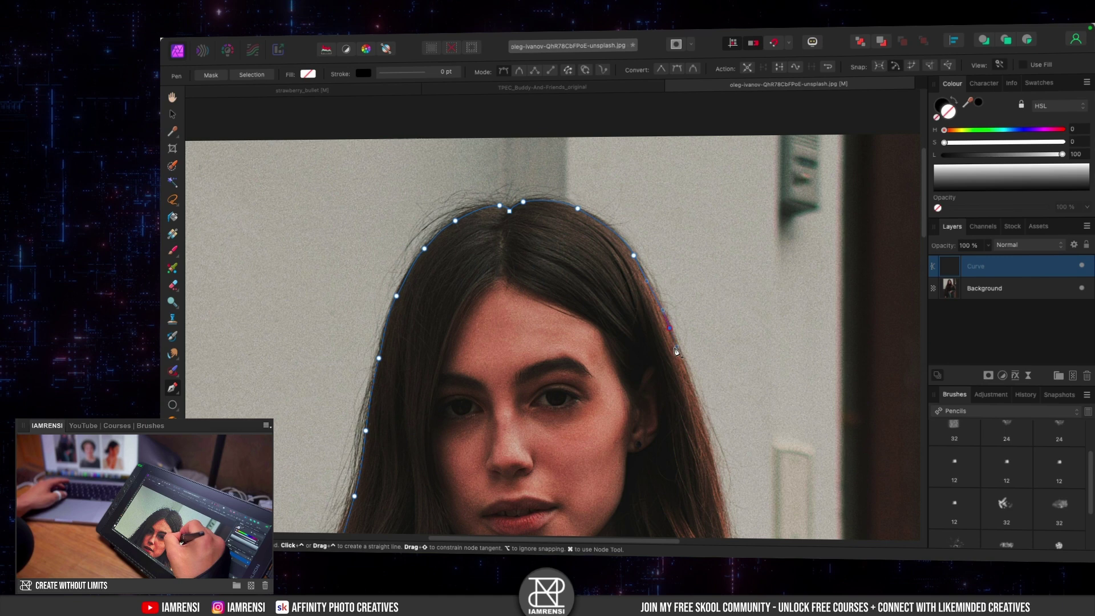
left_click_drag(685, 370, 669, 308)
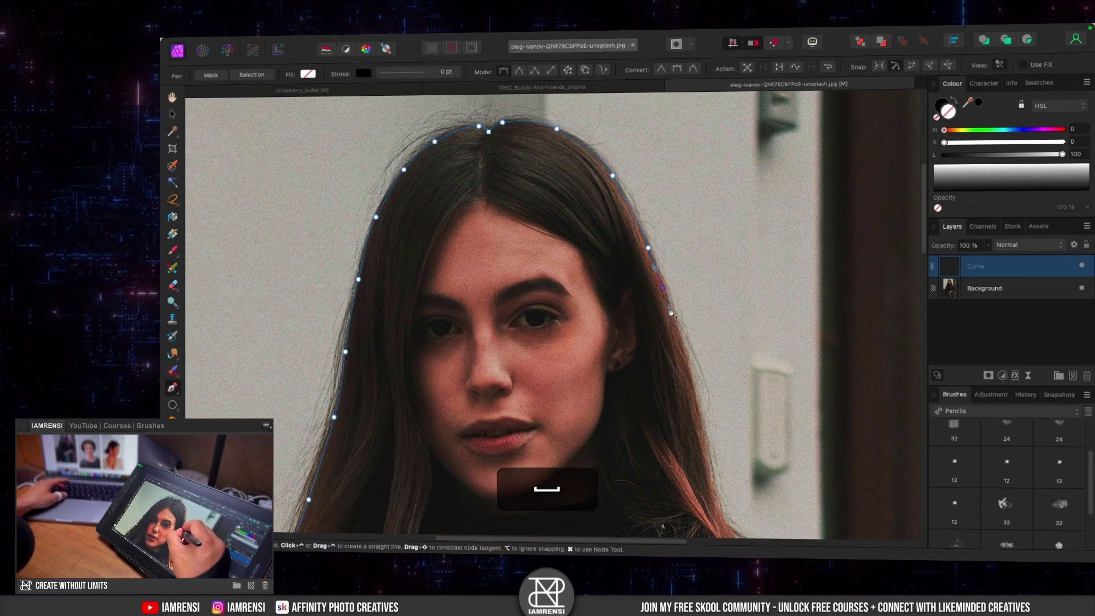
key("space")
left_click_drag(692, 362, 679, 306)
left_click(689, 353)
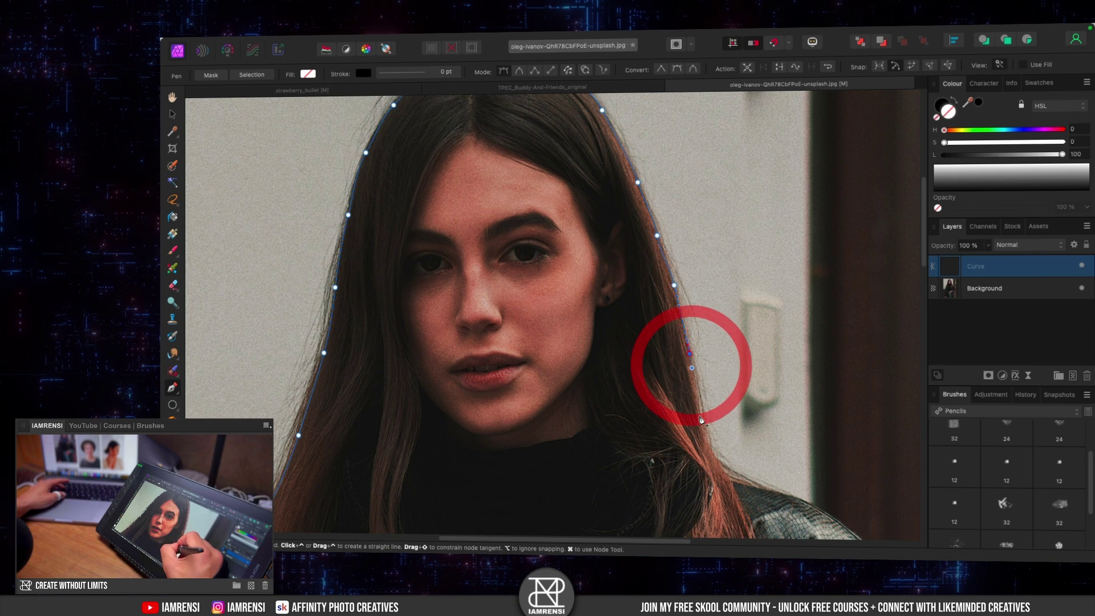
left_click(728, 478)
key("space")
left_click_drag(734, 487, 679, 420)
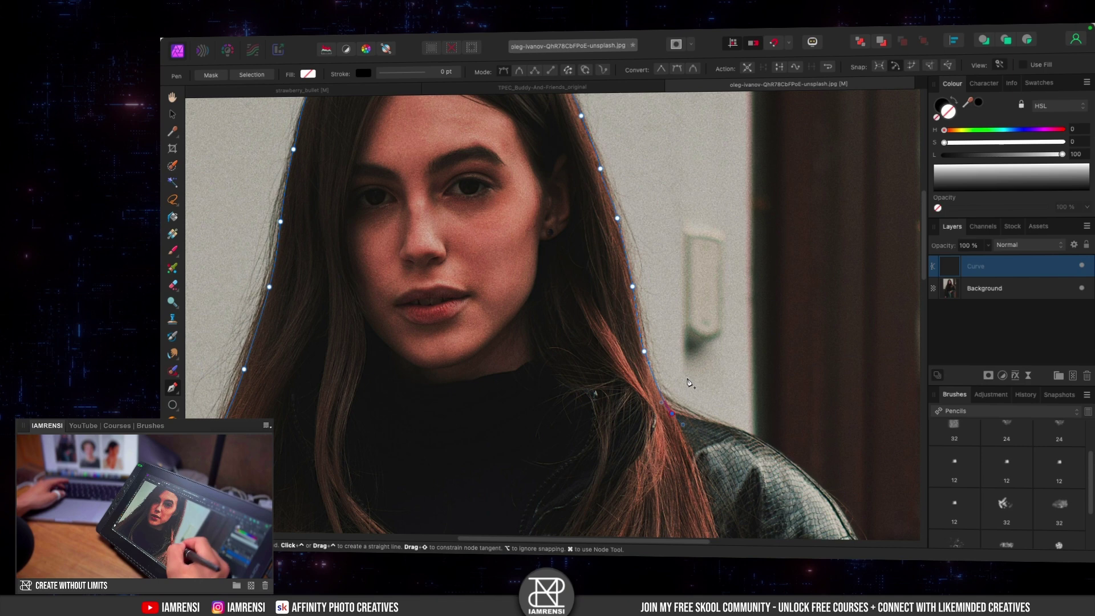
Trace the coat's shoulder with the pen path, from the hair toward the upper sleeve on the image's right side
key("space")
left_click_drag(299, 328, 428, 447)
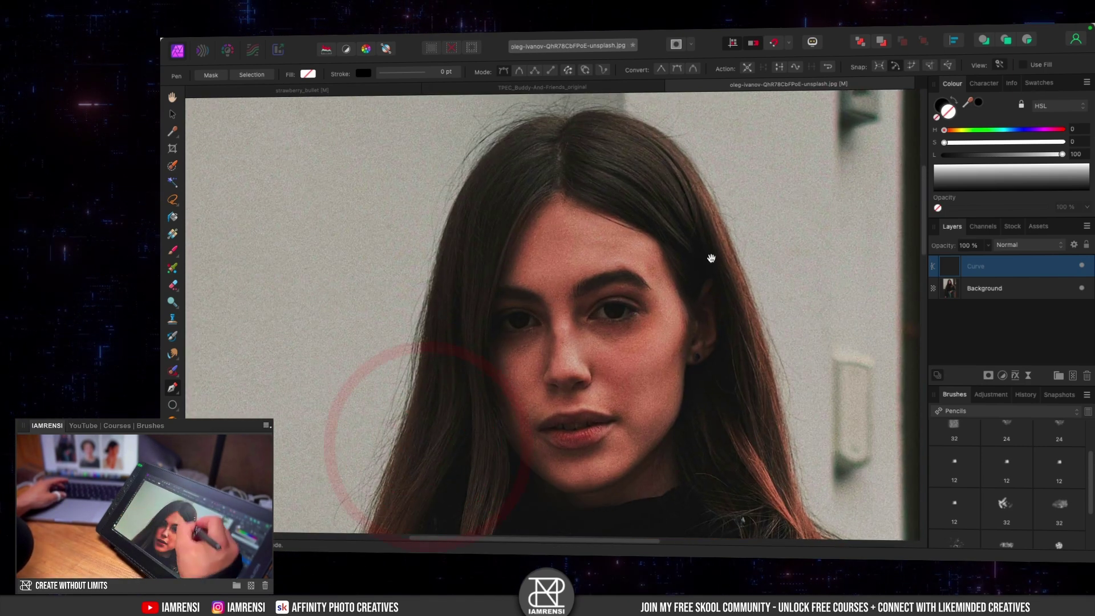
left_click_drag(697, 322, 554, 139)
left_click(758, 378)
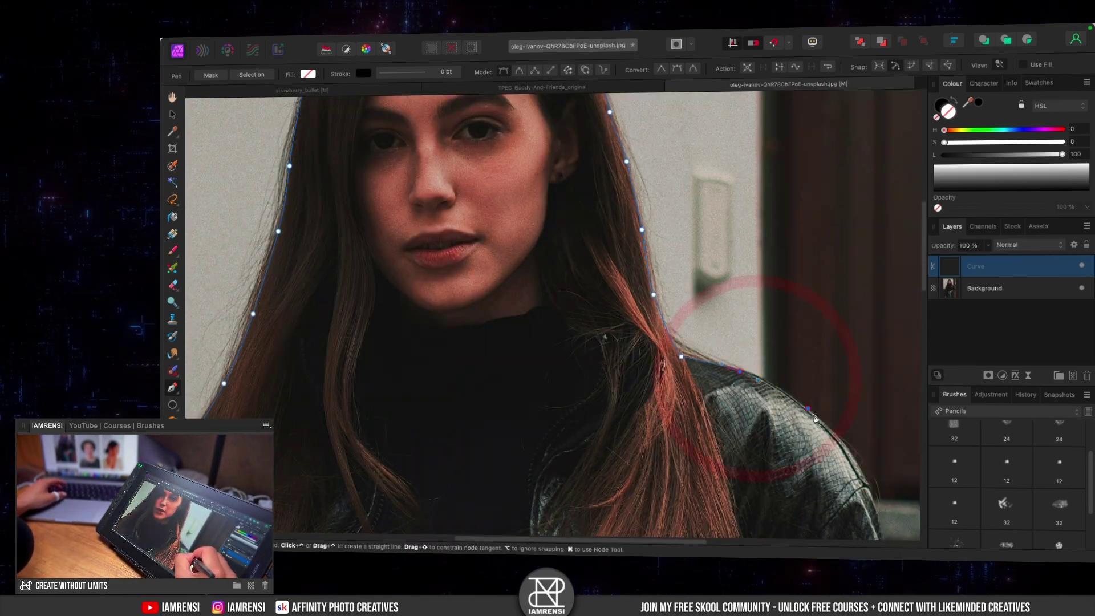
left_click_drag(820, 421, 820, 420)
key("space")
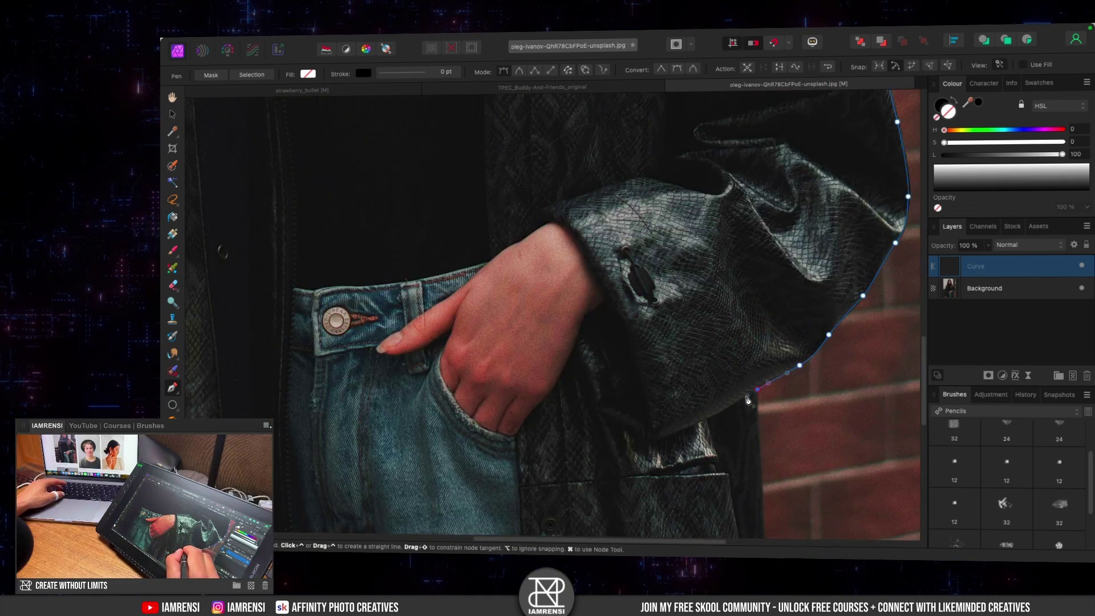
Continue the pen path along the bent sleeve's underside, turn a sharp corner, and follow the coat's outer edge downward
key("space")
left_click_drag(766, 407, 760, 359)
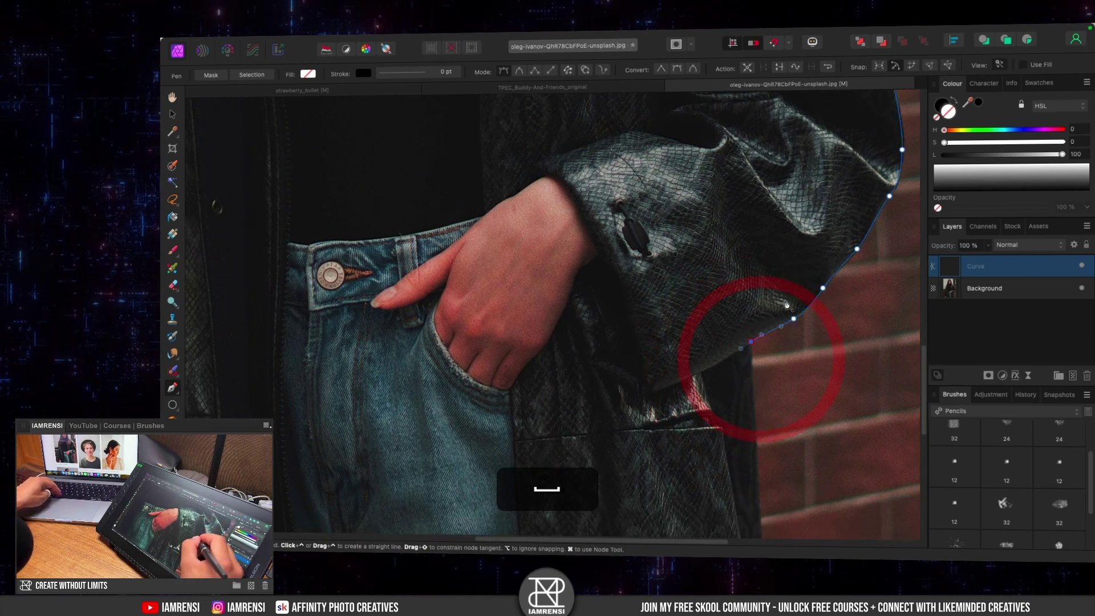
left_click(750, 341, "alt+super")
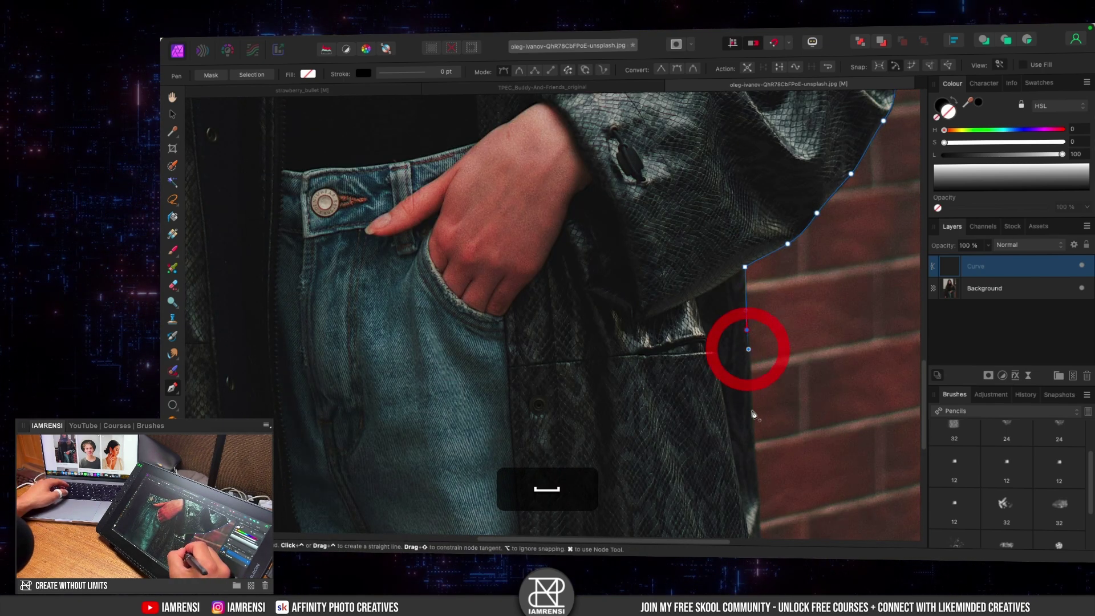
left_click_drag(750, 417, 742, 277)
key("space")
left_click_drag(742, 329, 747, 358)
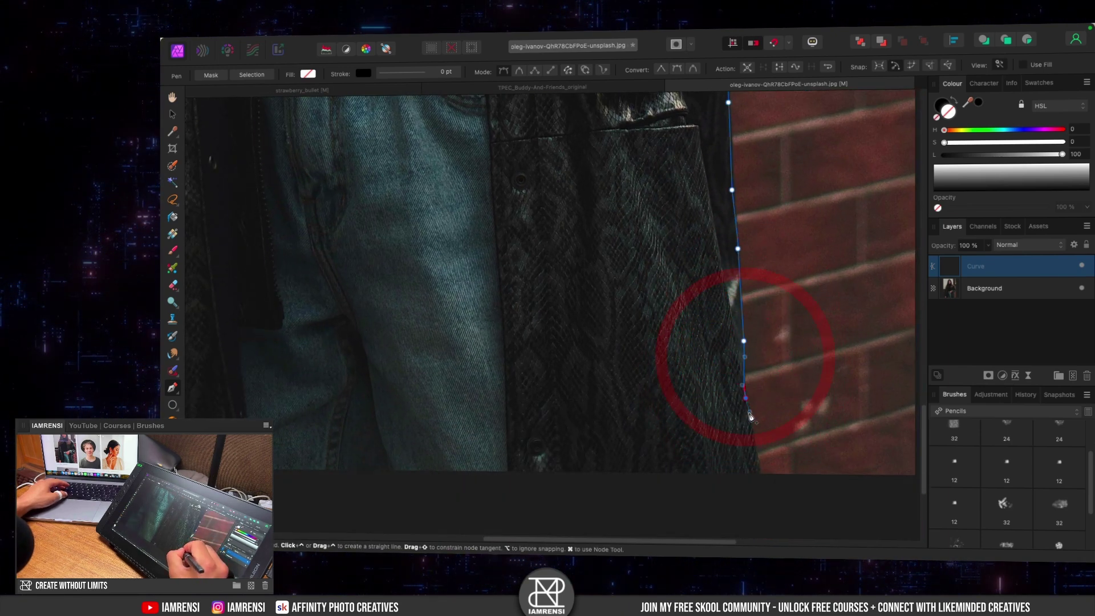
Run the pen path below the photo's bottom edge, trace between the lowered fingers, and close it at the starting node
key("space")
left_click_drag(752, 458, 752, 409)
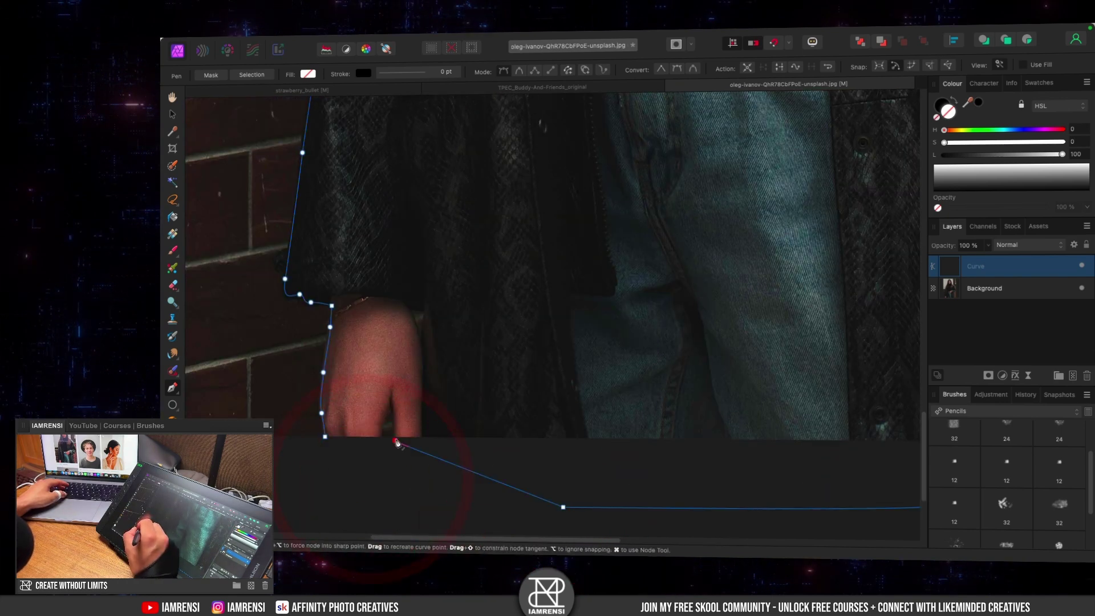
left_click(323, 438)
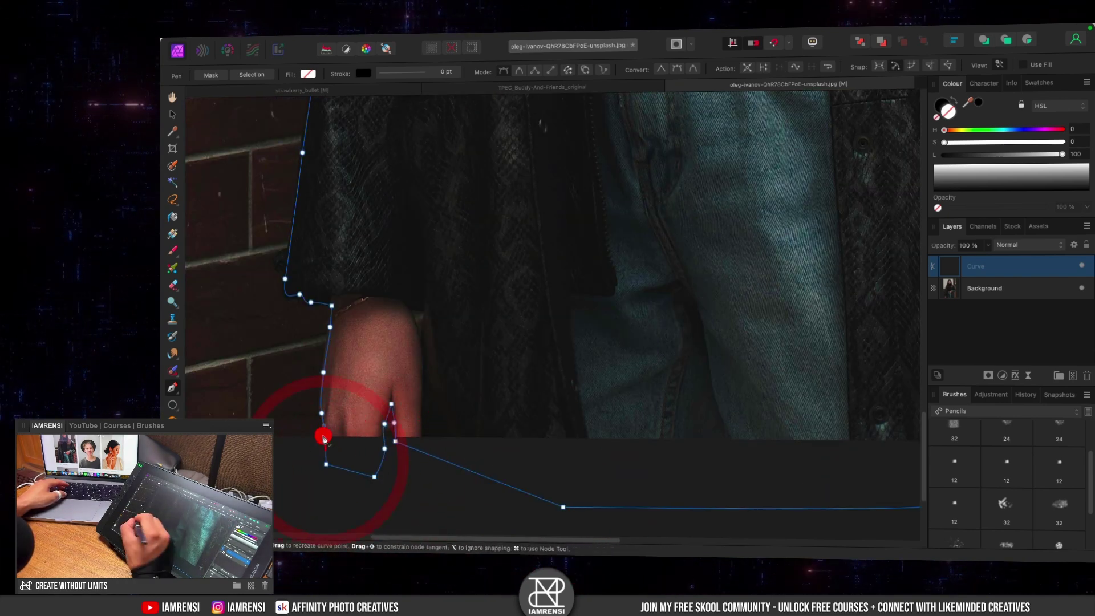
Convert the closed pen path into a mask on the Background layer to isolate the woman
key("space")
left_click_drag(702, 252, 681, 357)
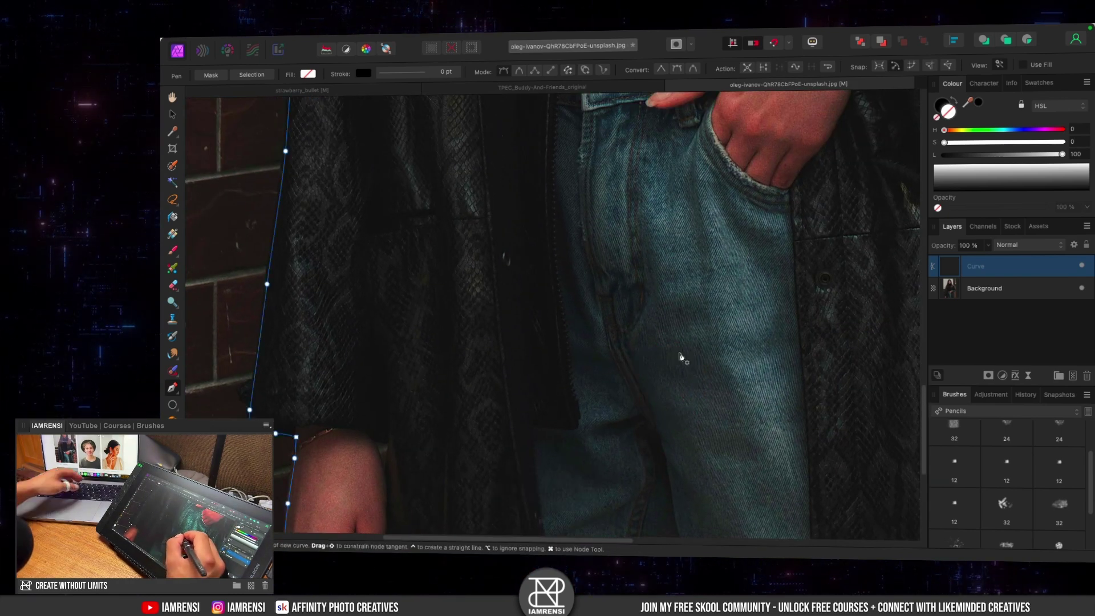
key("super+0")
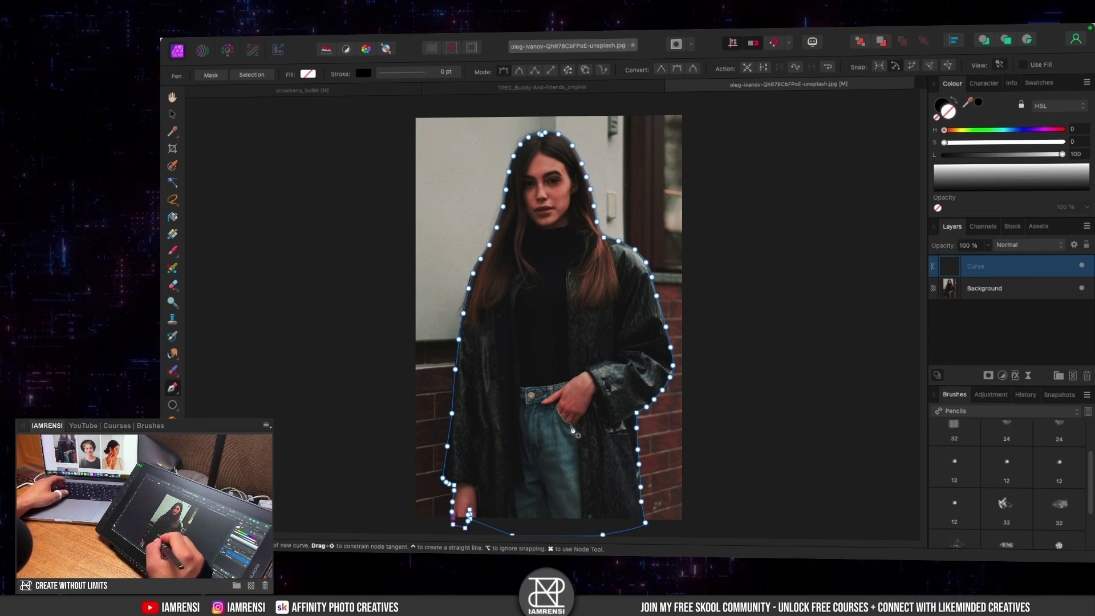
left_click(222, 77)
left_click(973, 266)
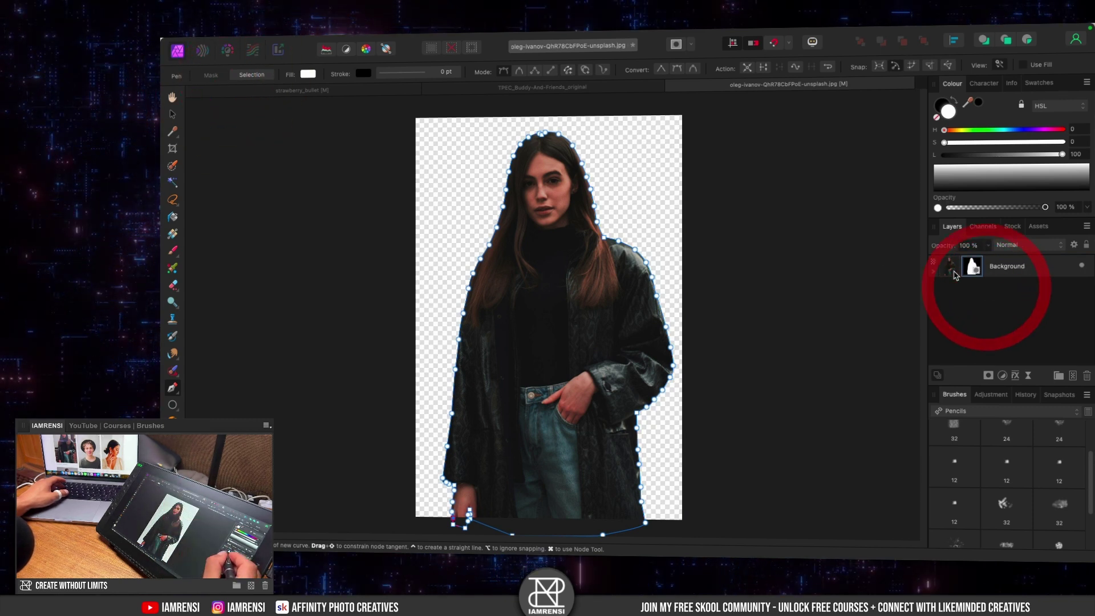
Duplicate the masked Background layer and delete the curve mask from the lower copy
left_click(934, 271)
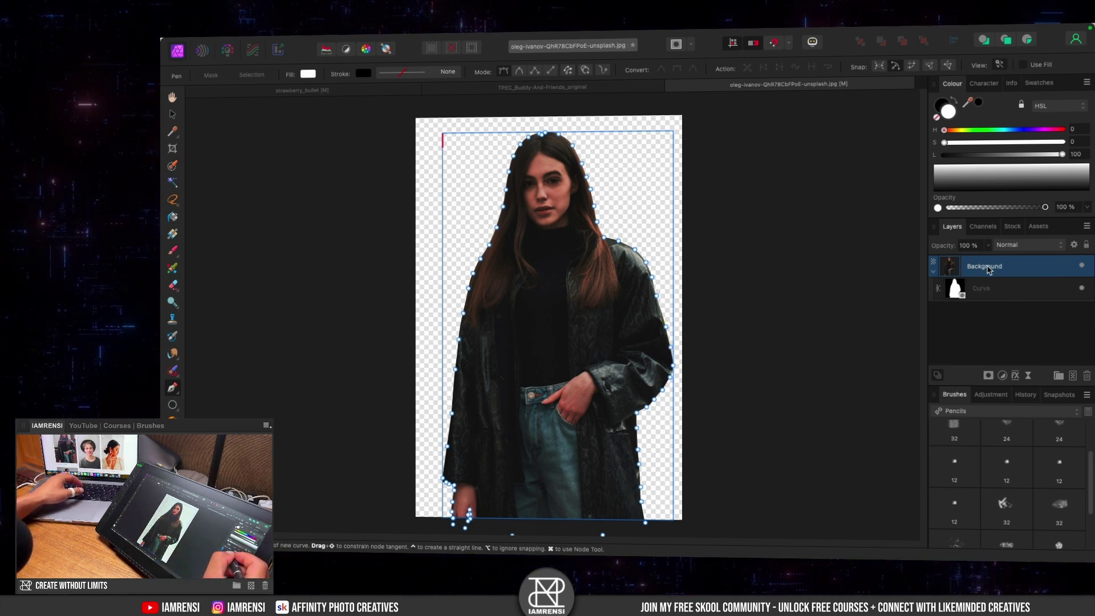
key("super")
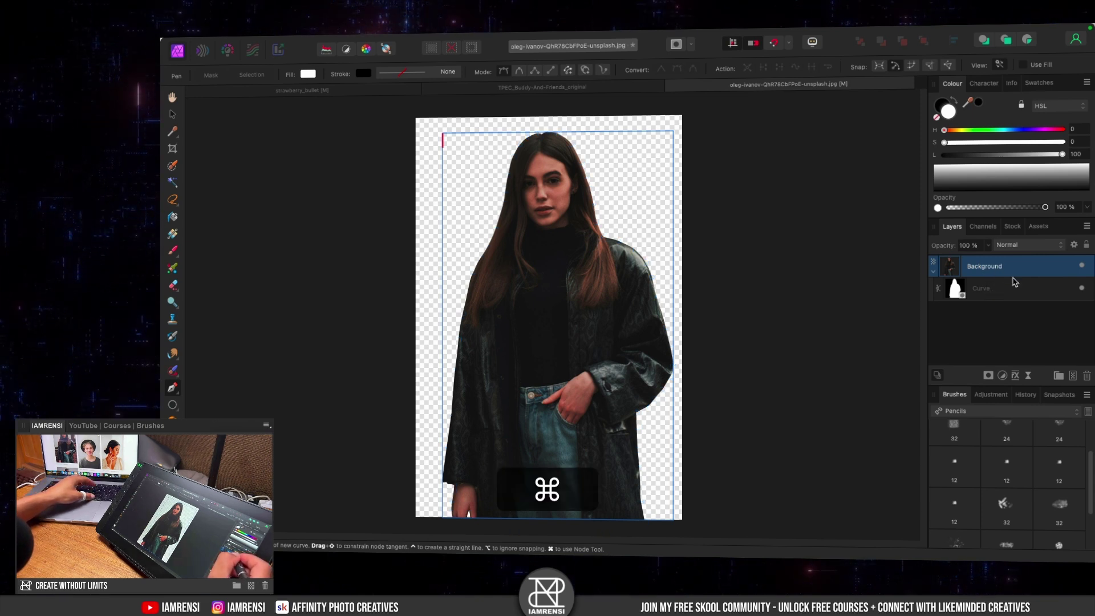
key("super+j")
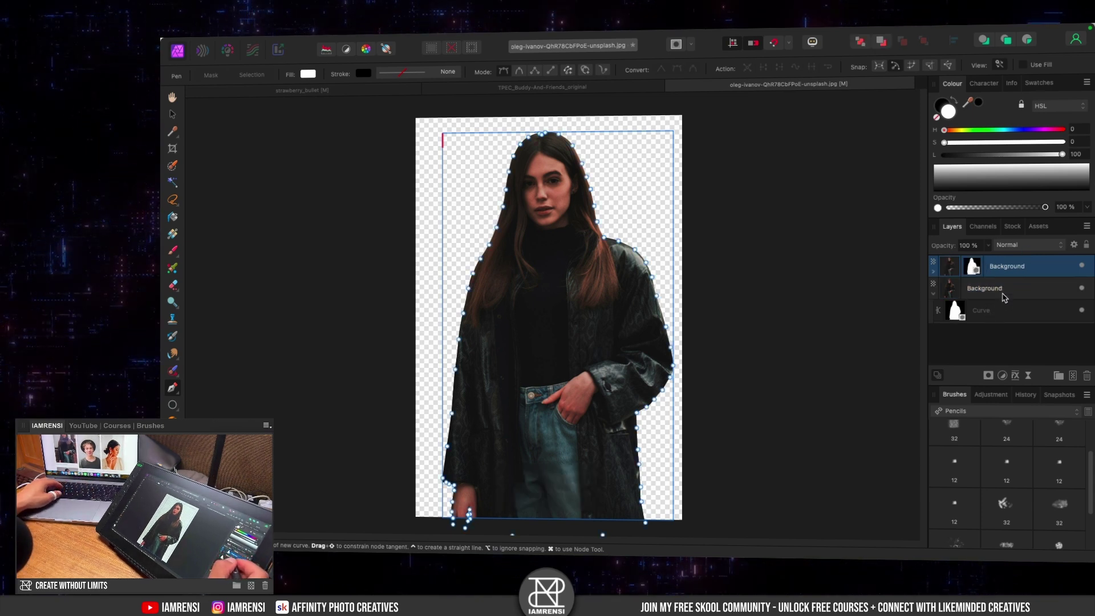
left_click(979, 293)
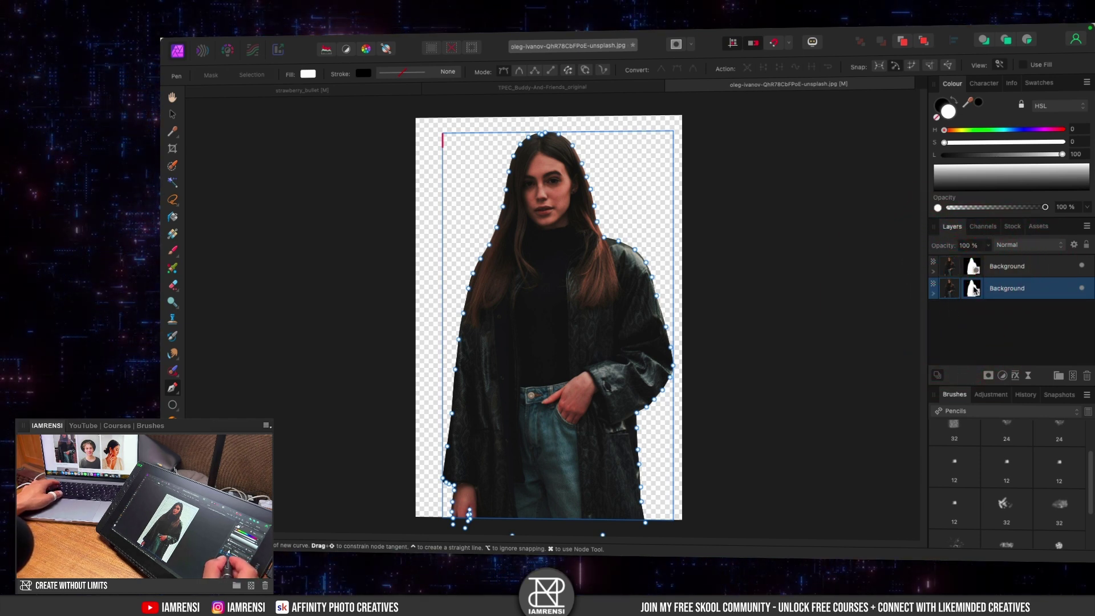
left_click(1087, 376)
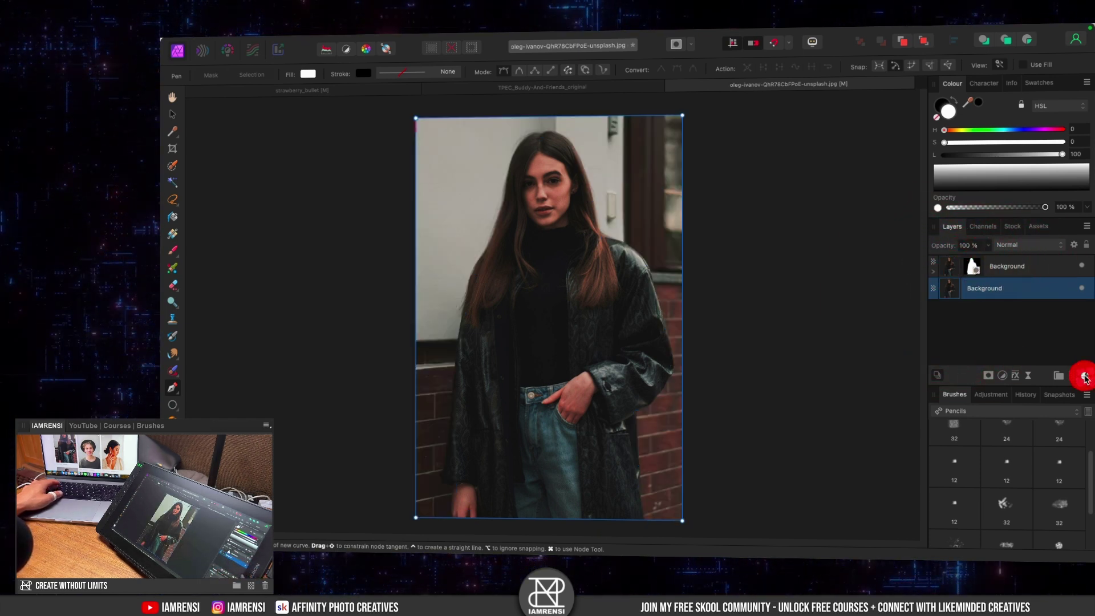
Start a Selection Brush selection on the lower Background layer over the long hair on the image's left side
key("super+equal")
key("super+equal")
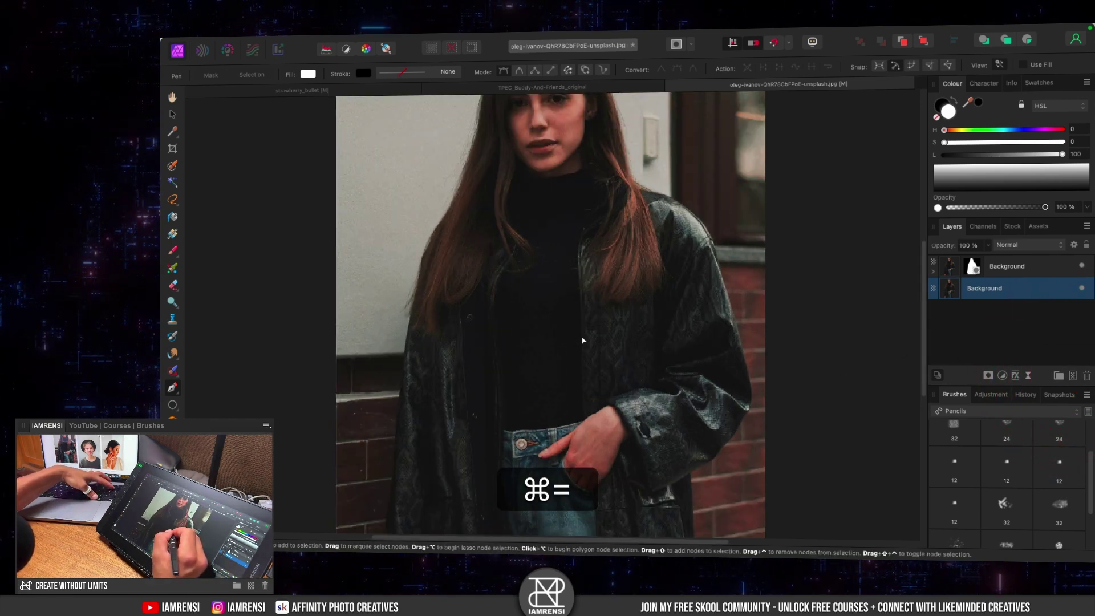
left_click_drag(477, 267, 665, 533)
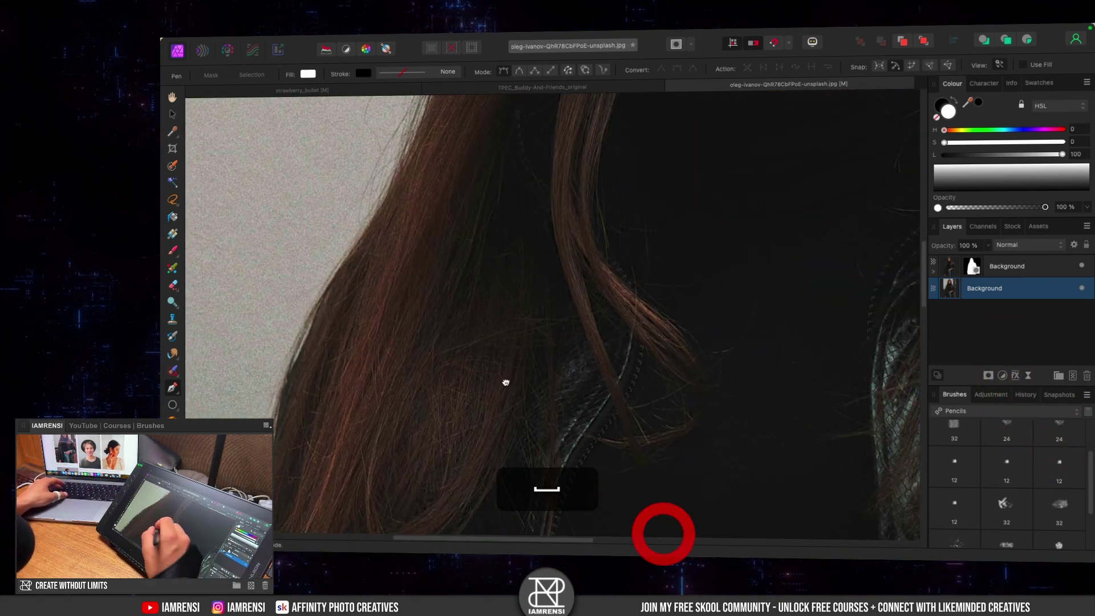
left_click_drag(470, 391, 650, 247)
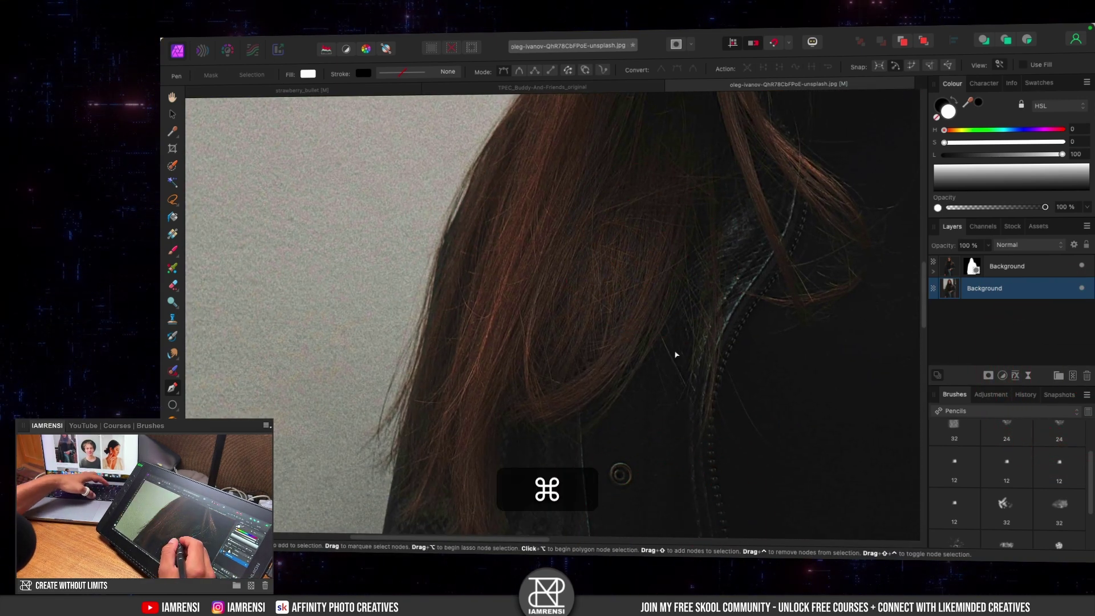
key("super+minus")
key("super+minus")
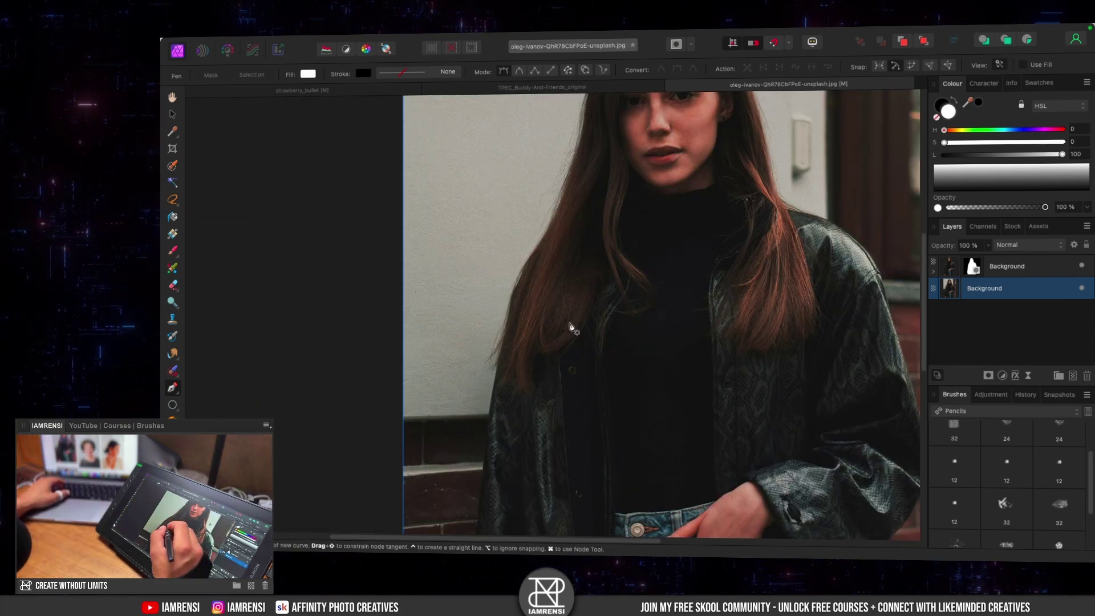
key("w")
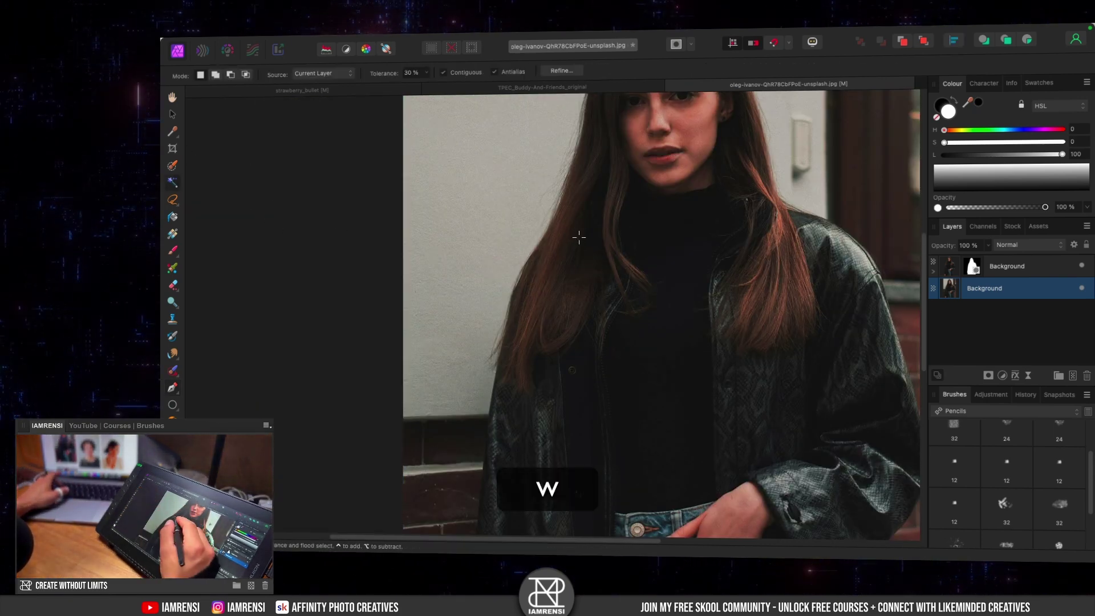
key("bracketright")
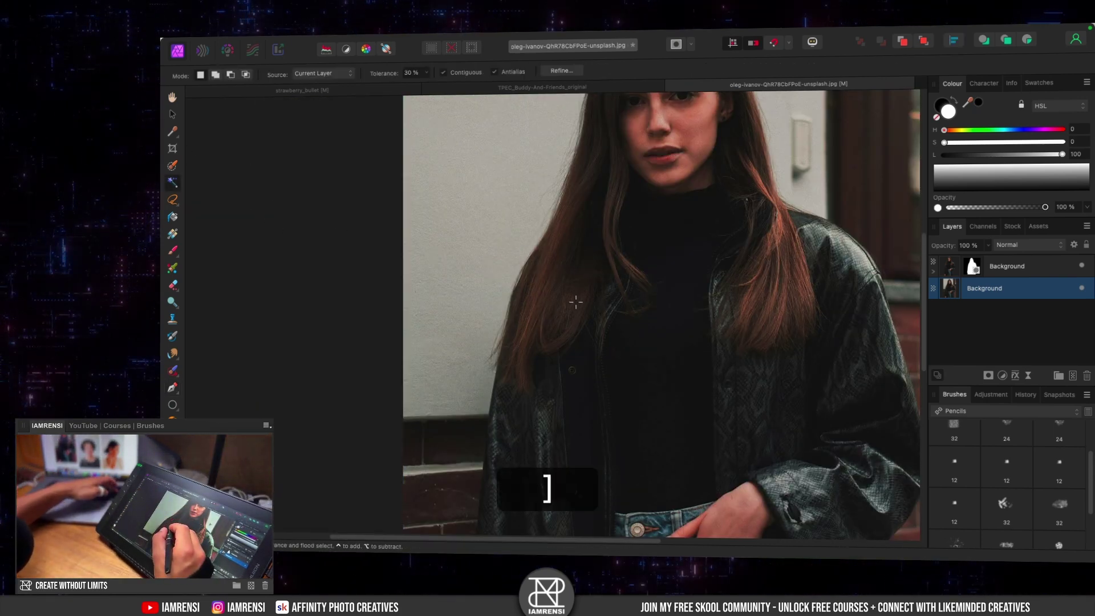
key("w")
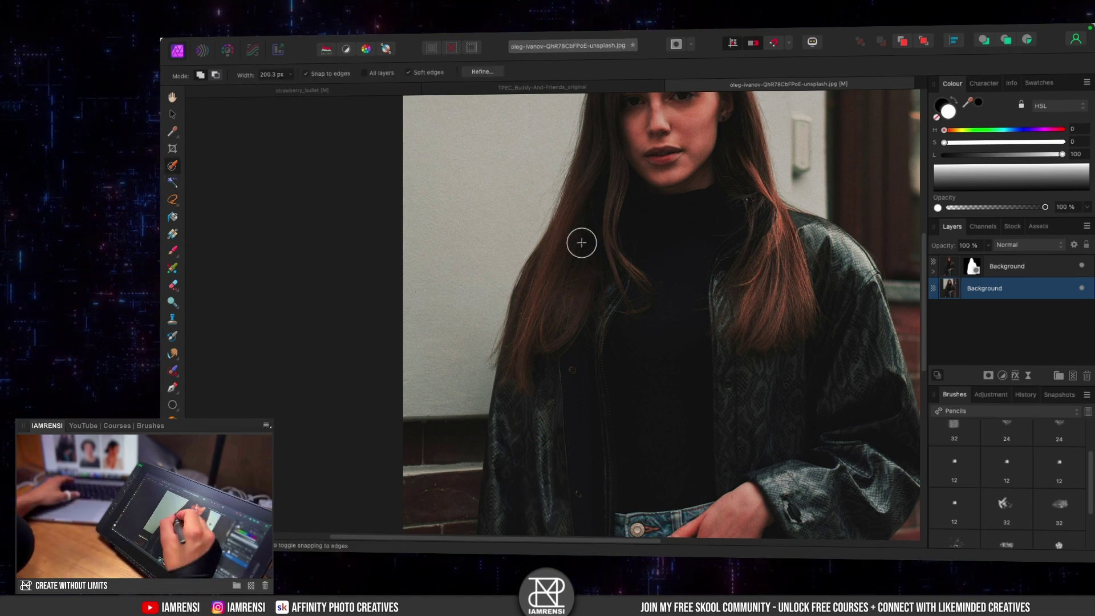
key("space")
mouse_move(582, 243)
left_mouse_down()
mouse_move(545, 404)
mouse_move(580, 306)
left_mouse_up()
left_click_drag(508, 406, 557, 309)
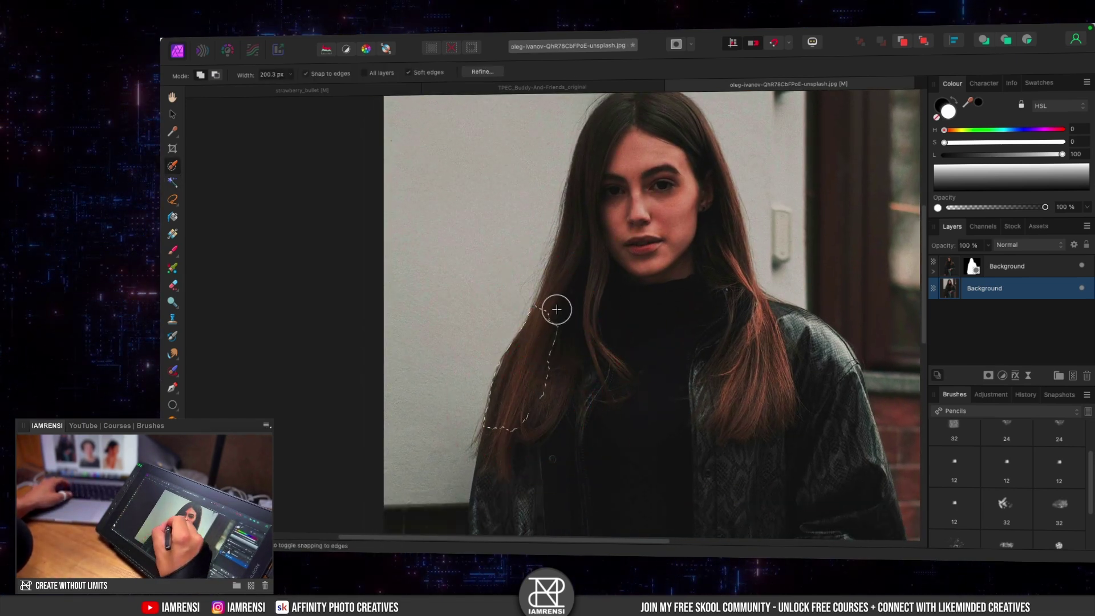
Extend the brush selection over the head, the hair on the image's right side, and the torso and coat
key("space")
left_click_drag(653, 130, 633, 189)
mouse_move(675, 257)
left_mouse_down()
mouse_move(682, 223)
mouse_move(699, 308)
left_mouse_up()
mouse_move(705, 343)
left_mouse_down()
mouse_move(736, 327)
mouse_move(721, 345)
left_mouse_up()
mouse_move(745, 392)
left_mouse_down()
mouse_move(643, 321)
mouse_move(608, 338)
mouse_move(550, 452)
left_mouse_up()
left_click_drag(624, 402, 718, 440)
left_click_drag(661, 411, 695, 397)
key("space")
mouse_move(542, 422)
left_mouse_down()
mouse_move(599, 337)
mouse_move(575, 393)
left_mouse_up()
Open the selection for refinement, enlarge the Matte brush to 116 px, and refine the lower hair tips on the image's left side
left_click(494, 71)
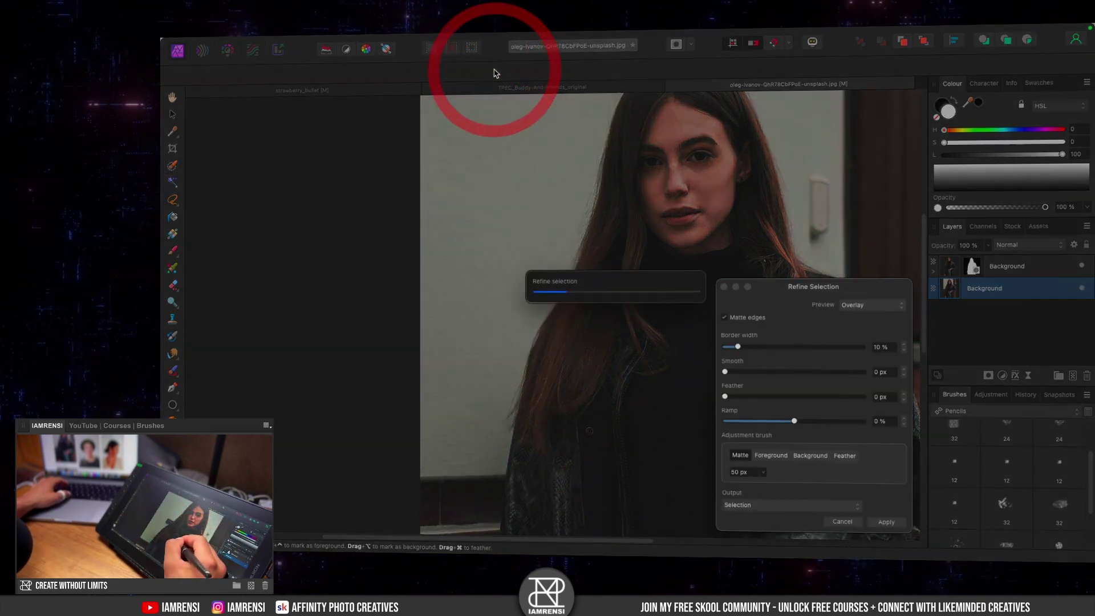
key("super+equal")
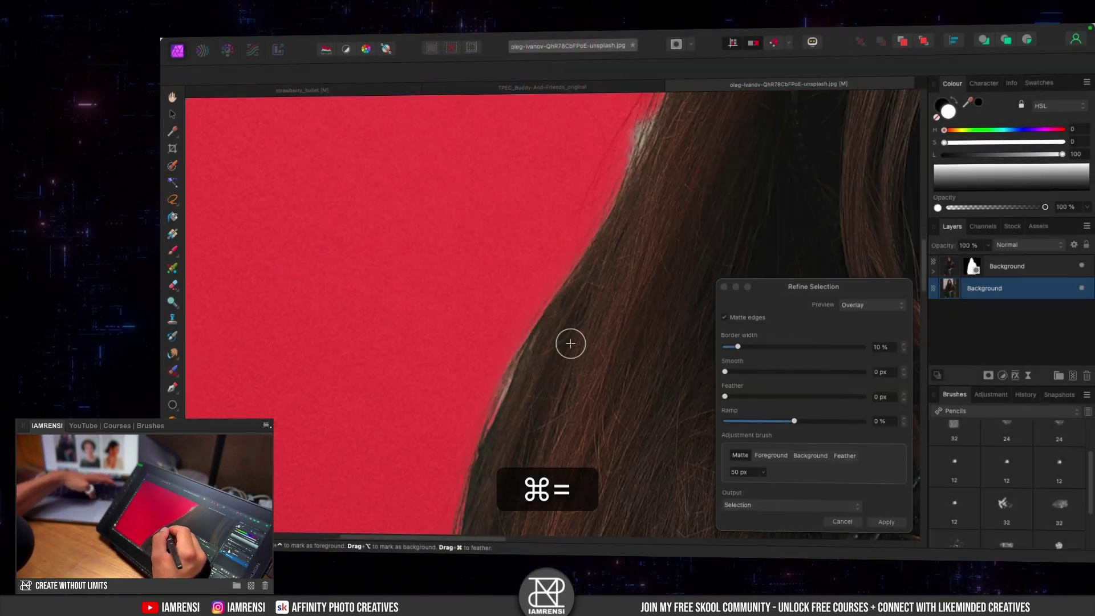
mouse_move(549, 400)
left_mouse_down()
mouse_move(631, 171)
mouse_move(592, 238)
left_mouse_up()
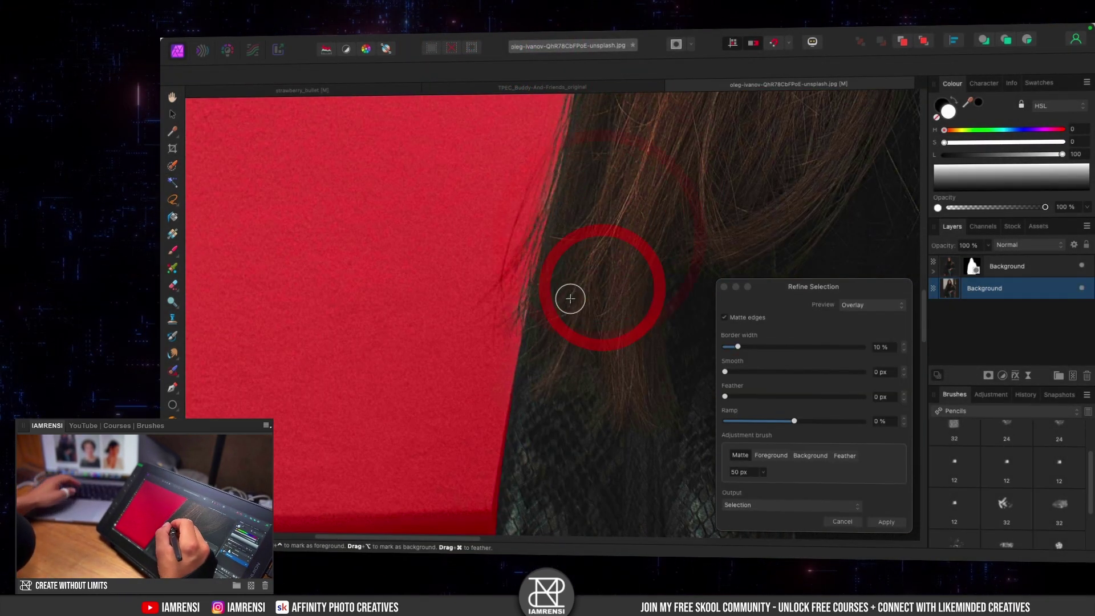
key("bracketright")
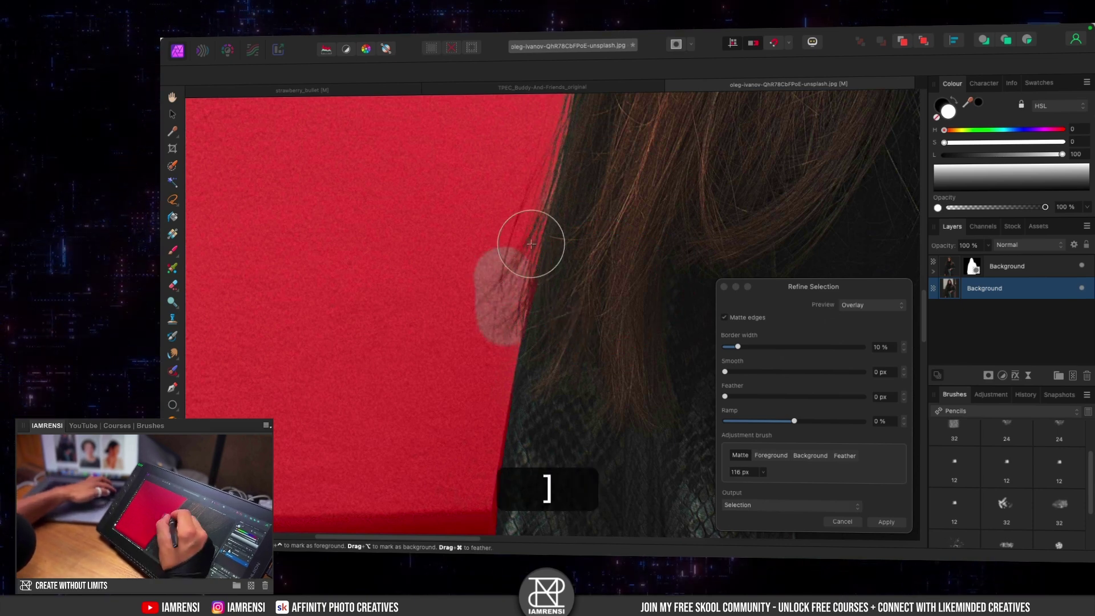
left_click_drag(531, 244, 559, 147)
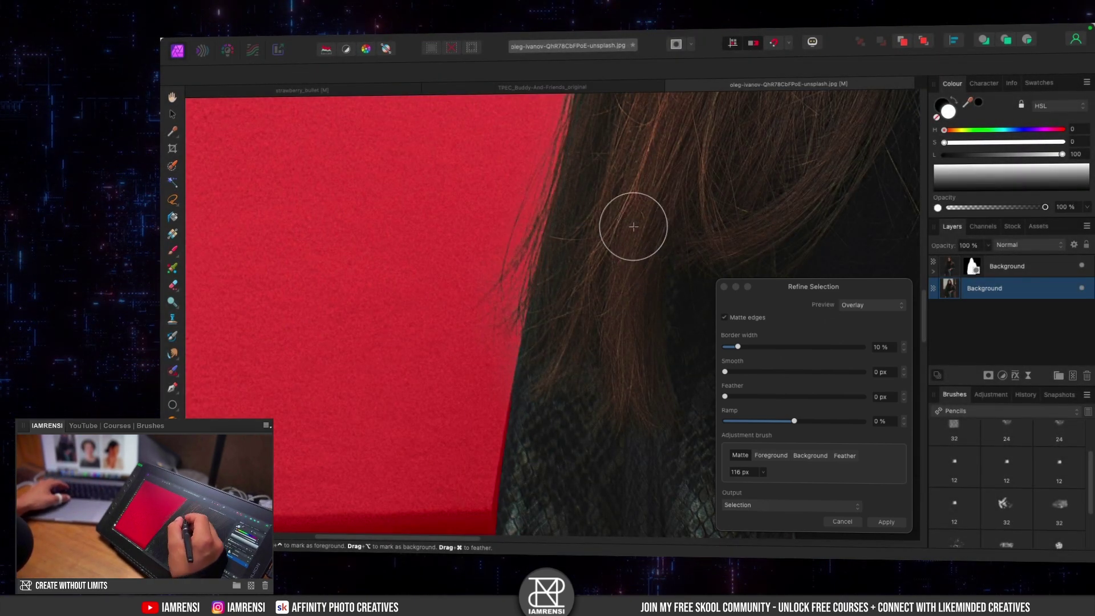
Paint with the Matte brush up along the outer edge of the long hair on the image's left side
left_click_drag(617, 166, 567, 399)
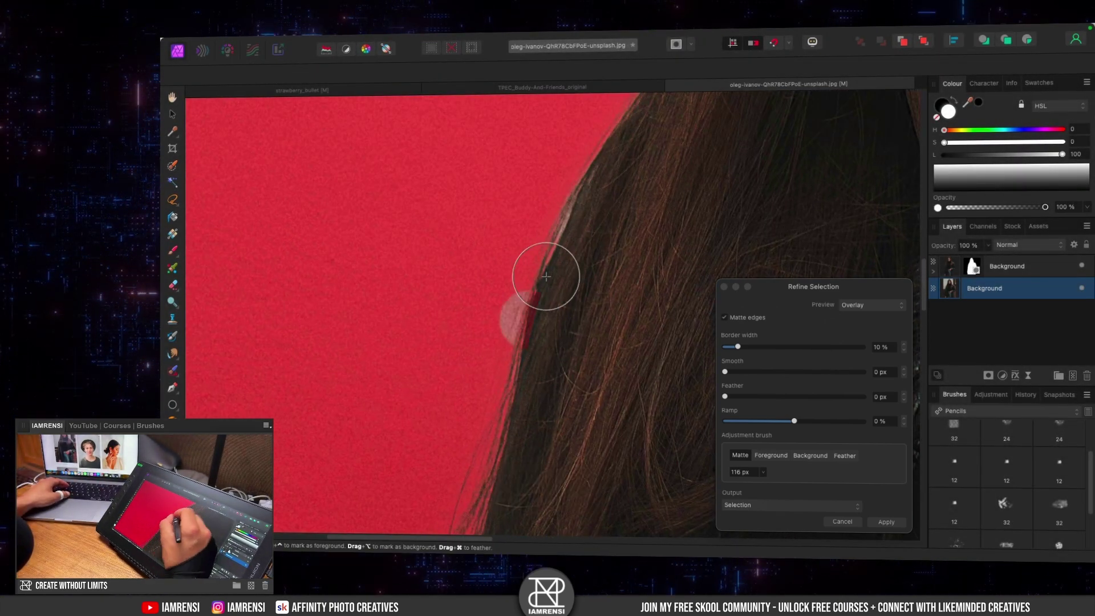
left_click_drag(638, 222, 505, 514)
left_click_drag(480, 414, 586, 203)
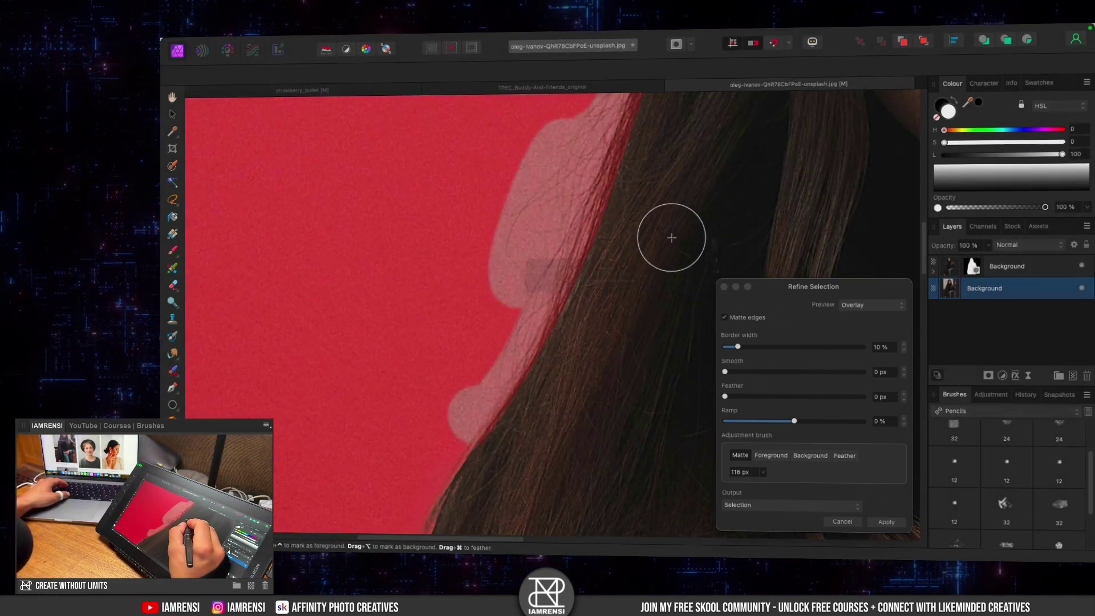
left_click_drag(621, 242, 528, 536)
left_click_drag(535, 411, 565, 286)
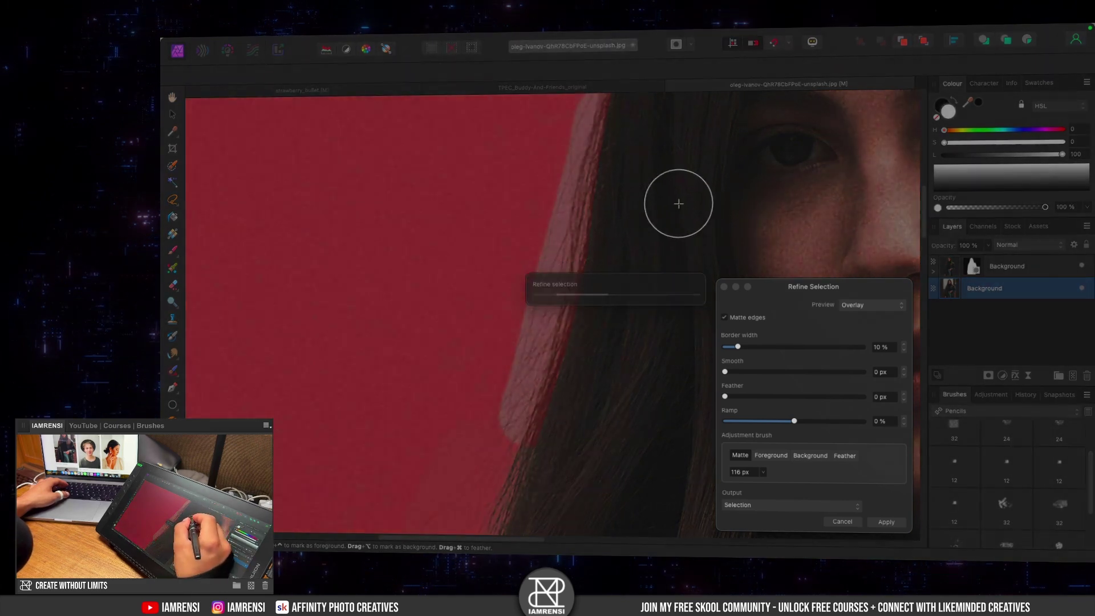
Refine the flyaway hairs around the crown with the Matte brush, from the image's left side over to the right
left_click_drag(677, 204, 551, 339)
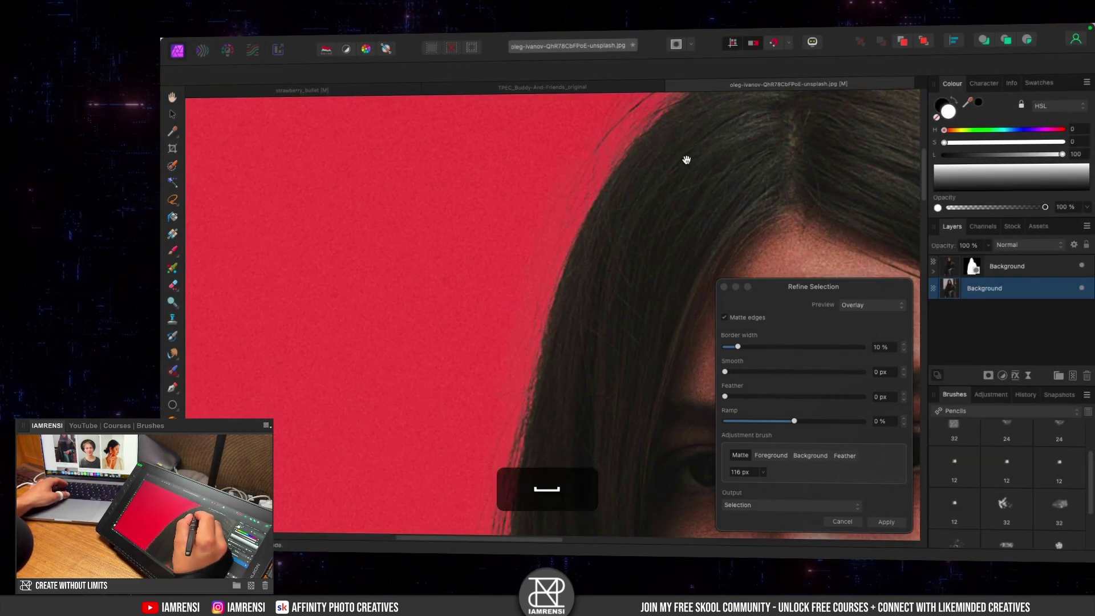
mouse_move(686, 159)
left_mouse_down()
mouse_move(563, 275)
mouse_move(539, 277)
left_mouse_up()
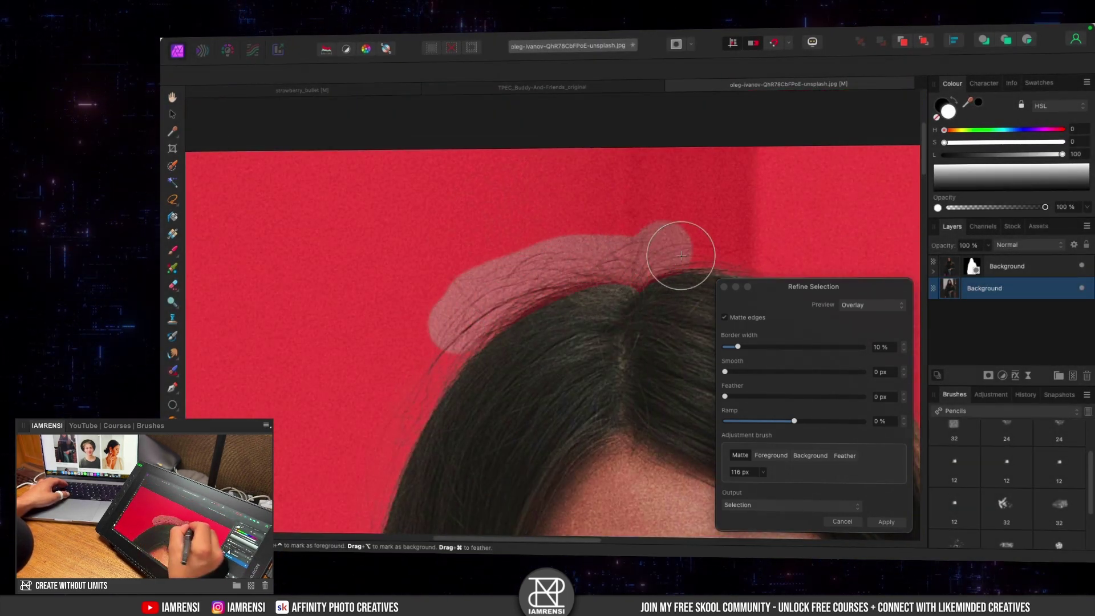
left_click_drag(570, 320, 388, 281)
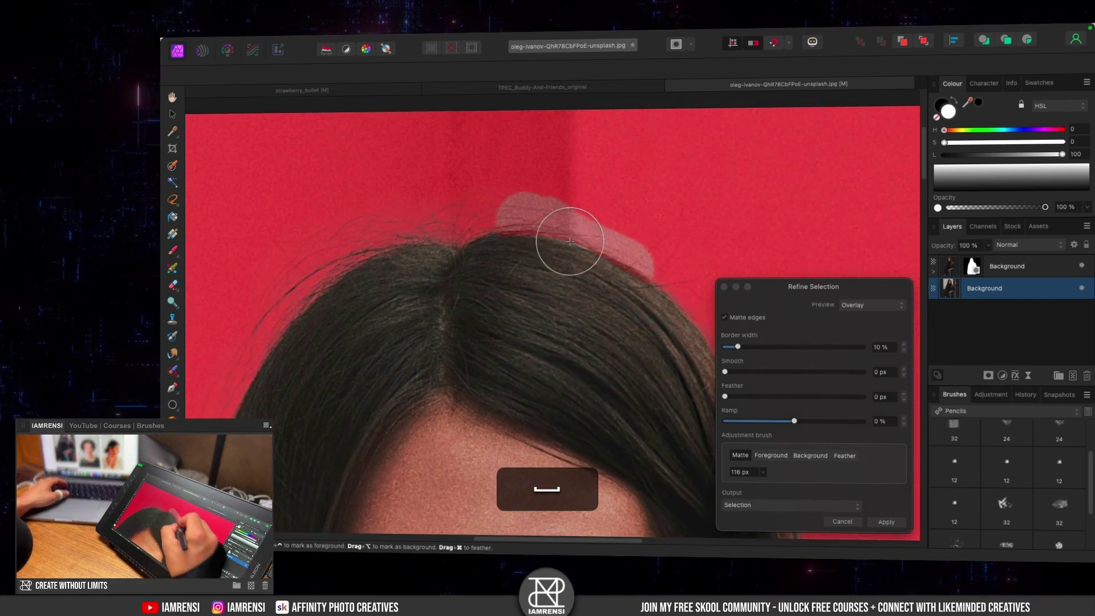
left_click_drag(679, 362, 579, 264)
mouse_move(516, 145)
left_mouse_down()
mouse_move(628, 298)
mouse_move(655, 386)
left_mouse_up()
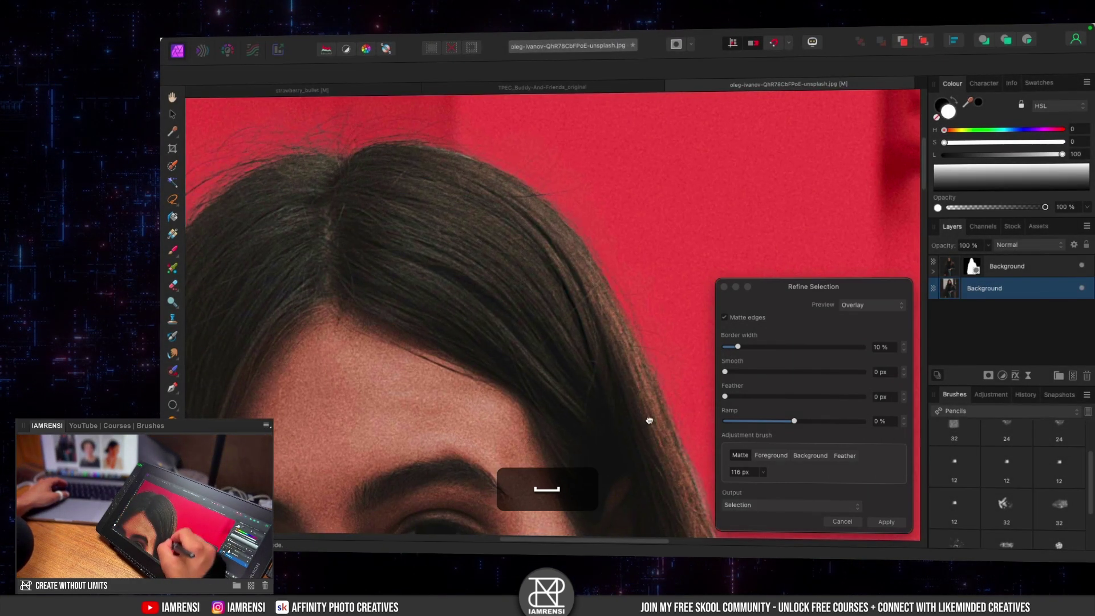
Refine the hair edge on the image's right side with the Matte brush, from the temple down to the coat shoulder
left_click_drag(742, 416, 582, 217)
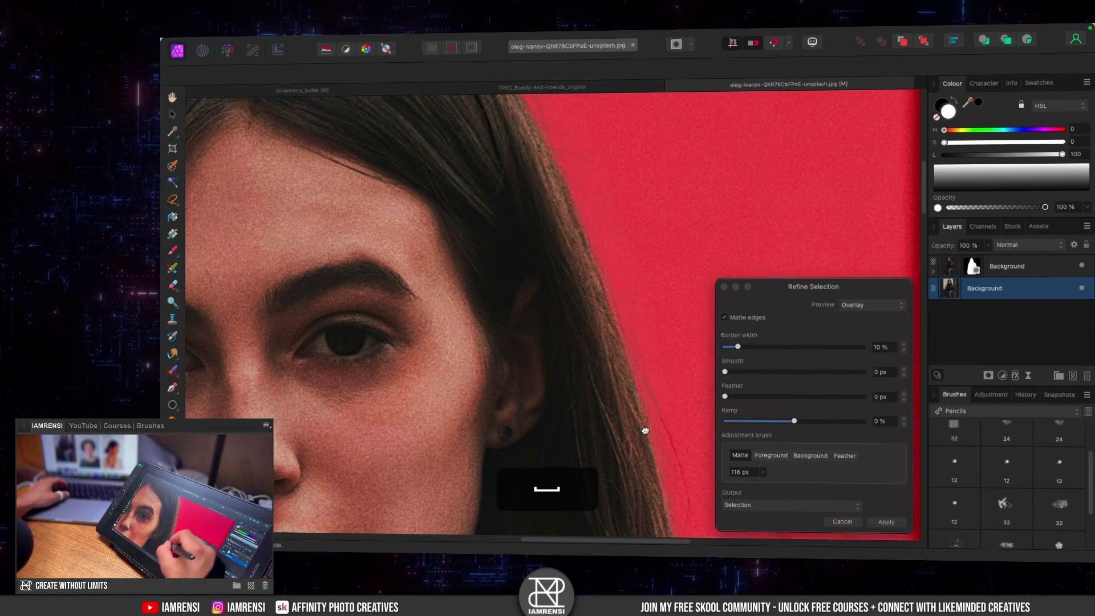
left_click_drag(646, 425, 600, 215)
left_click_drag(643, 345, 610, 147)
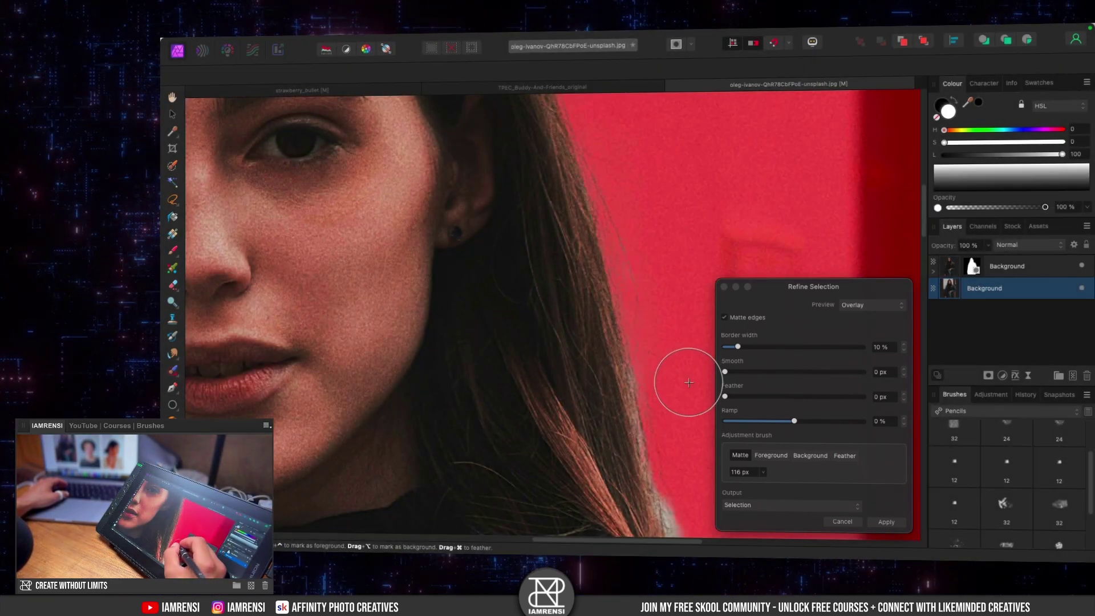
left_click_drag(685, 379, 624, 251)
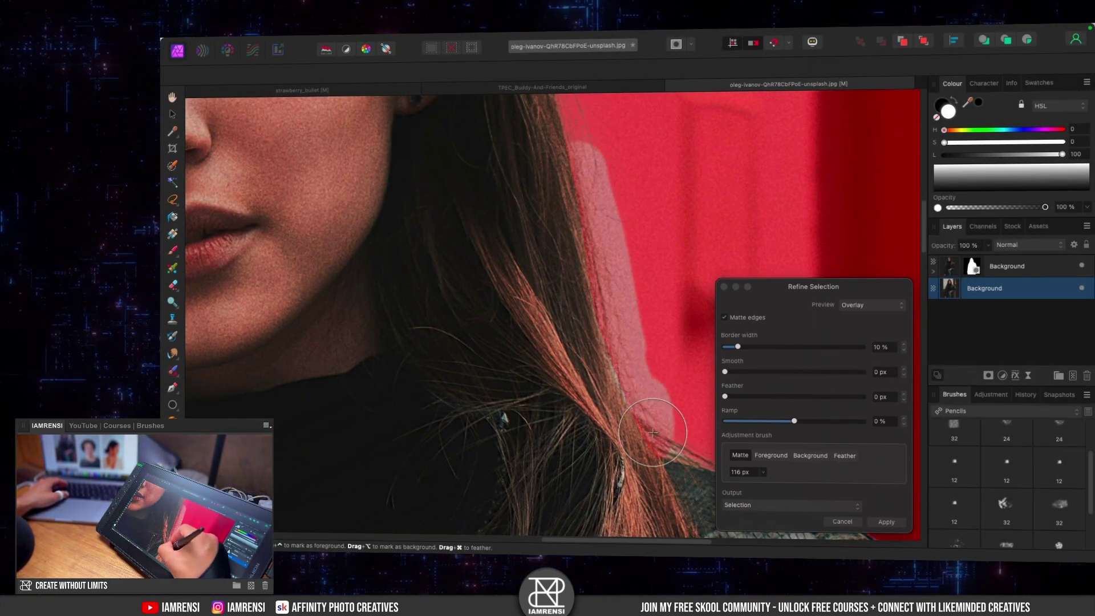
mouse_move(653, 432)
left_mouse_down()
mouse_move(657, 401)
mouse_move(570, 303)
mouse_move(482, 288)
left_mouse_up()
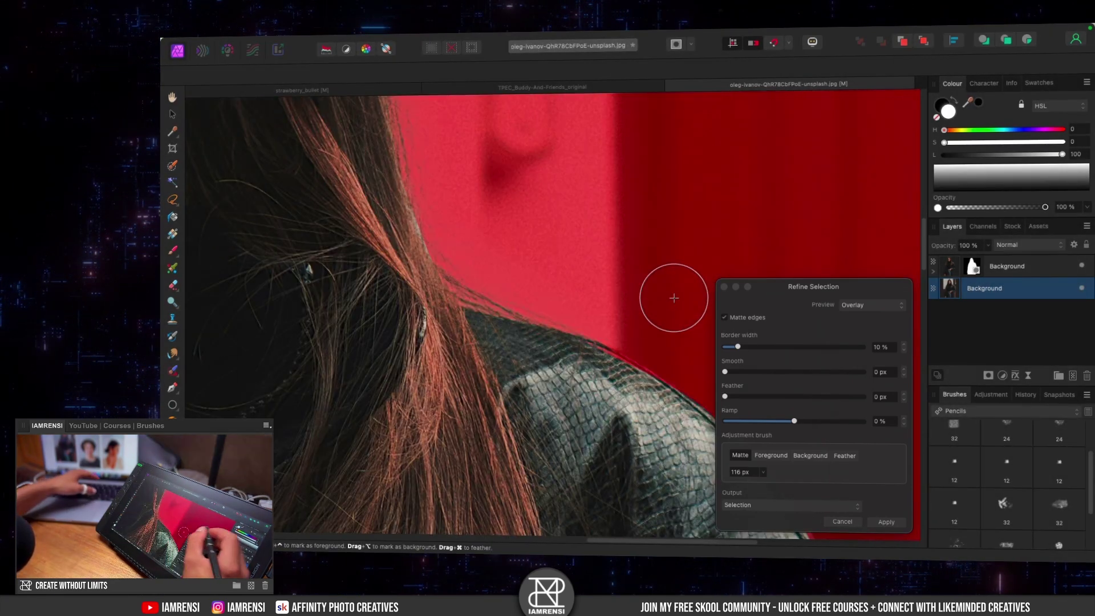
Preview the refined selection as Black matte and as White matte
left_click(872, 304)
left_click(870, 321)
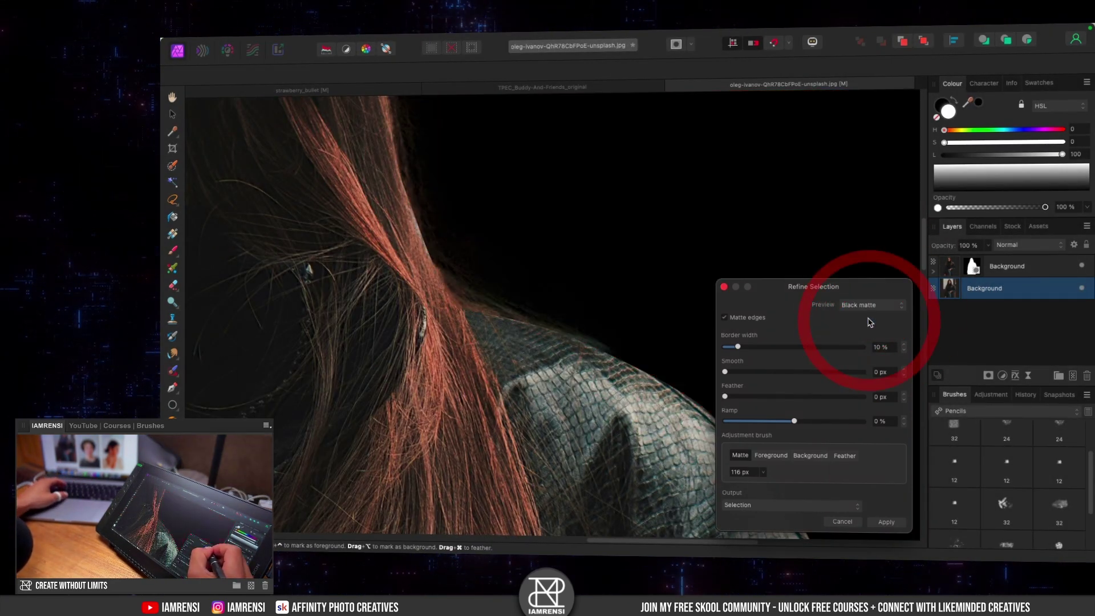
left_click_drag(533, 232, 630, 505)
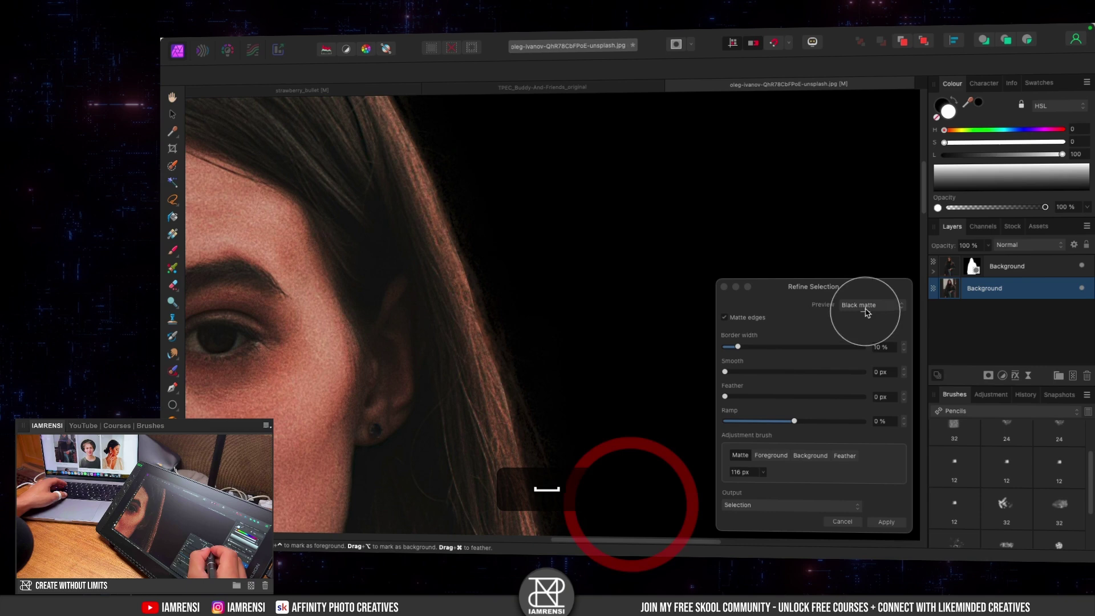
left_click(866, 308)
left_click(867, 319)
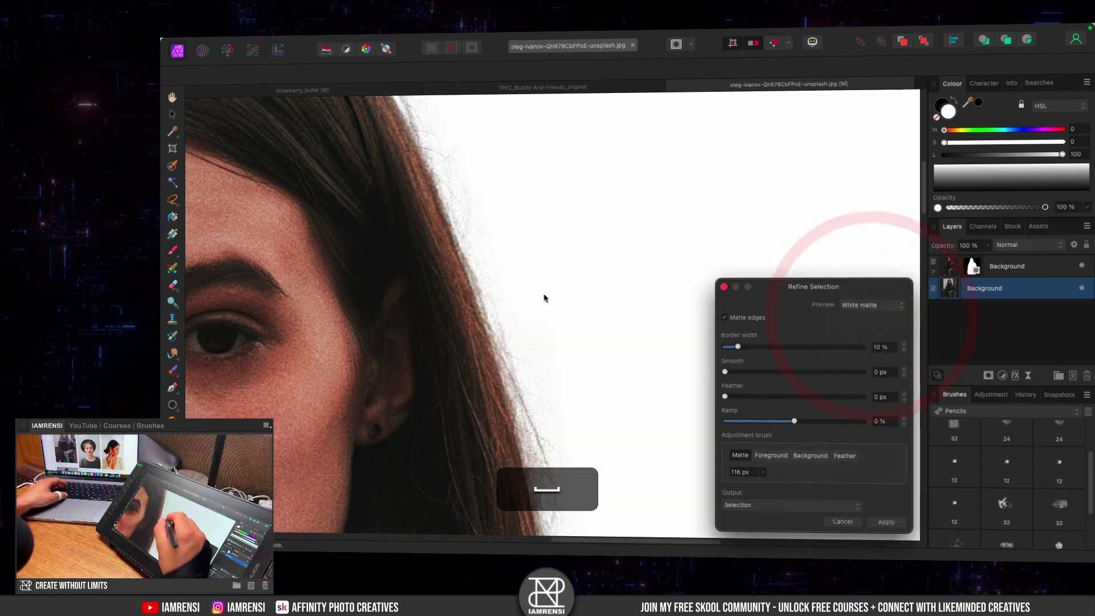
Examine the refined hair edges against the white matte, around the crown and down the image's left side
left_click_drag(544, 298, 619, 440)
left_click_drag(584, 402, 671, 293)
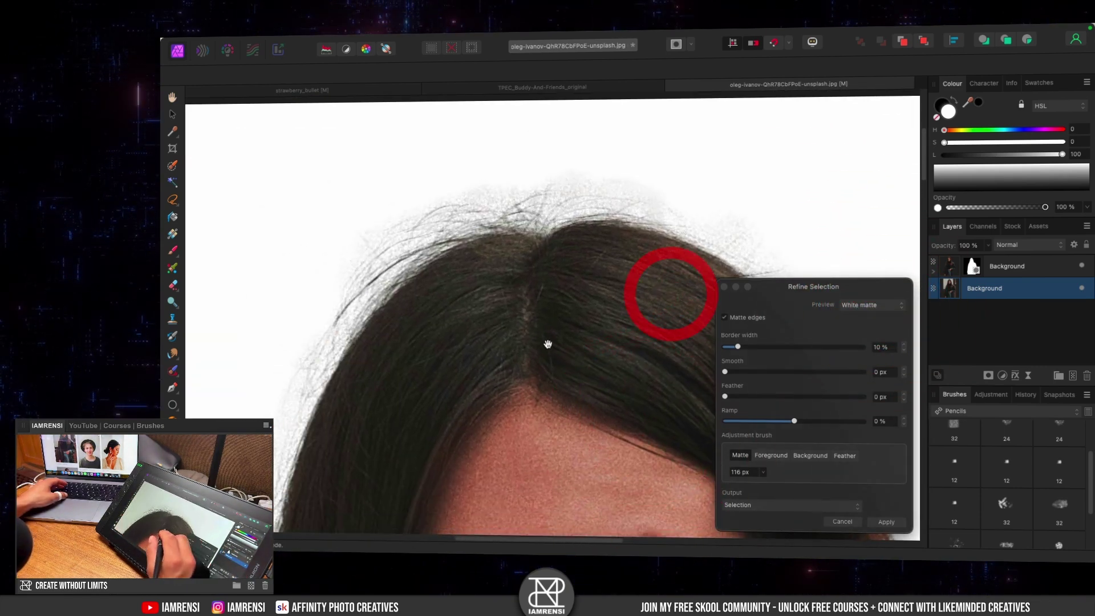
left_click_drag(548, 345, 666, 245)
left_click_drag(575, 294, 528, 413)
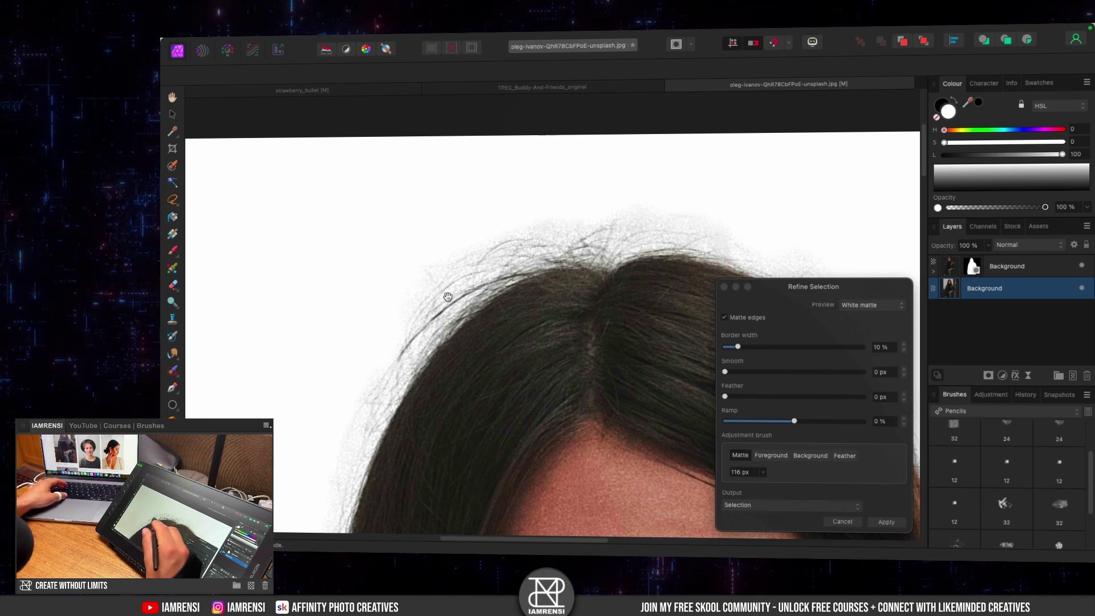
left_click_drag(422, 374, 587, 193)
left_click_drag(513, 356, 553, 201)
left_click_drag(508, 370, 567, 235)
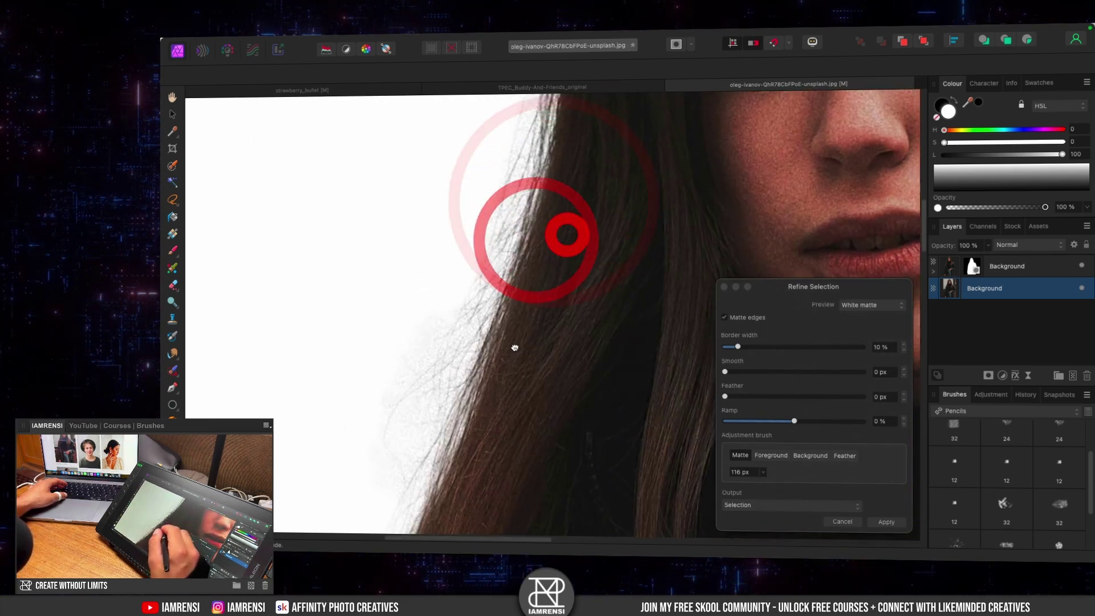
left_click_drag(514, 347, 514, 313)
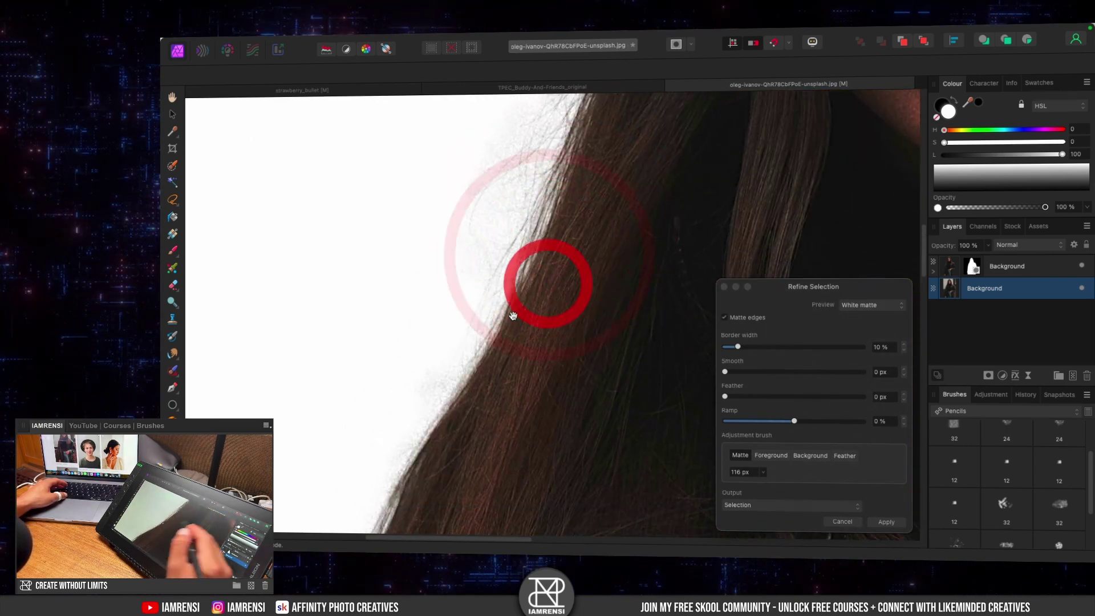
Apply the refined selection as a mask on the lower Background layer and deselect
left_click(886, 523)
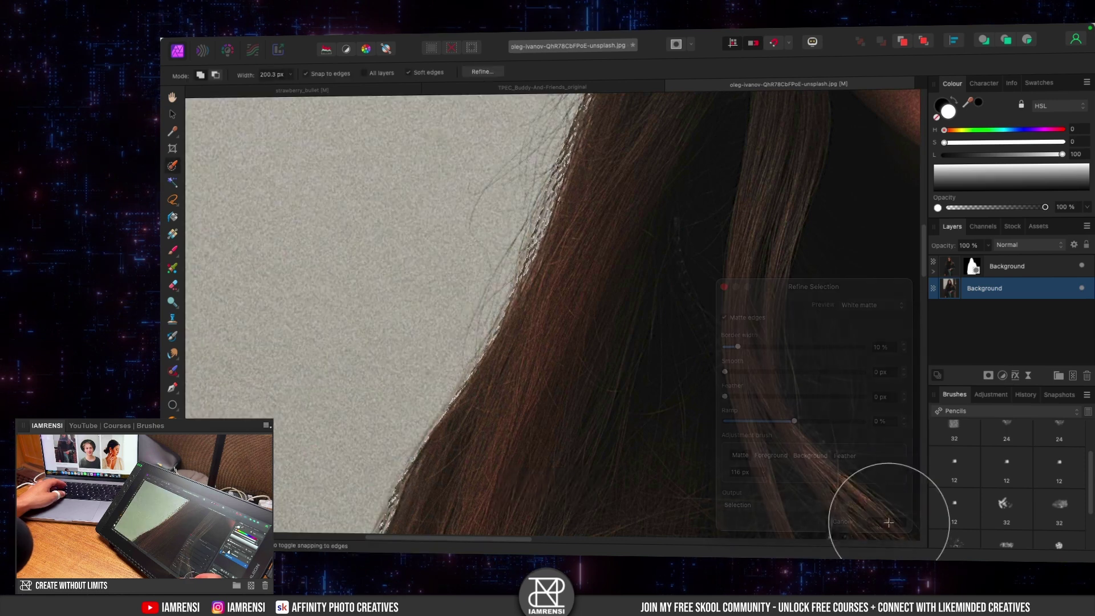
left_click(990, 377)
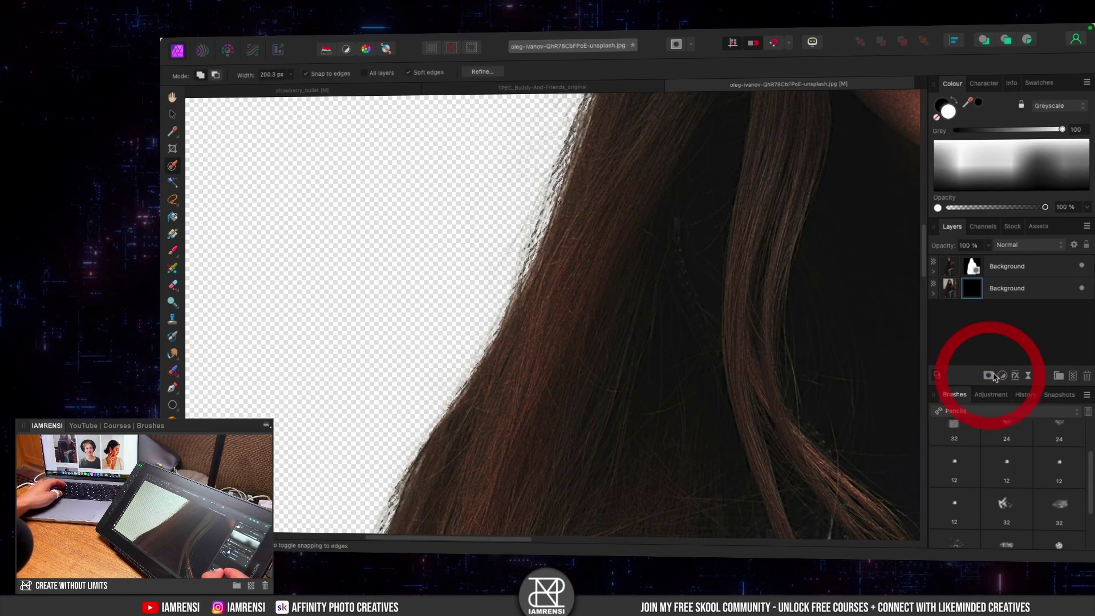
key("super+d")
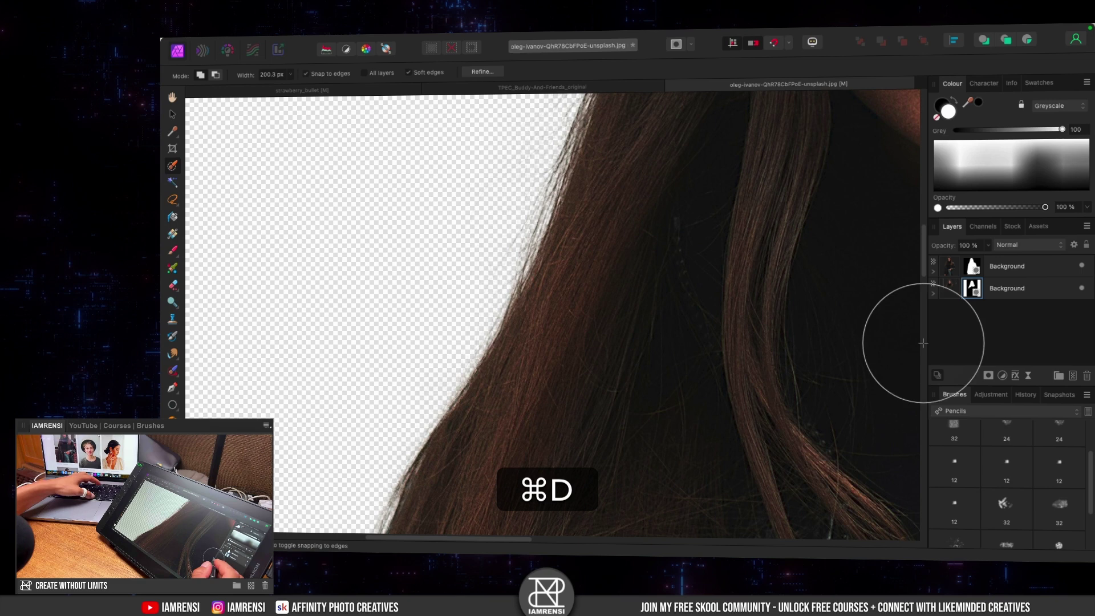
Examine the whole cutout, including the hair edges around the face and crown up close
key("super+0")
key("super+equal")
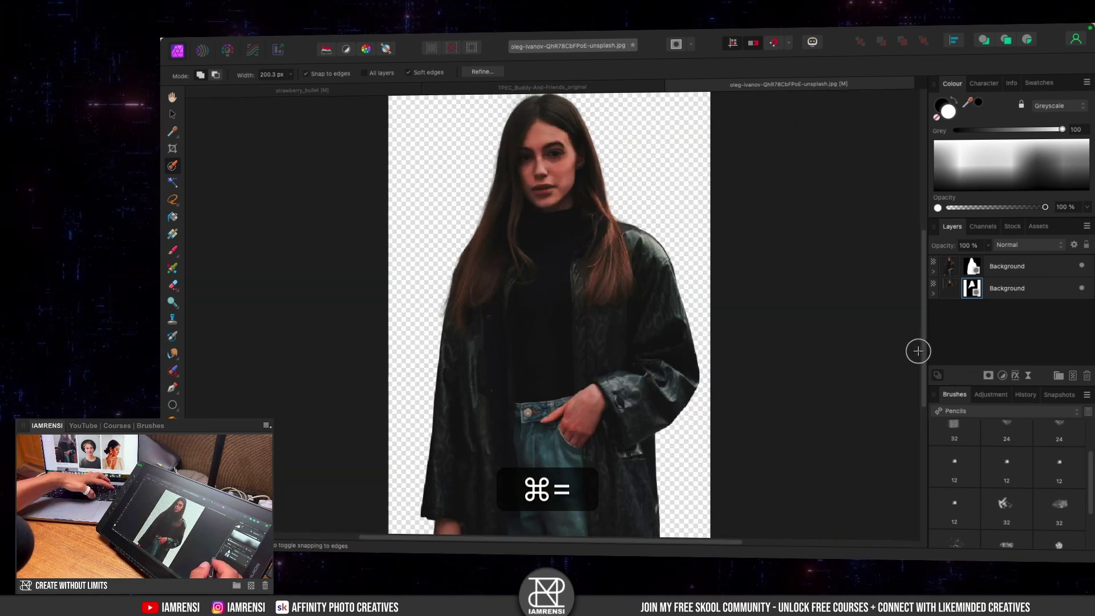
left_click_drag(323, 286, 435, 433)
left_click_drag(476, 291, 416, 431)
left_click_drag(426, 340, 420, 369)
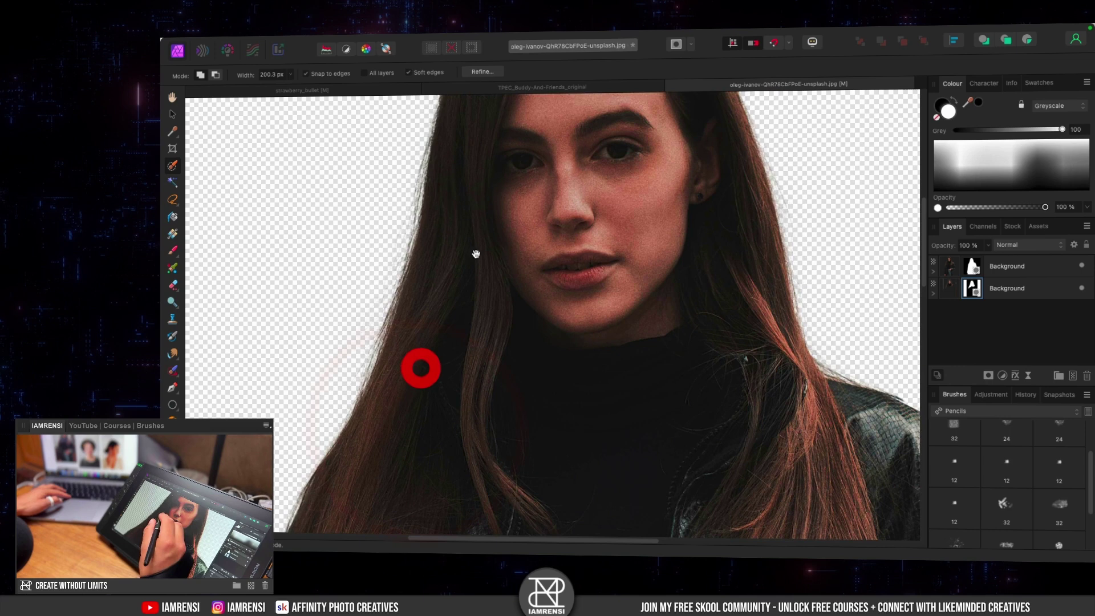
left_click_drag(476, 251, 428, 420)
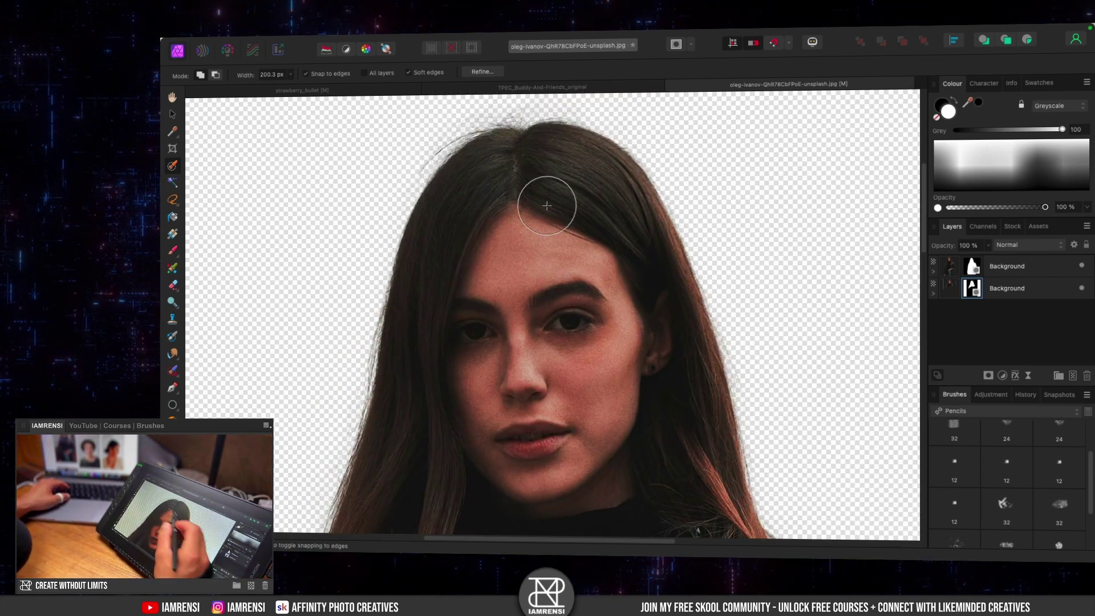
Hide the lower Background layer and examine the hair and shoulder edges of the pen-masked layer on its own
left_click(1082, 288)
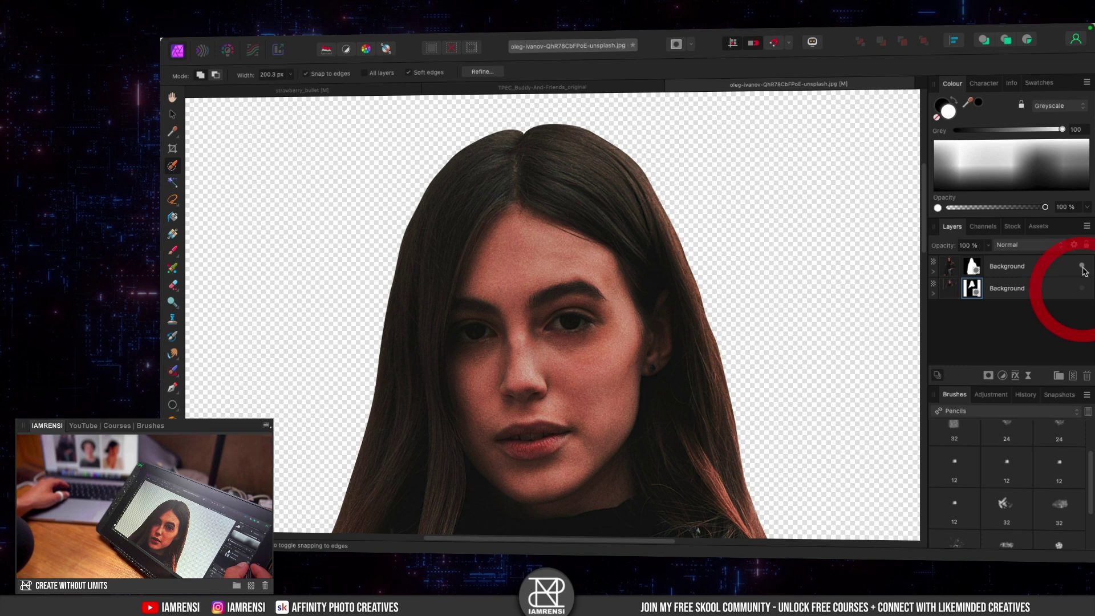
key("space")
left_click_drag(458, 410, 636, 137)
left_click_drag(570, 124, 473, 411)
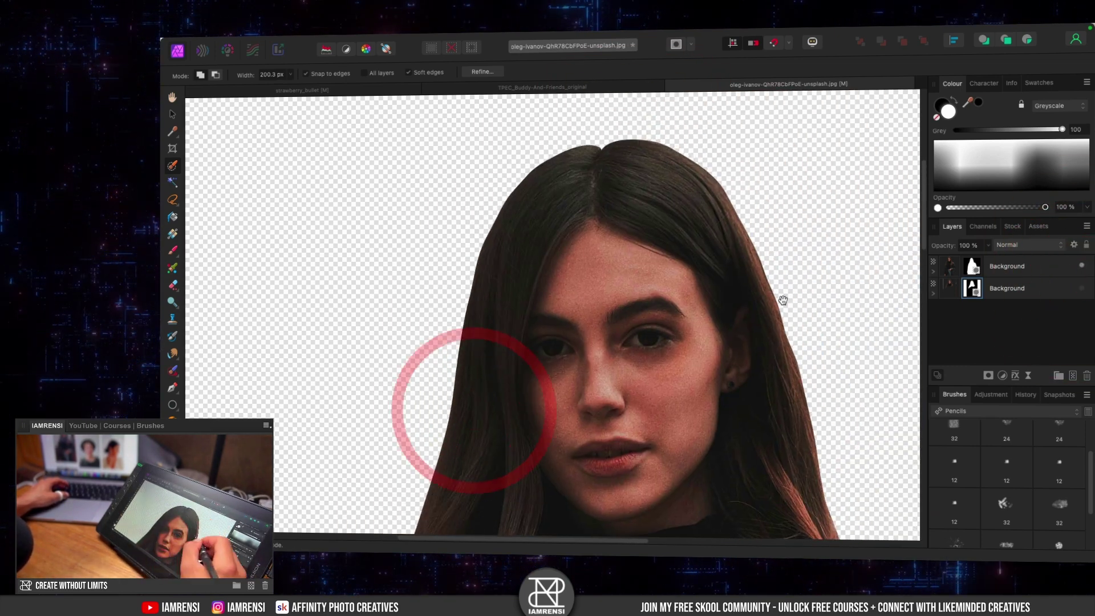
left_click_drag(752, 368, 663, 230)
left_click_drag(691, 386, 689, 371)
left_click_drag(688, 303, 694, 494)
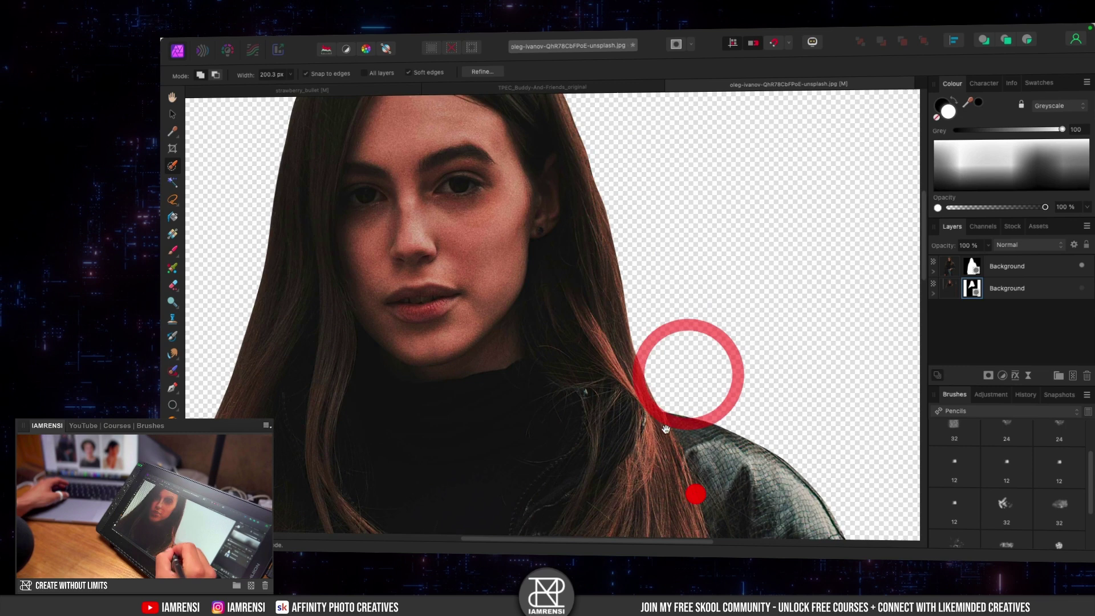
left_click_drag(672, 382, 745, 450)
left_click_drag(616, 399, 675, 515)
left_click_drag(667, 406, 660, 337)
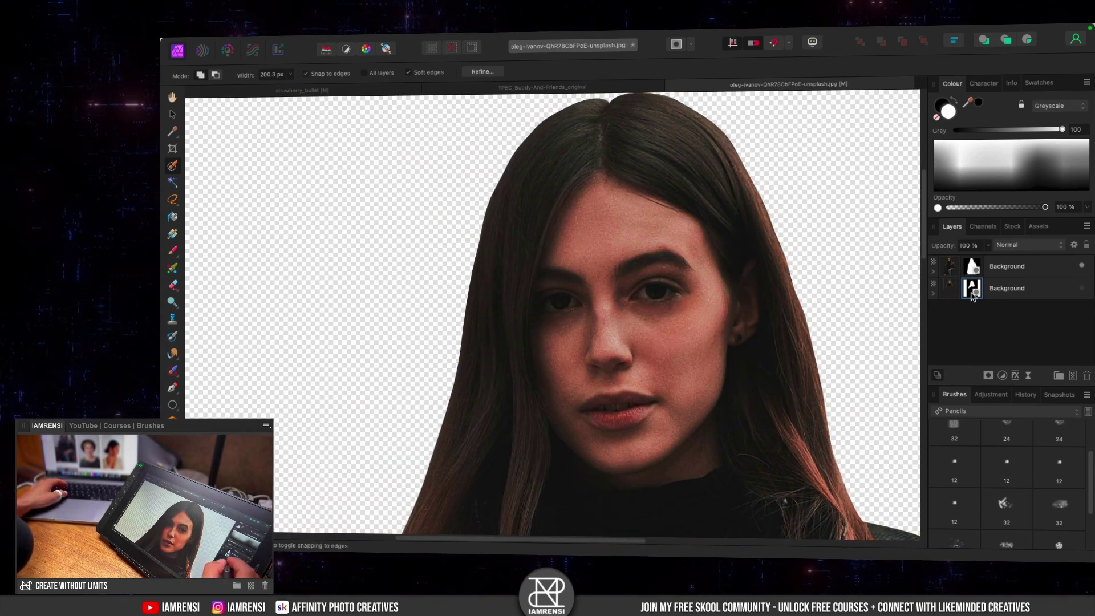
Toggle the lower Background layer's visibility to compare the cutout with and without the refined hair
left_click(1083, 288)
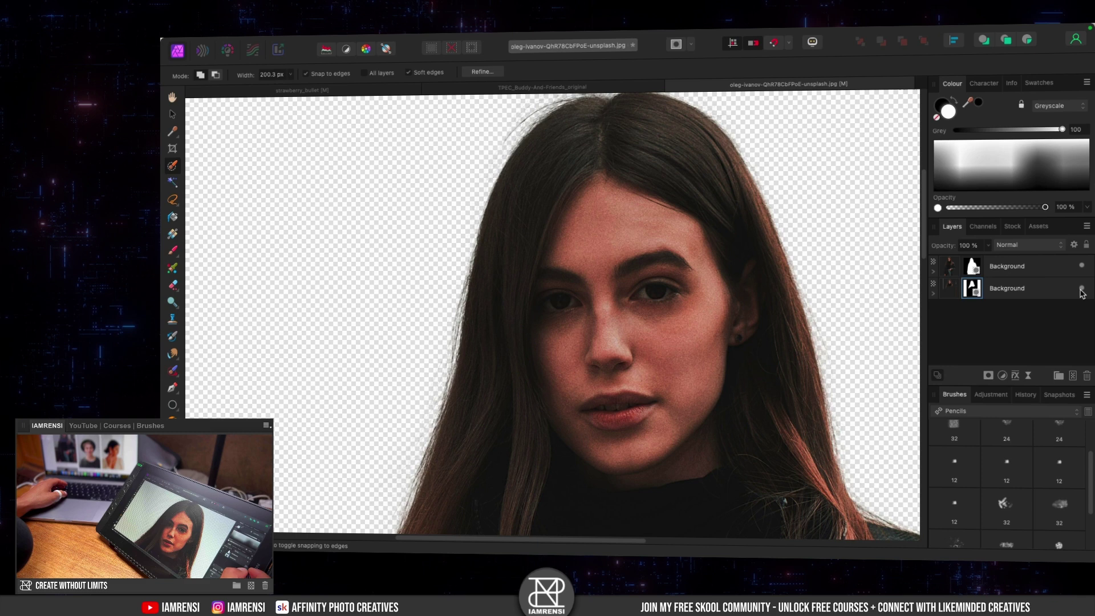
left_click(1083, 290)
left_click(1083, 290)
left_click(1081, 289)
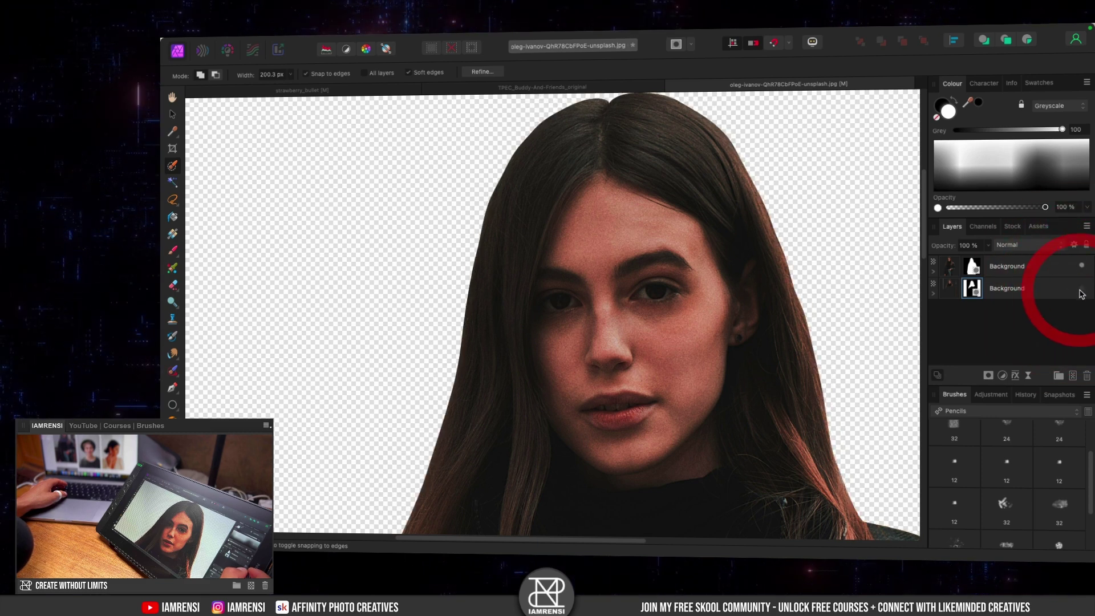
Show the lower Background layer again and examine the refined hair edges around the crown up close
left_click(1081, 288)
left_click_drag(597, 234, 580, 363)
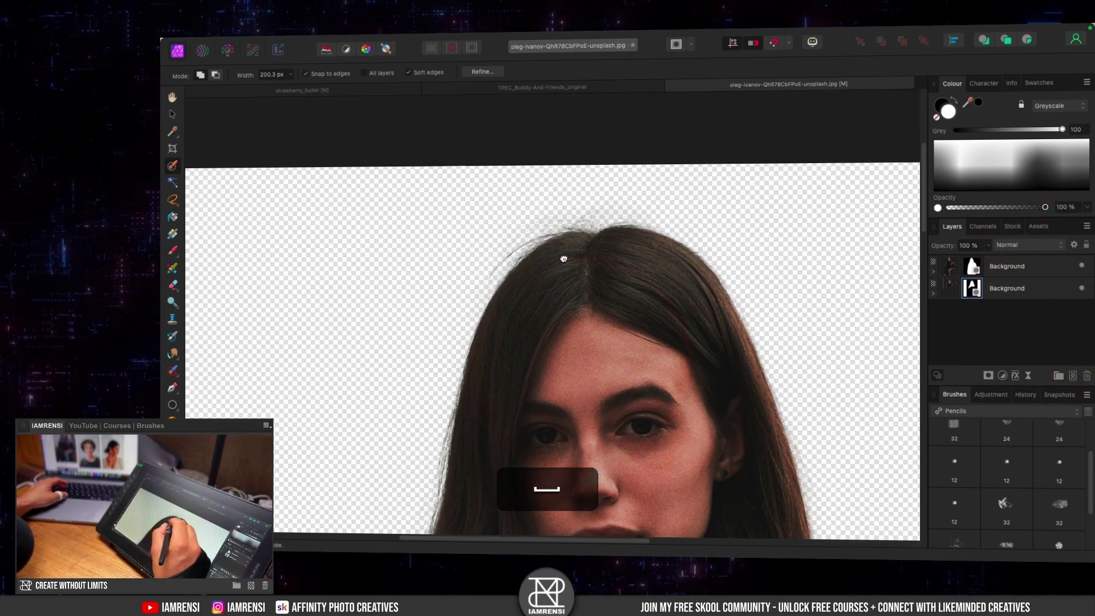
left_click_drag(588, 302, 489, 489)
key("super+equal")
key("super+equal")
left_click_drag(550, 350, 527, 384)
left_click_drag(618, 342, 638, 281)
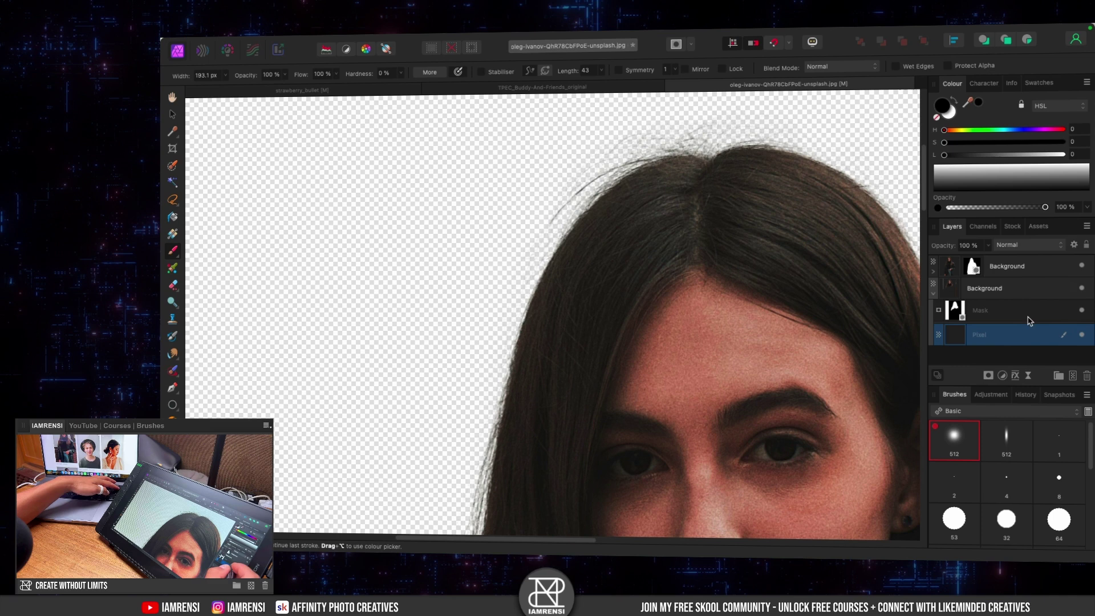
Hide the lower Background layer and add an empty pixel layer between the two Background layers
left_click(1083, 289)
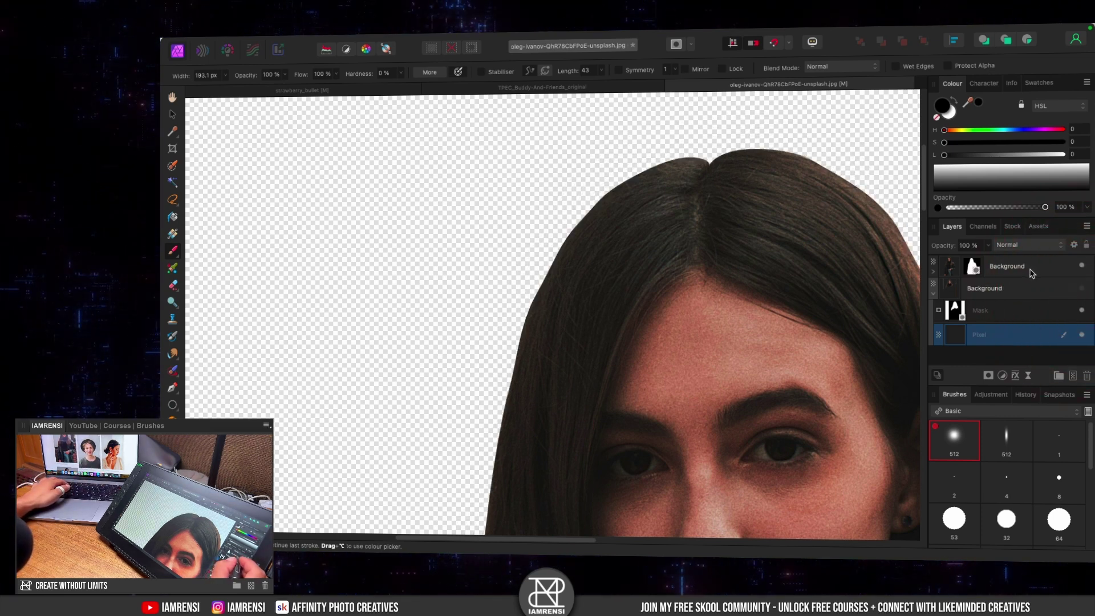
left_click(1050, 267)
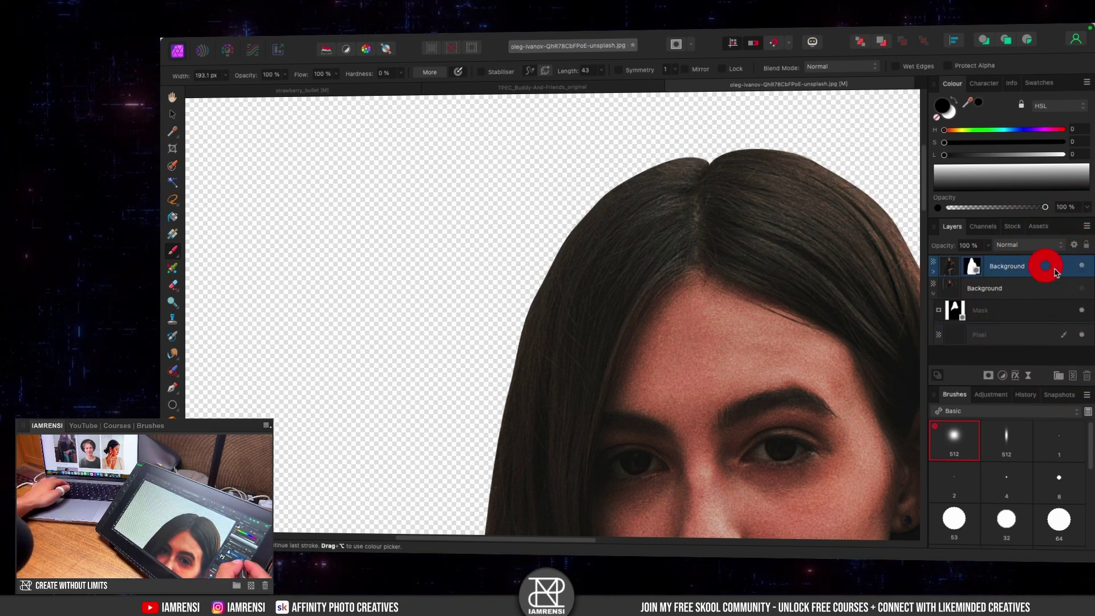
left_click(1074, 377)
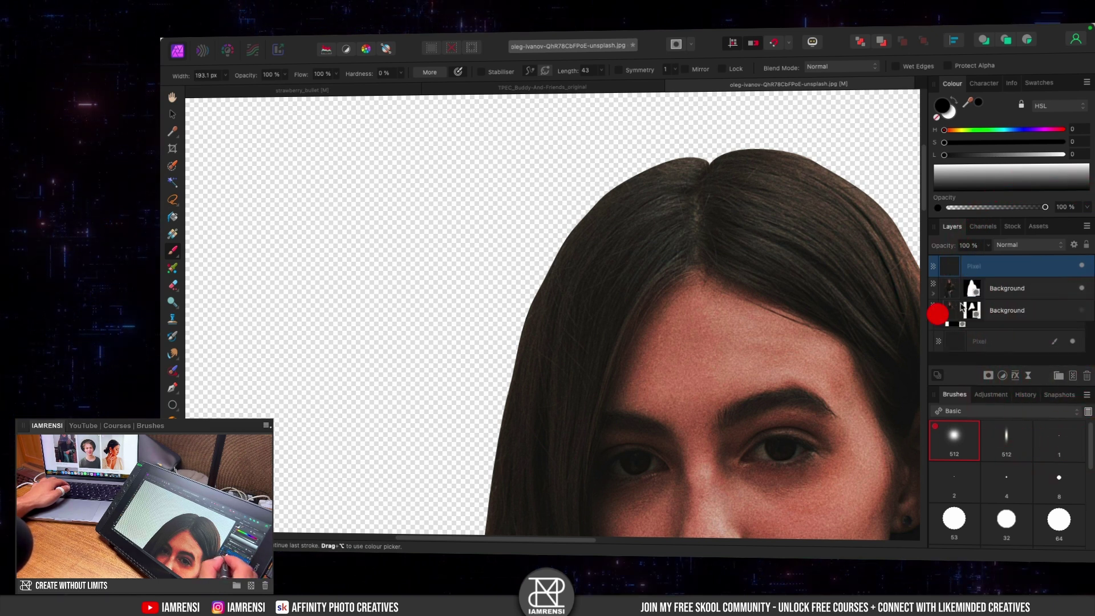
left_click_drag(962, 308, 1033, 296)
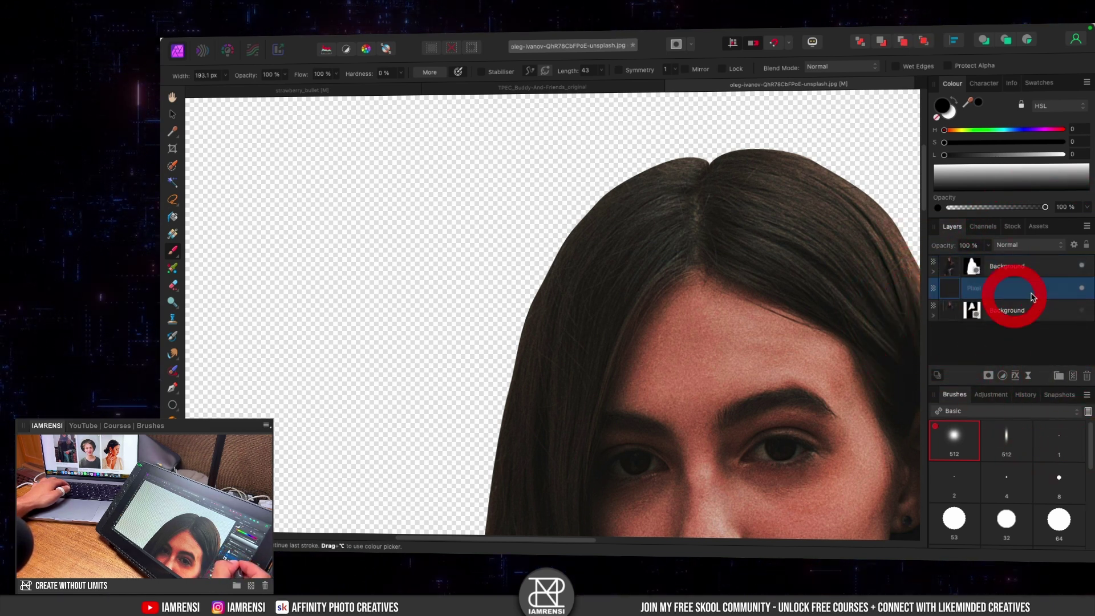
Load the xIAMRENSI Hair Brushes set and choose its 15 px brush
left_click(1039, 416)
scroll(990, 542, "down", 3)
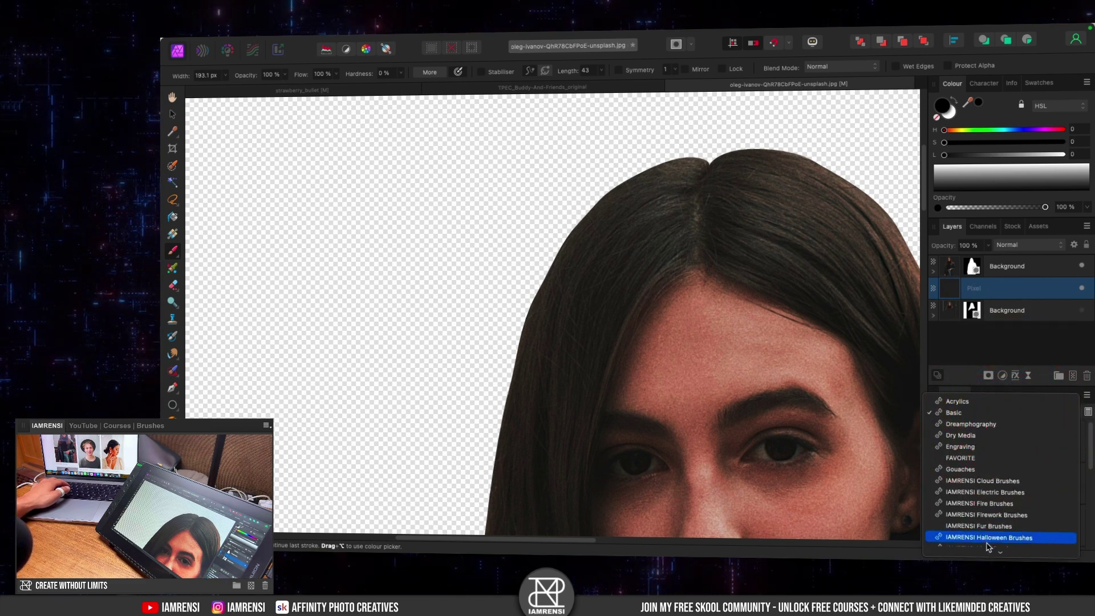
scroll(990, 548, "down", 5)
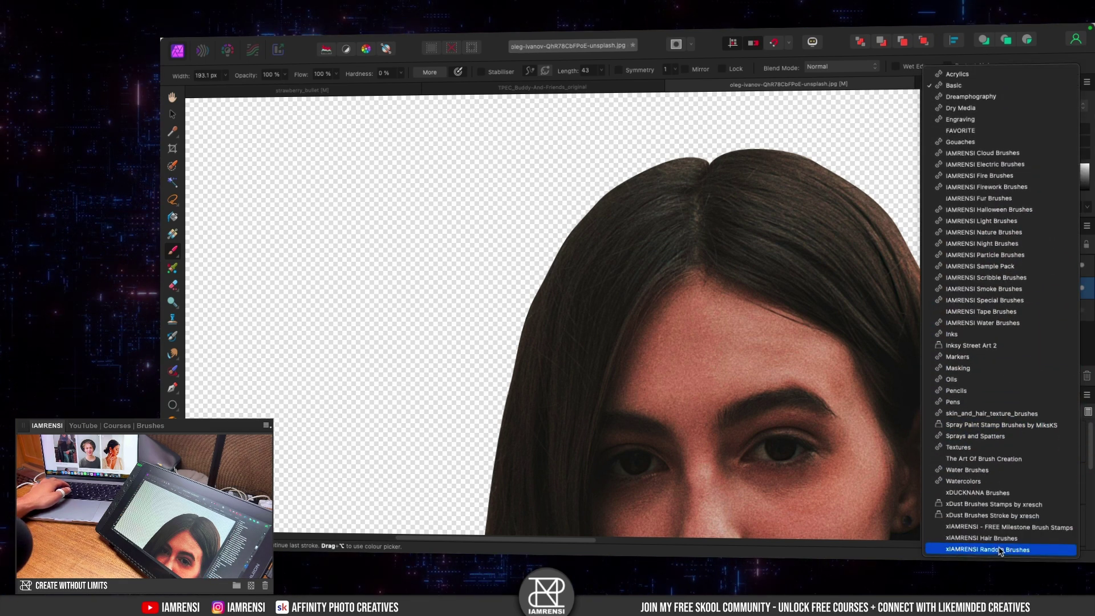
left_click(1011, 536)
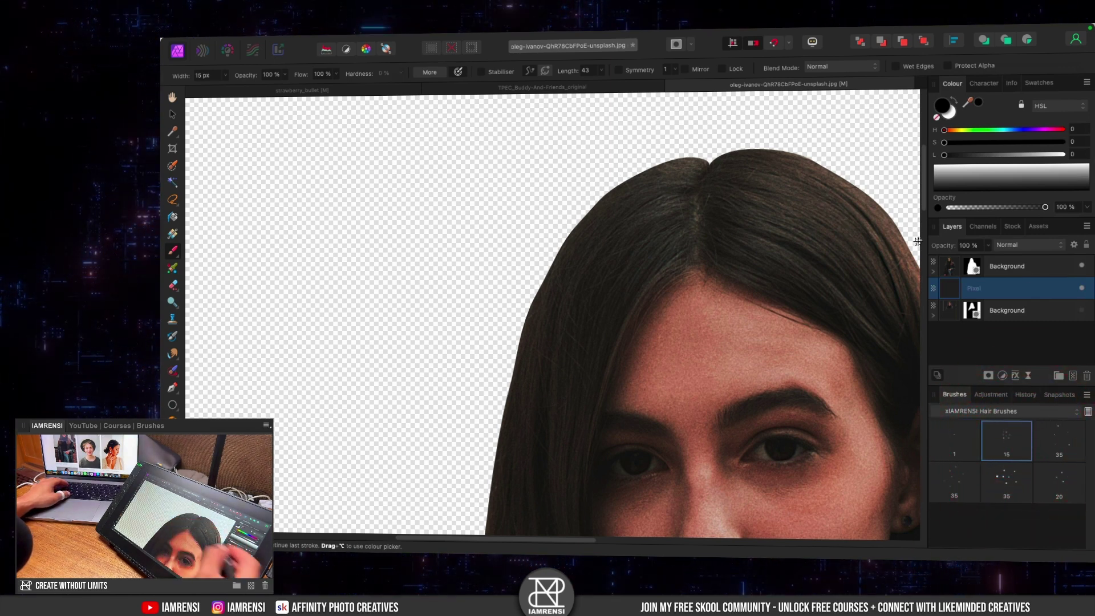
Paint thin black hair strands outside the smooth left edge of the crown with the 15 px hair brush
key("super+equal")
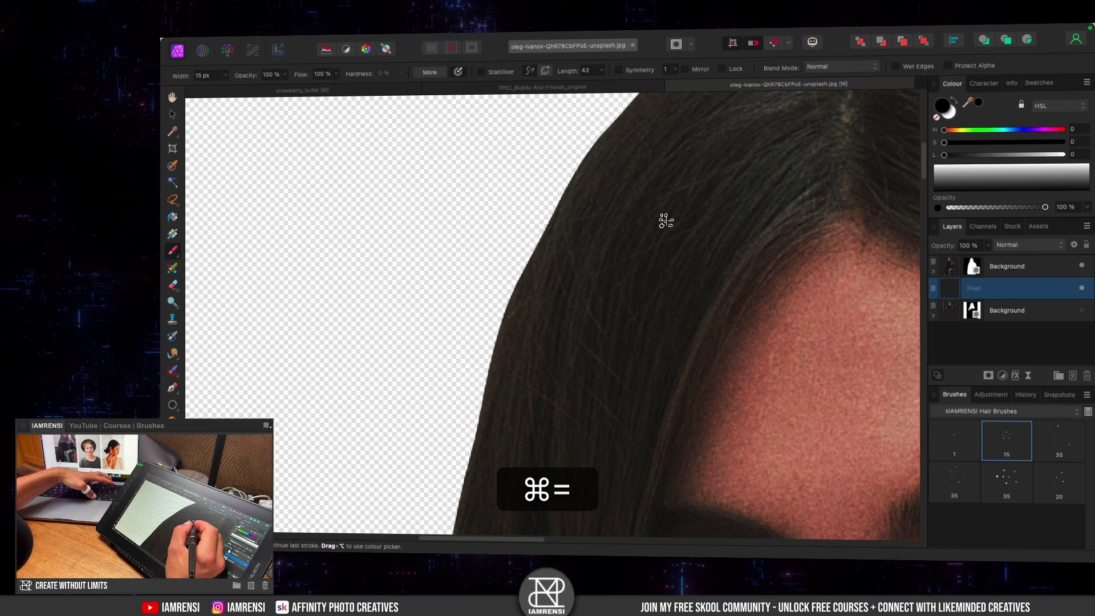
left_click_drag(678, 193, 550, 421)
left_click_drag(646, 261, 683, 332)
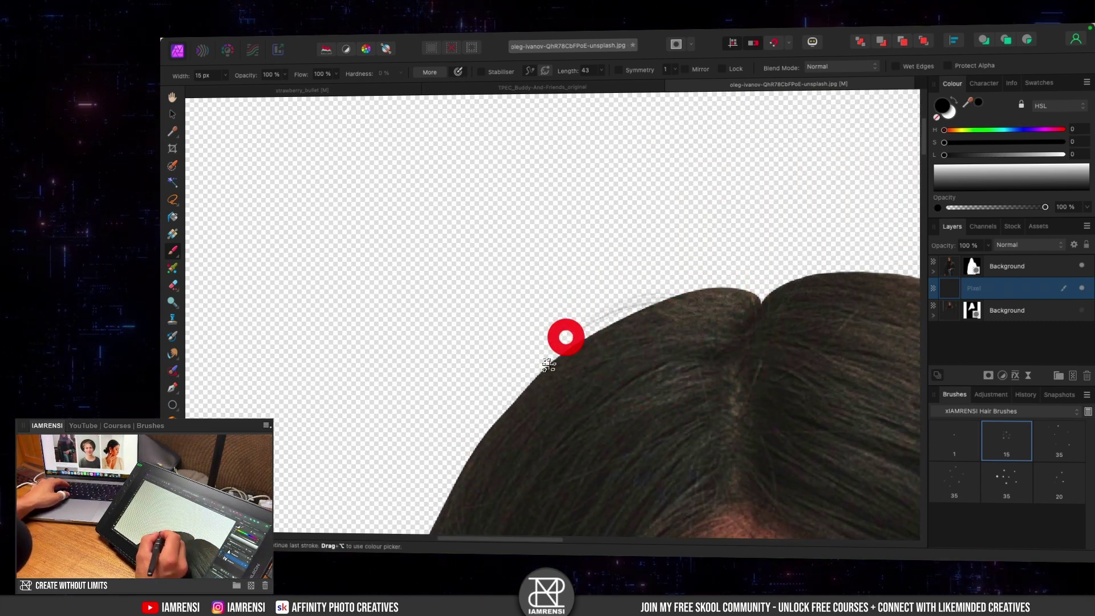
left_click_drag(557, 362, 638, 308)
left_click_drag(523, 383, 614, 320)
left_click_drag(508, 422, 623, 324)
left_click_drag(460, 430, 594, 346)
left_click_drag(473, 477, 533, 391)
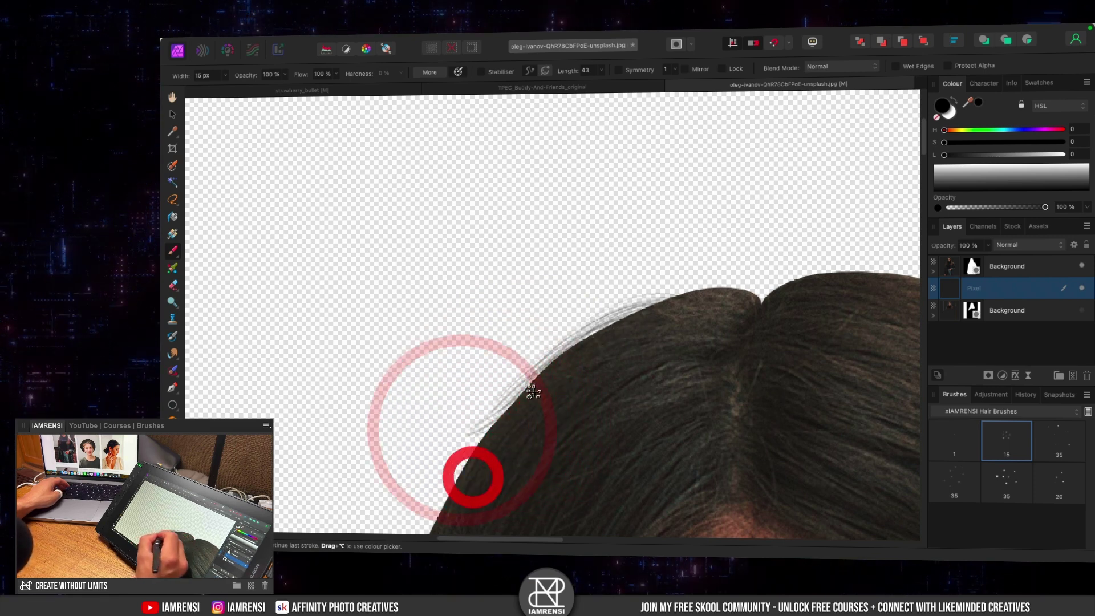
key("space")
left_click_drag(530, 470, 618, 350)
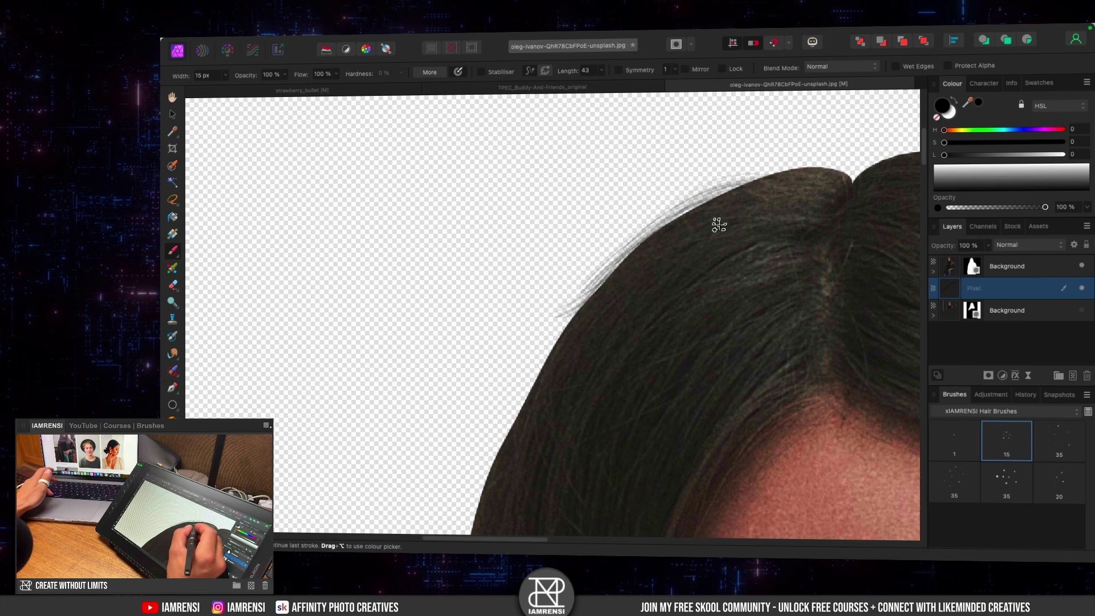
Sample a dark brown from the crown hair and paint strands down the crown's left edge with a 22.8 px brush
key("alt")
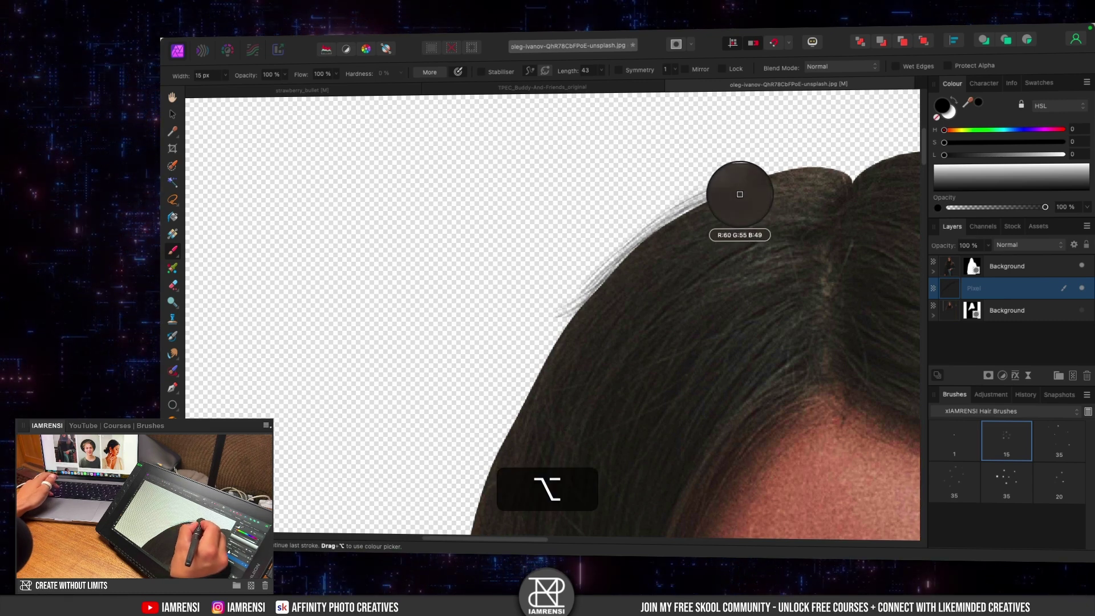
mouse_move(674, 223)
left_mouse_down()
mouse_move(618, 247)
mouse_move(565, 357)
left_mouse_up()
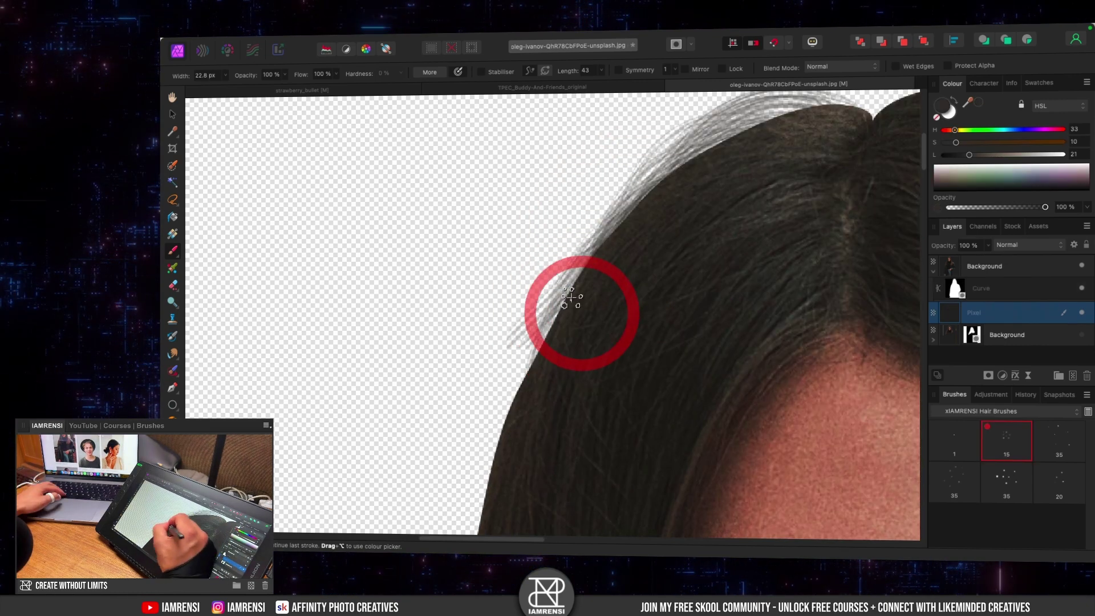
mouse_move(571, 297)
left_mouse_down()
mouse_move(560, 335)
mouse_move(498, 423)
left_mouse_up()
key("space")
left_click_drag(742, 128, 651, 277)
Paint short flyaway strands rising from the top of the head just left of the parting
mouse_move(720, 268)
left_mouse_down()
mouse_move(779, 279)
mouse_move(729, 321)
left_mouse_up()
left_click_drag(707, 237, 763, 284)
mouse_move(704, 181)
left_mouse_down()
mouse_move(738, 169)
mouse_move(746, 262)
left_mouse_up()
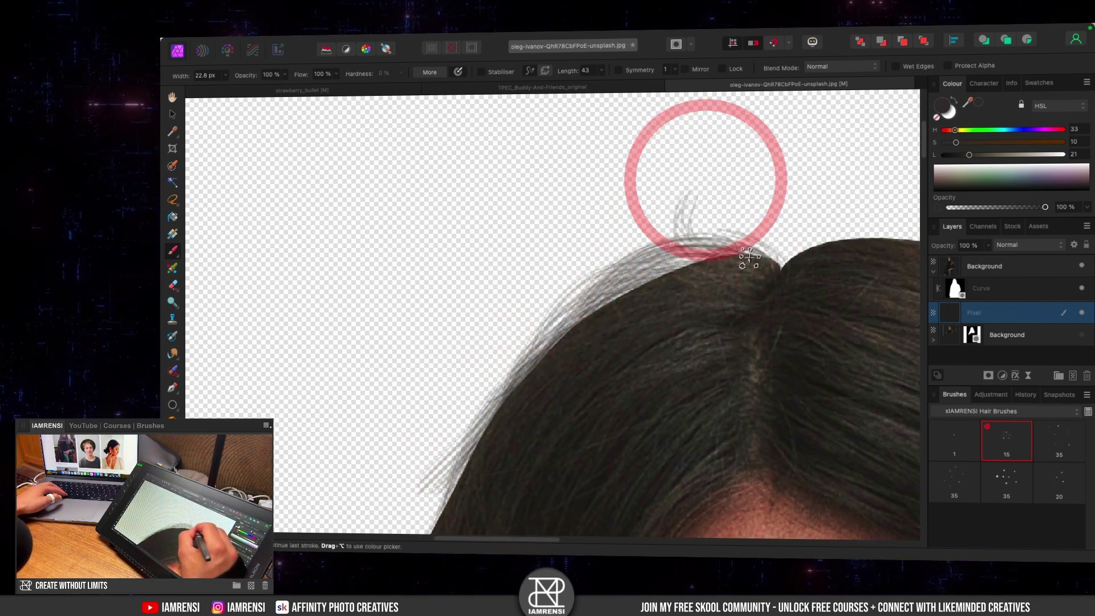
left_click_drag(720, 205, 714, 212)
left_click_drag(748, 281, 709, 225)
mouse_move(791, 252)
left_mouse_down()
mouse_move(789, 267)
mouse_move(776, 266)
left_mouse_up()
left_click_drag(769, 273, 765, 271)
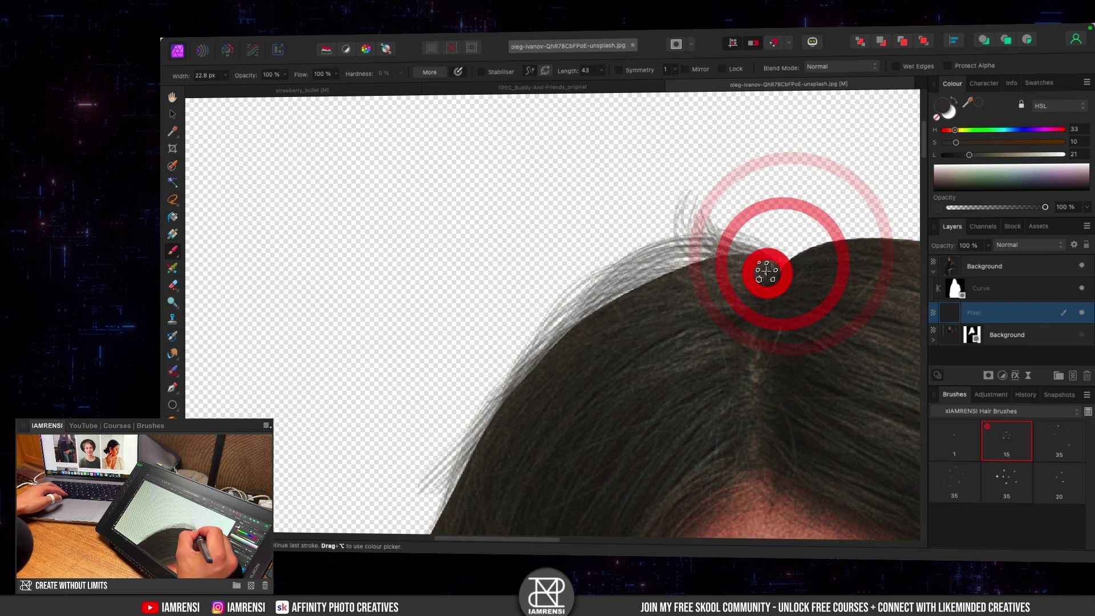
Thicken the curved left edge of the crown with more overlapping strands sweeping up towards the parting
left_click_drag(641, 266, 712, 259)
mouse_move(606, 335)
left_mouse_down()
mouse_move(667, 277)
mouse_move(662, 285)
left_mouse_up()
mouse_move(604, 376)
left_mouse_down()
mouse_move(604, 330)
mouse_move(656, 291)
left_mouse_up()
left_click_drag(584, 372, 702, 277)
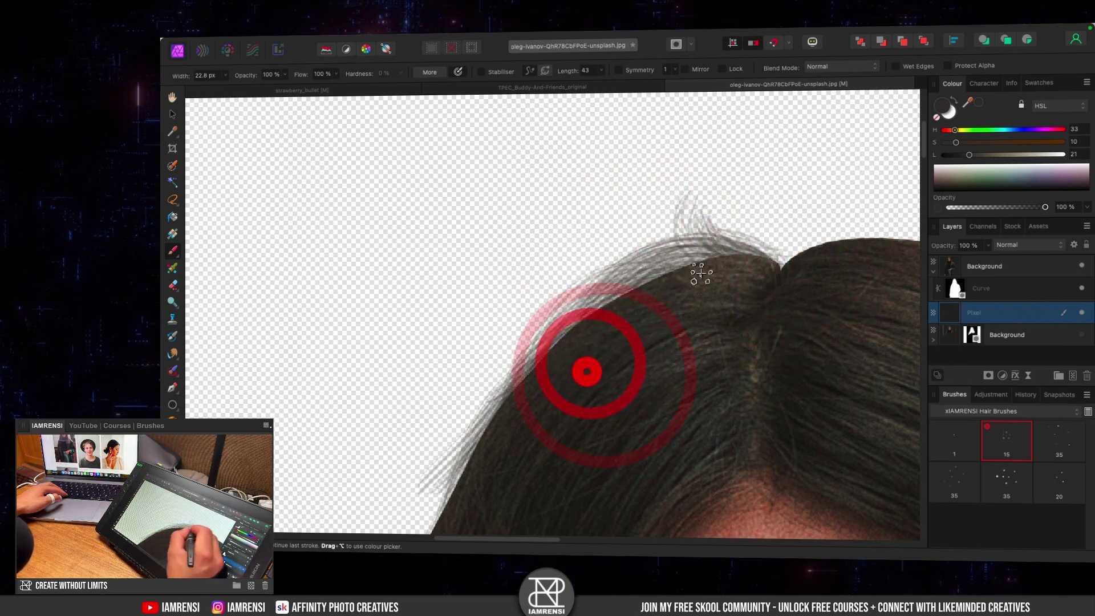
left_click_drag(555, 394, 696, 247)
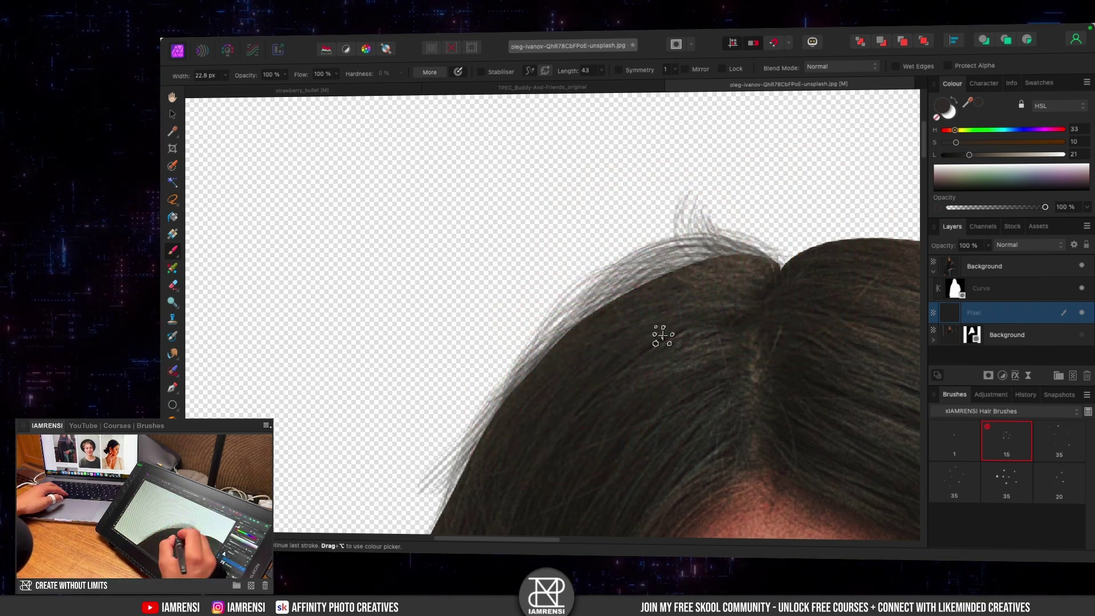
Continue painting brown strands down the left side of the hair below the crown
key("space")
left_click_drag(632, 355, 729, 259)
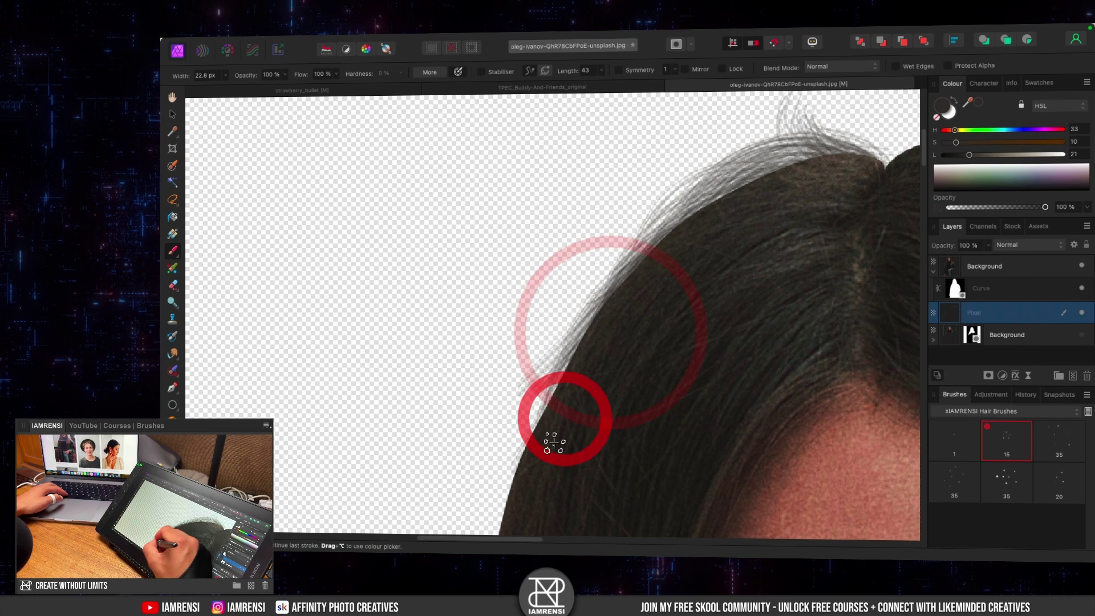
left_click_drag(562, 428, 638, 257)
mouse_move(572, 337)
left_mouse_down()
mouse_move(628, 250)
mouse_move(590, 339)
left_mouse_up()
left_click_drag(580, 391, 596, 325)
left_click_drag(581, 443, 600, 295)
Extend the brown strands along the left hair edge from forehead height down to eye level
left_click_drag(582, 361, 658, 201)
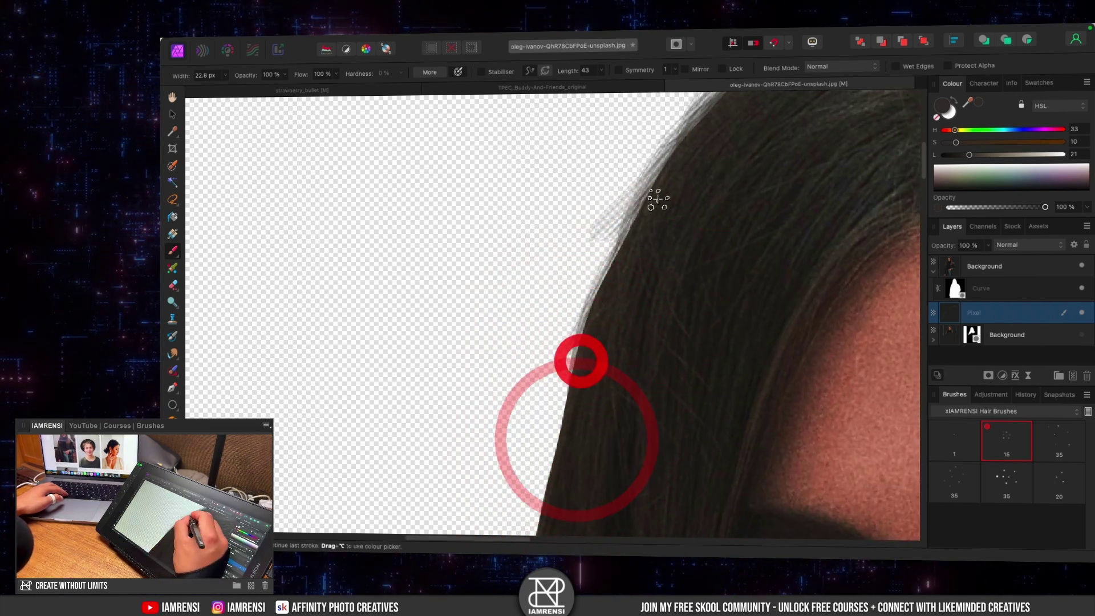
left_click_drag(574, 457, 596, 286)
left_click_drag(546, 502, 577, 365)
mouse_move(532, 481)
left_mouse_down()
mouse_move(591, 336)
mouse_move(601, 381)
mouse_move(631, 286)
left_mouse_up()
mouse_move(602, 403)
left_mouse_down()
mouse_move(614, 438)
mouse_move(690, 216)
mouse_move(631, 443)
left_mouse_up()
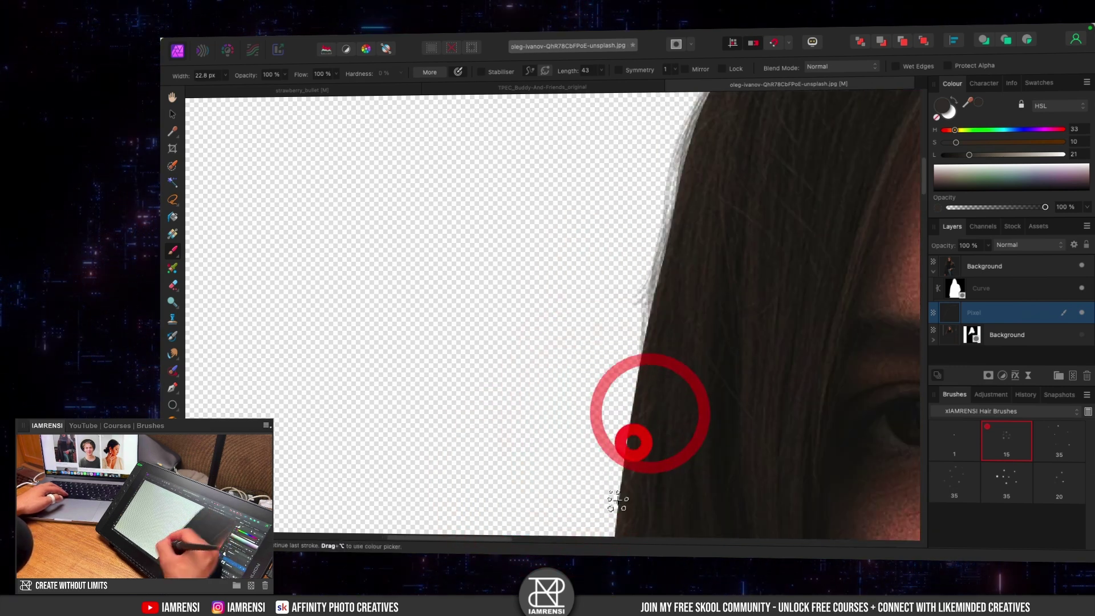
Switch to the middle 35 px hair brush, reduce it to 25.3 px and paint strands along the left hair edge beside the forehead
left_click(1008, 479)
left_click_drag(661, 325, 687, 243)
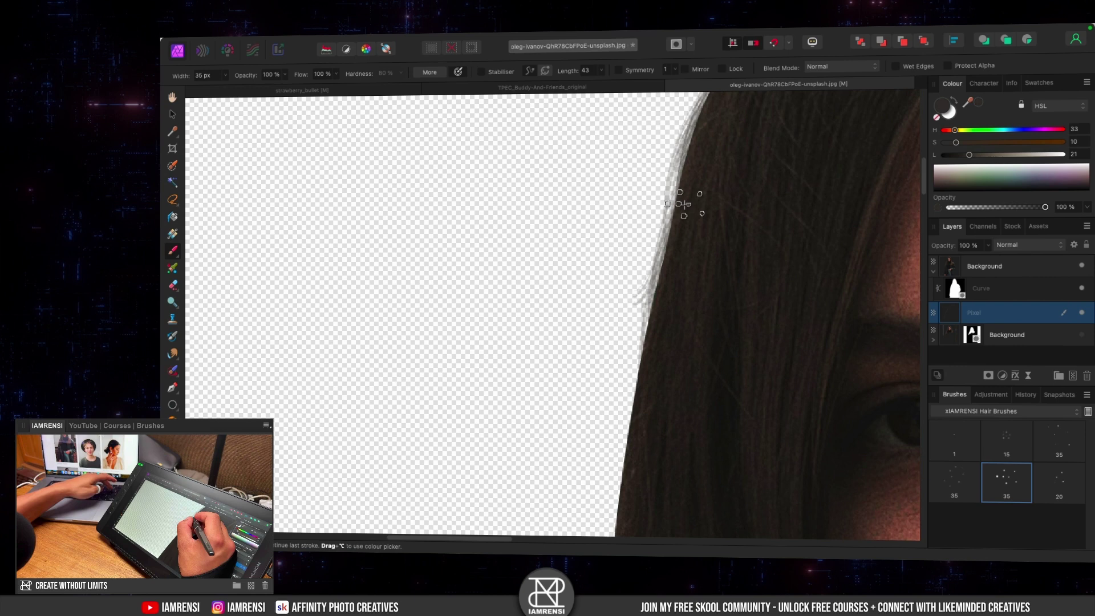
key("bracketleft")
left_click_drag(672, 262, 692, 203)
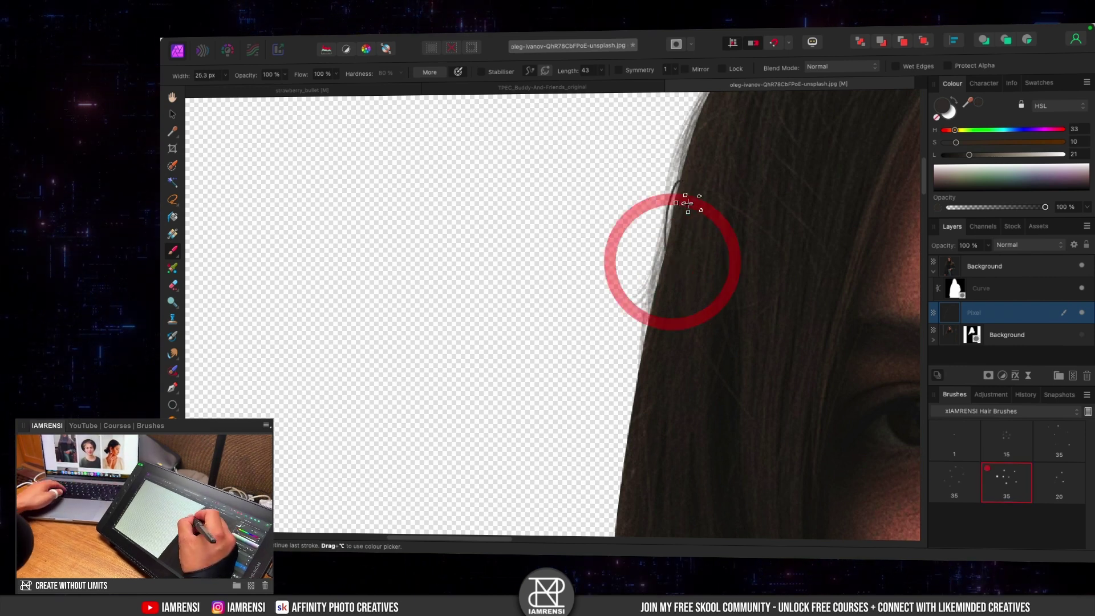
key("super+z")
left_click_drag(667, 301, 675, 276)
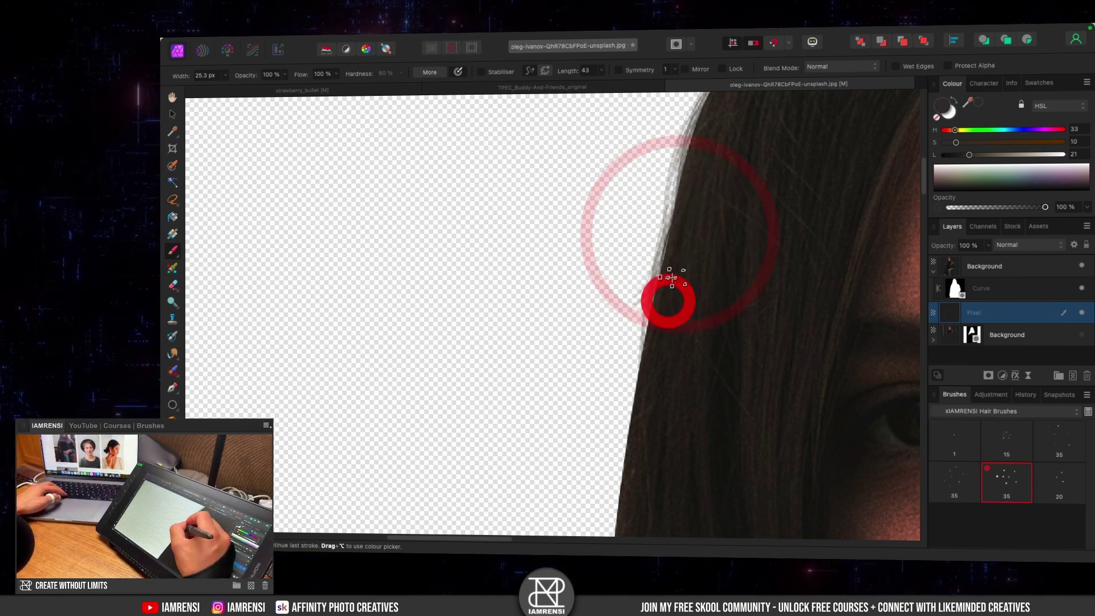
left_click_drag(687, 222, 665, 288)
mouse_move(717, 174)
left_mouse_down()
mouse_move(719, 164)
mouse_move(691, 214)
left_mouse_up()
Blend the crown's left edge into the hair with denser 25.3 px strands, undoing a misplaced stroke
mouse_move(660, 377)
left_mouse_down()
mouse_move(692, 299)
mouse_move(753, 239)
left_mouse_up()
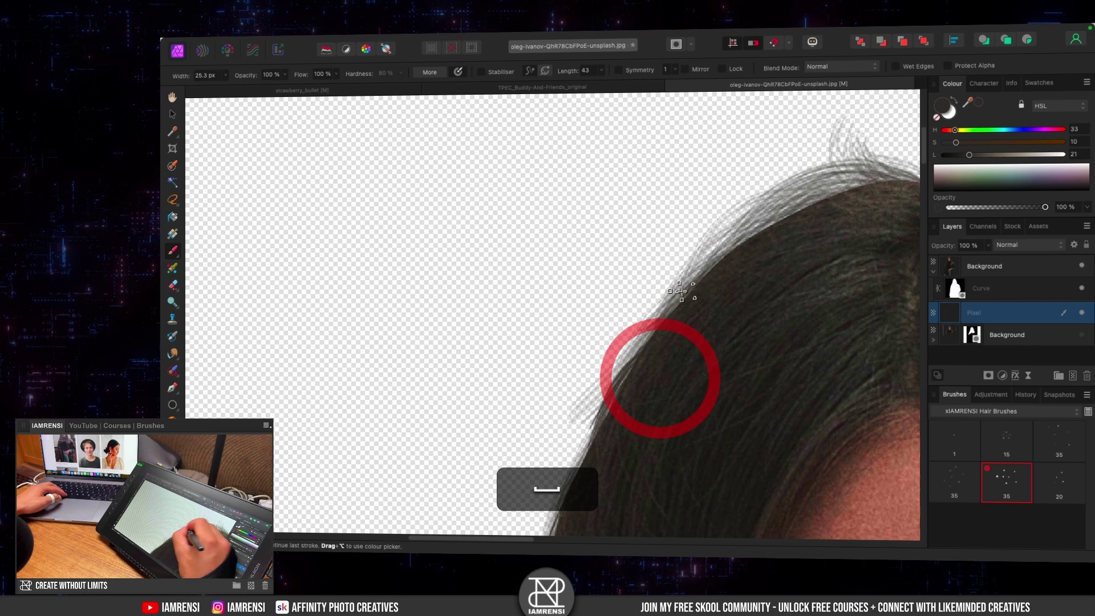
left_click_drag(675, 303, 768, 239)
key("super+z")
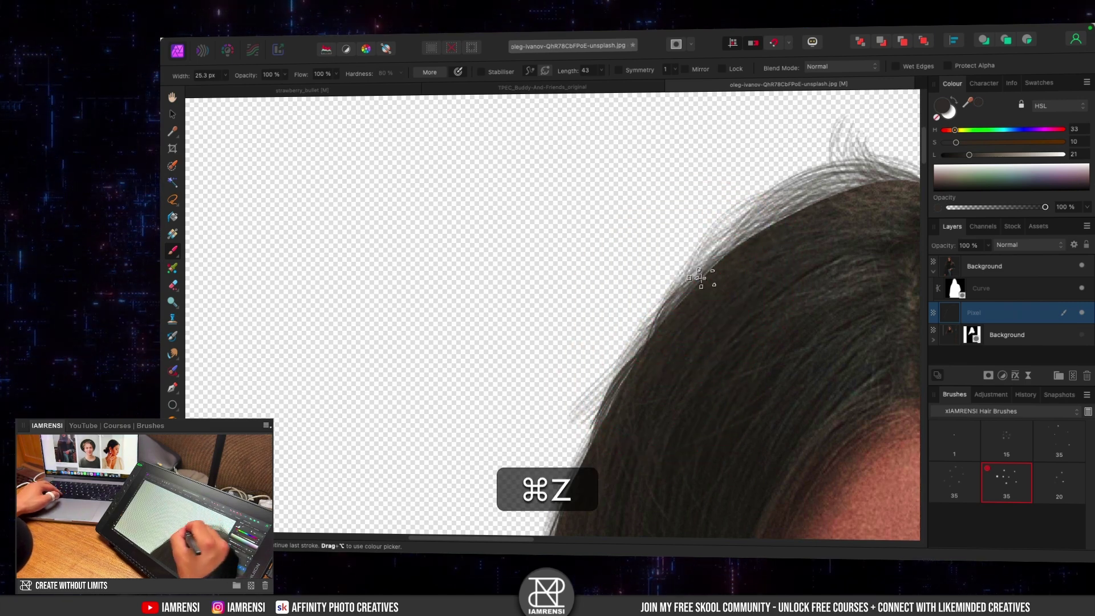
key("space")
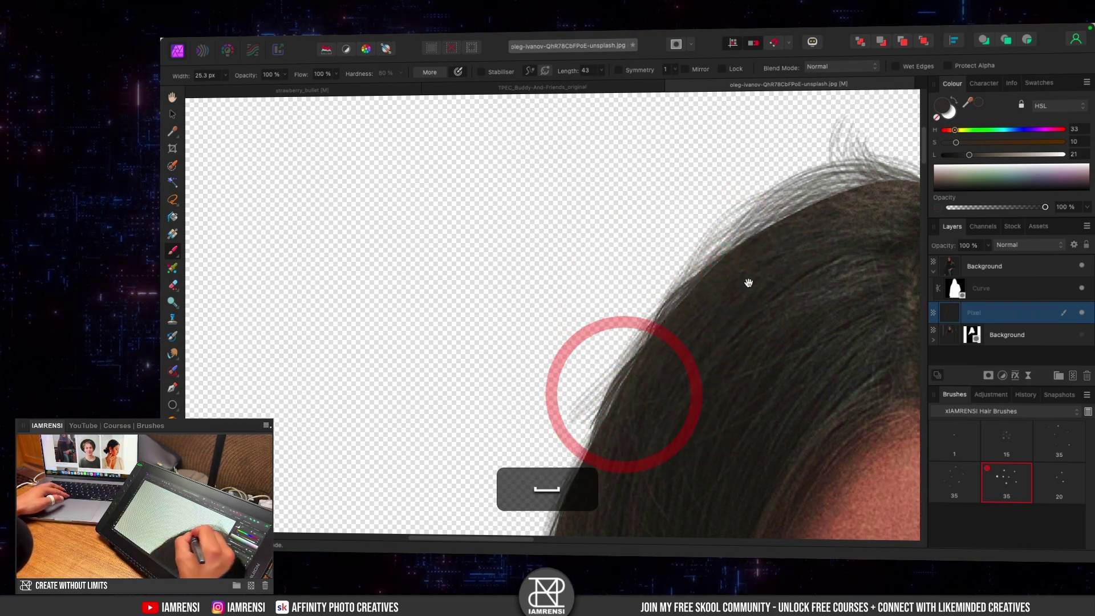
mouse_move(748, 283)
left_mouse_down()
mouse_move(694, 344)
mouse_move(724, 279)
left_mouse_up()
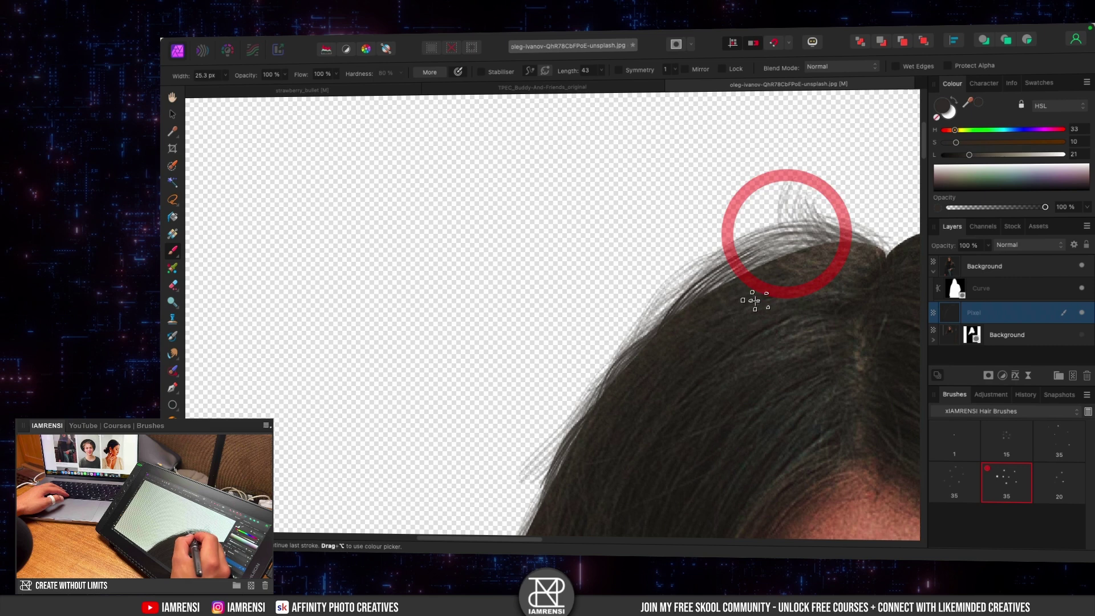
left_click_drag(836, 249, 709, 301)
mouse_move(787, 274)
left_mouse_down()
mouse_move(669, 345)
mouse_move(680, 342)
left_mouse_up()
Add fine strands across the upper crown towards the parting and down its left edge
key("space")
left_click_drag(673, 300, 740, 306)
left_click_drag(638, 317, 752, 313)
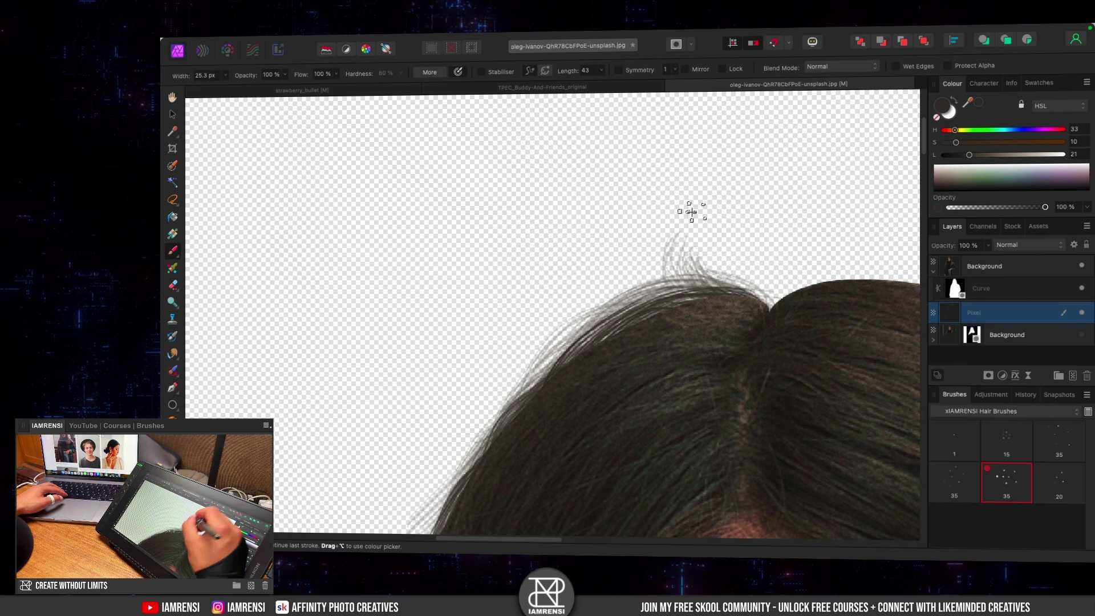
left_click_drag(632, 296, 726, 295)
left_click_drag(556, 367, 564, 462)
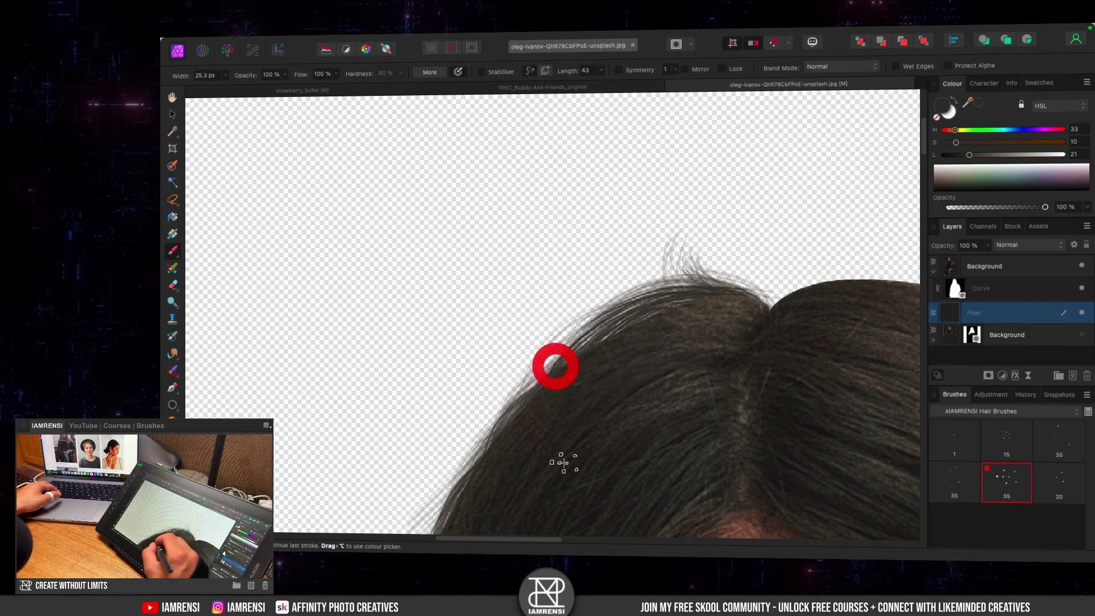
Paint fine strands rising from the parting onto the crown's right half, undoing a misplaced stroke
key("space")
left_click_drag(661, 383, 550, 412)
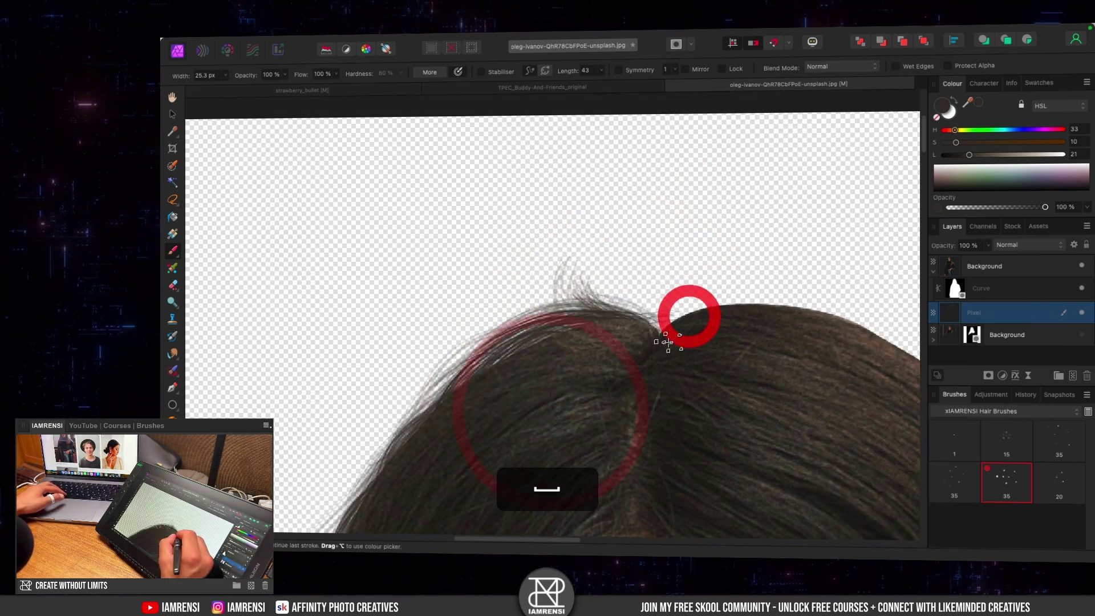
key("super+z")
left_click_drag(630, 357, 655, 355)
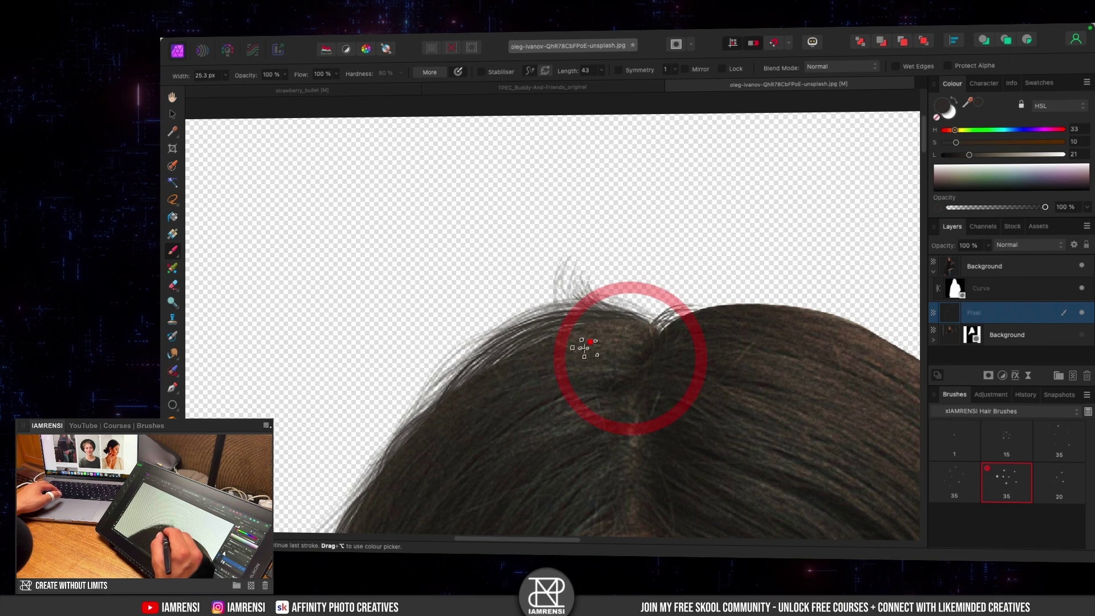
left_click_drag(719, 306, 712, 361)
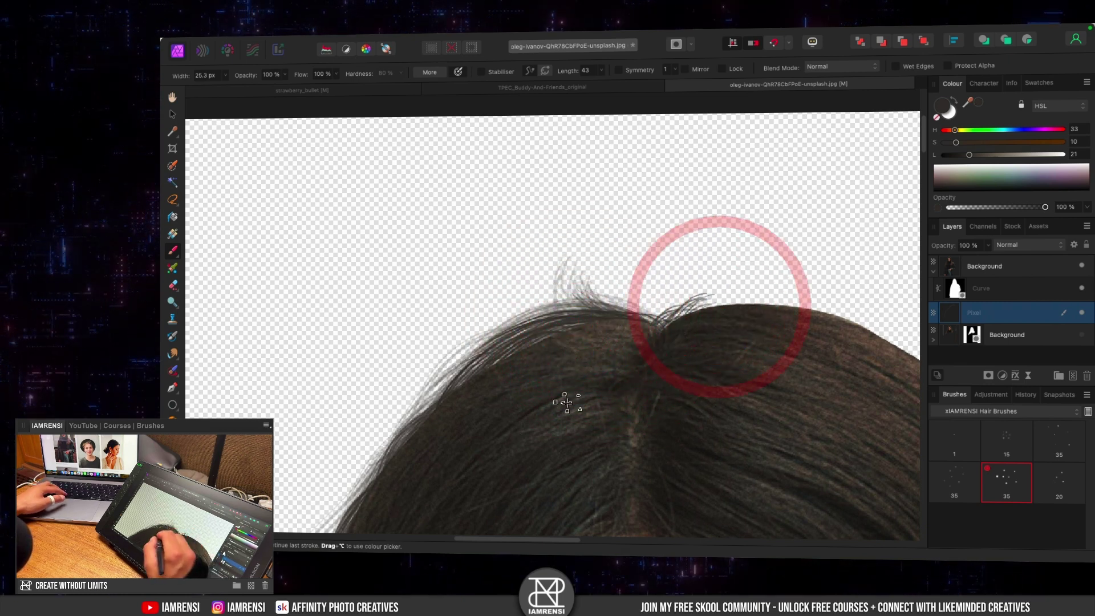
Sample a lighter hair tone beside the parting, undo a stray stroke and paint strands along the crown's left edge
key("alt")
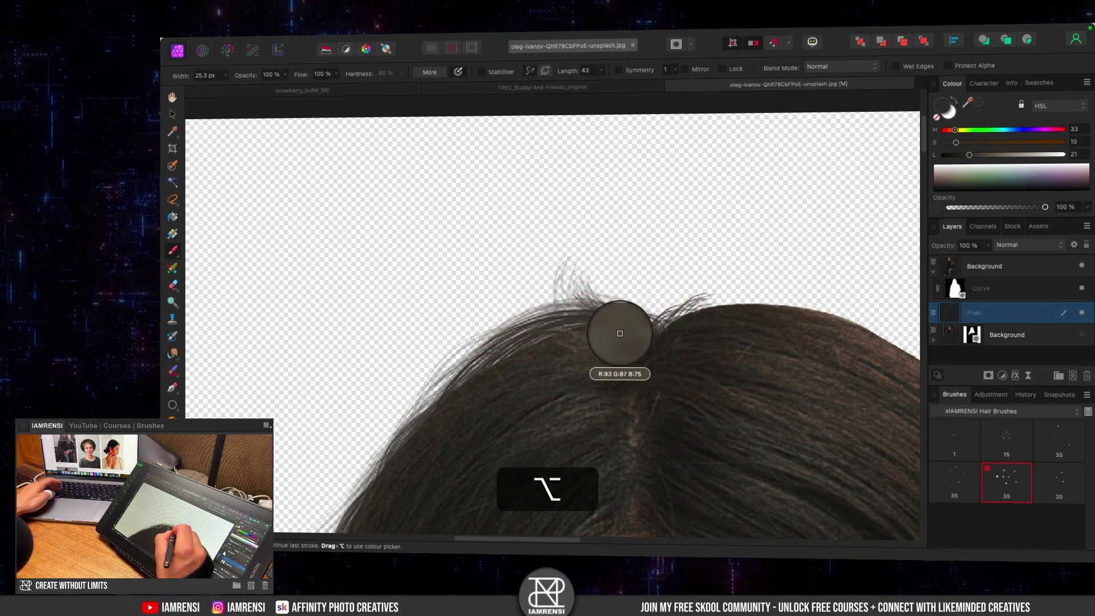
left_click_drag(620, 334, 614, 325)
key("super+z")
left_click(497, 361)
left_click_drag(467, 384, 488, 407)
left_click_drag(565, 357, 549, 350)
mouse_move(509, 352)
left_mouse_down()
mouse_move(538, 352)
mouse_move(478, 417)
left_mouse_up()
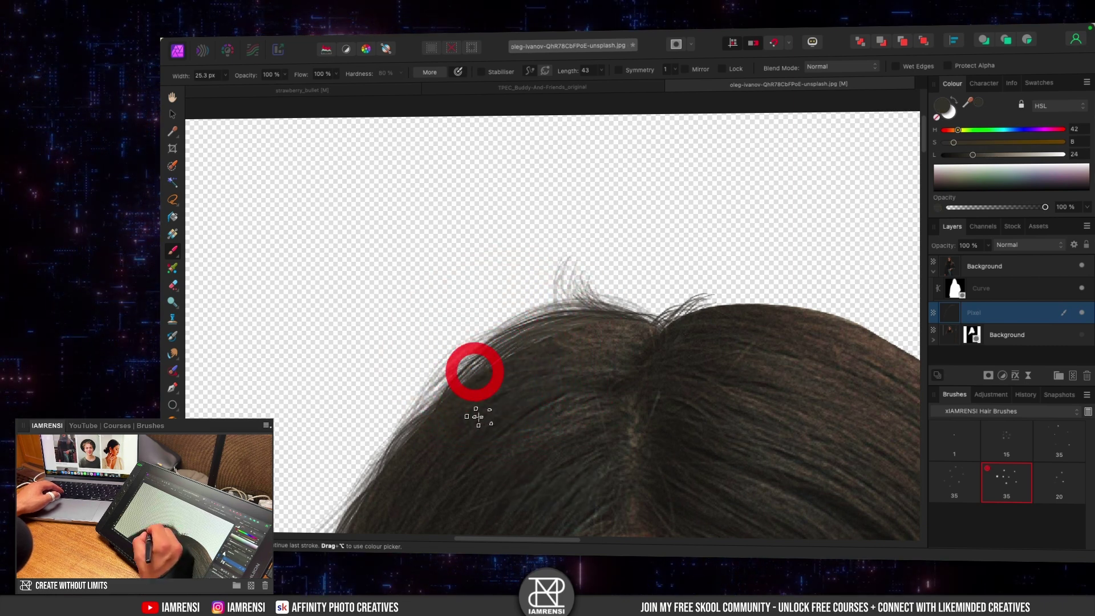
Sample lighter browns around the parting and start strands on top of the crown's right half, undoing a misplaced stroke
left_click(555, 349, "alt")
left_click_drag(680, 351, 596, 368)
left_click(665, 318, "alt")
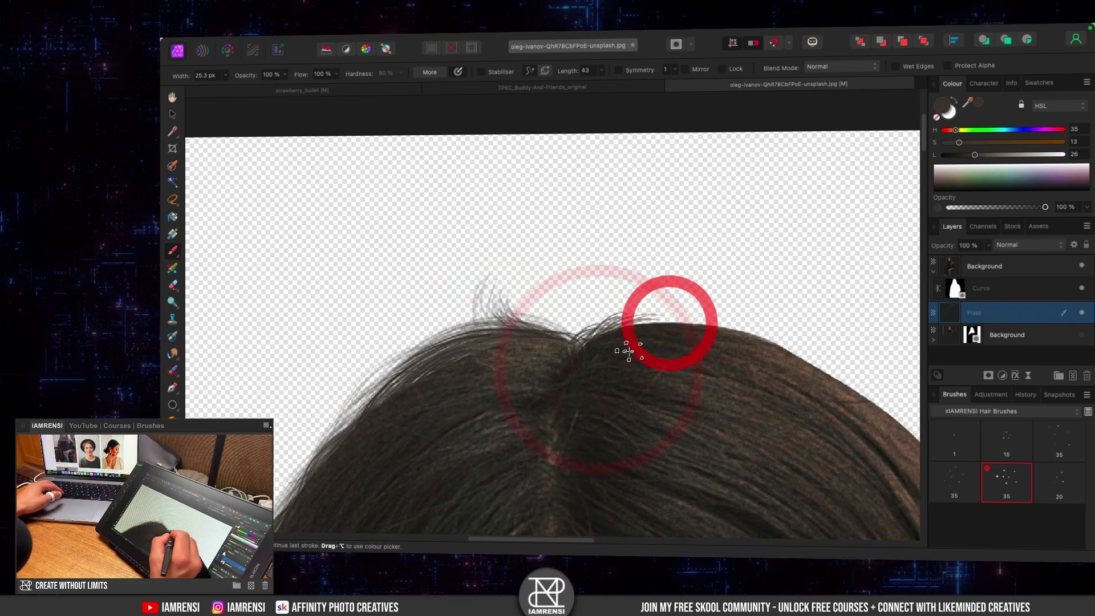
left_click(623, 331, "alt")
left_click(682, 332, "alt")
mouse_move(697, 320)
left_mouse_down()
mouse_move(717, 344)
mouse_move(720, 323)
left_mouse_up()
key("super+z")
Soften the top edge of the crown's right half with brown strands, resampling the tone and undoing the last stroke
mouse_move(734, 347)
left_mouse_down()
mouse_move(731, 358)
mouse_move(782, 343)
left_mouse_up()
left_click_drag(611, 332, 774, 343)
mouse_move(665, 349)
left_mouse_down()
mouse_move(740, 332)
mouse_move(791, 345)
mouse_move(748, 352)
left_mouse_up()
left_click(769, 362, "alt")
key("super+z")
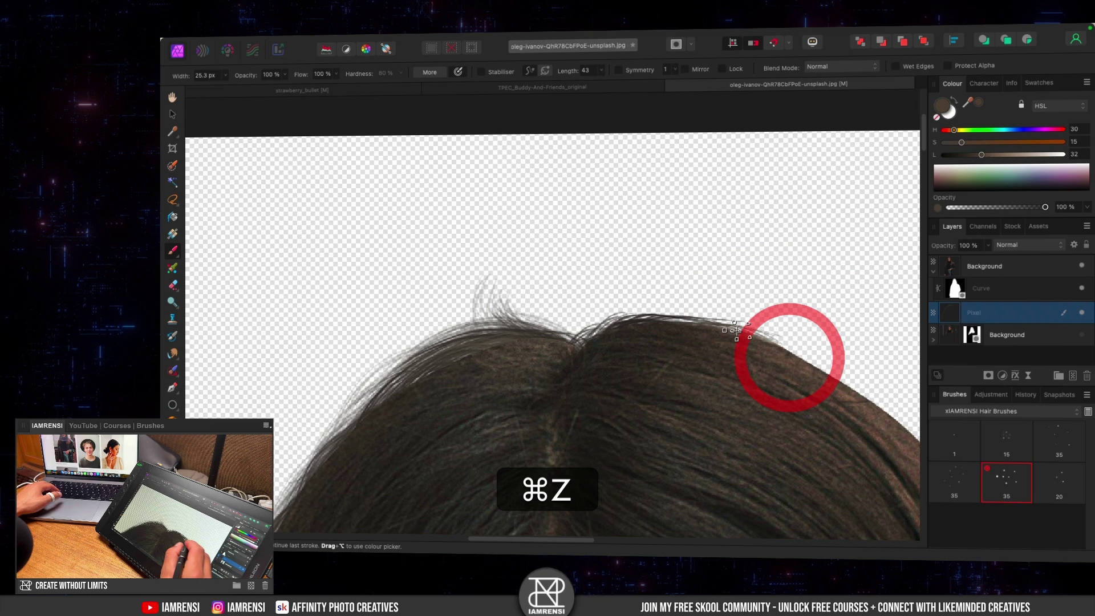
Paint brown strands down the crown's right slope with the 25.3 px brush, undoing and redoing a misplaced stroke
key("space")
mouse_move(807, 402)
left_mouse_down()
mouse_move(684, 371)
mouse_move(668, 322)
left_mouse_up()
left_click_drag(709, 359, 690, 340)
left_click_drag(748, 382, 709, 339)
left_click_drag(779, 411, 695, 348)
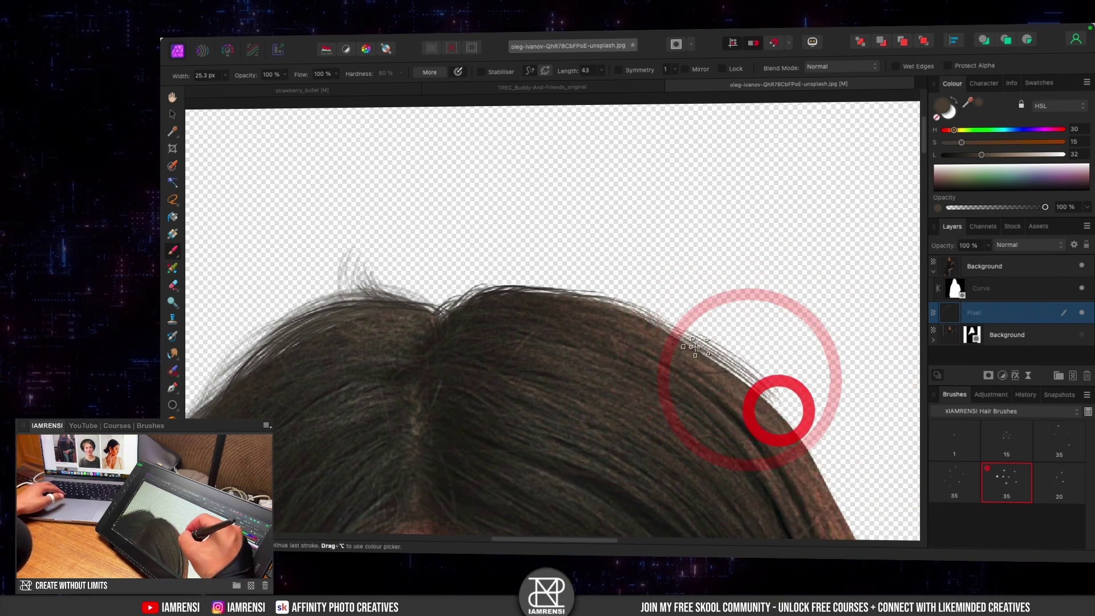
key("super+z")
mouse_move(751, 391)
left_mouse_down()
mouse_move(690, 348)
mouse_move(742, 387)
left_mouse_up()
left_click_drag(799, 437, 761, 389)
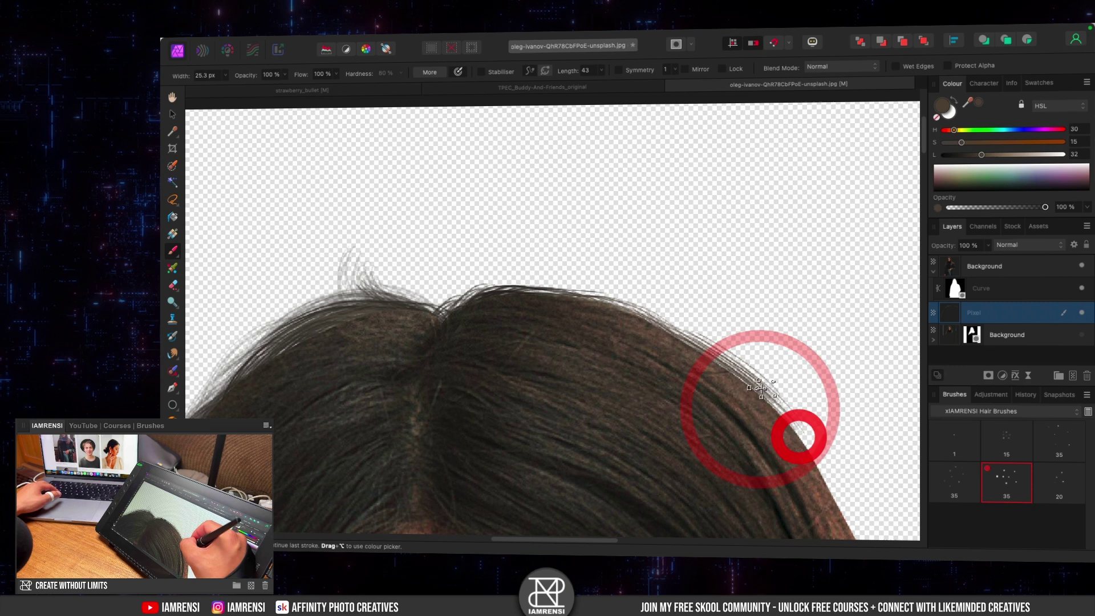
left_click_drag(795, 476, 736, 388)
mouse_move(769, 445)
left_mouse_down()
mouse_move(660, 347)
mouse_move(608, 322)
left_mouse_up()
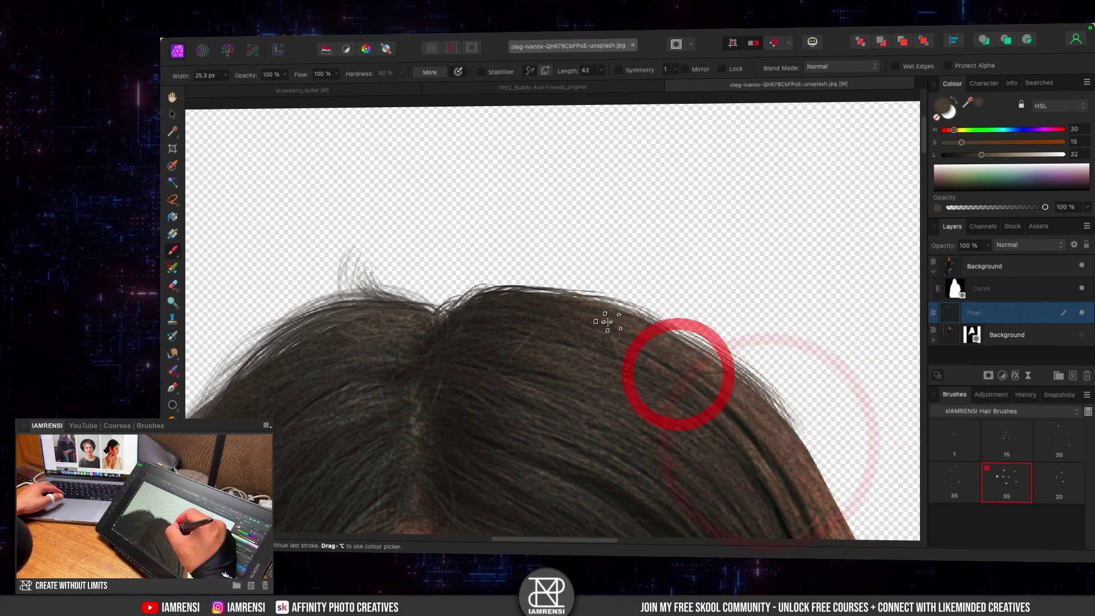
Toggle the Pixel layer's visibility to compare the head with and without the painted hair
key("super+minus")
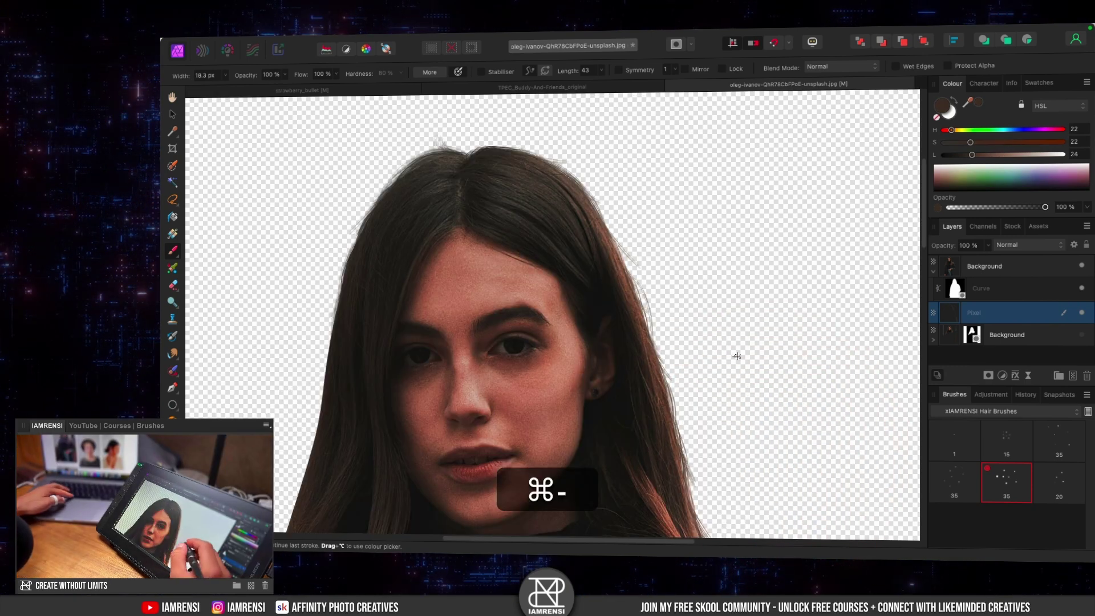
left_click_drag(738, 357, 604, 278)
left_click_drag(720, 374, 683, 467)
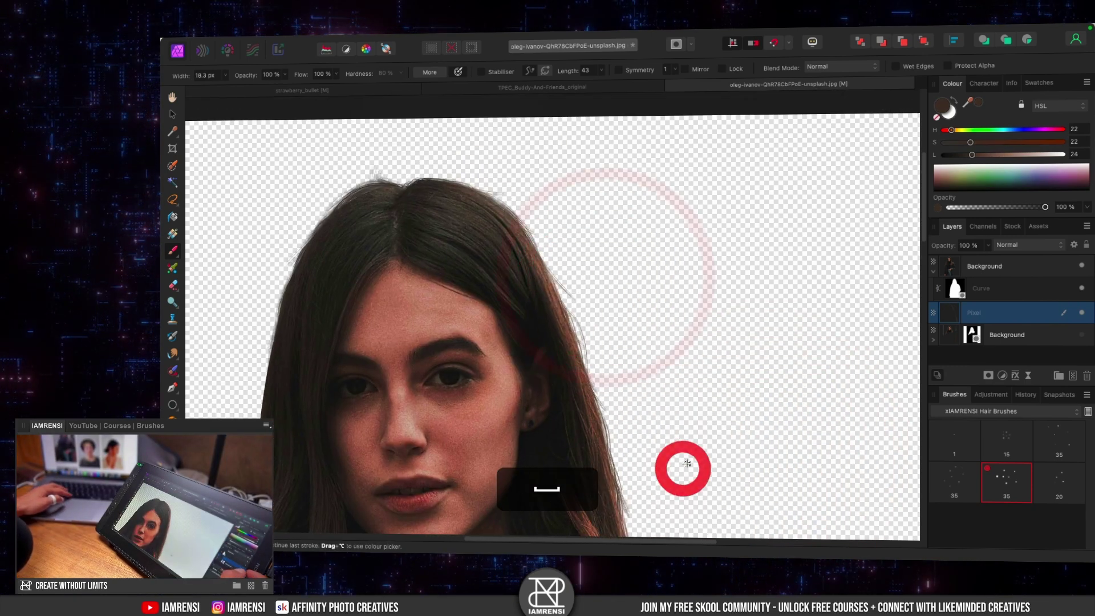
left_click(1081, 313)
left_click(1082, 313)
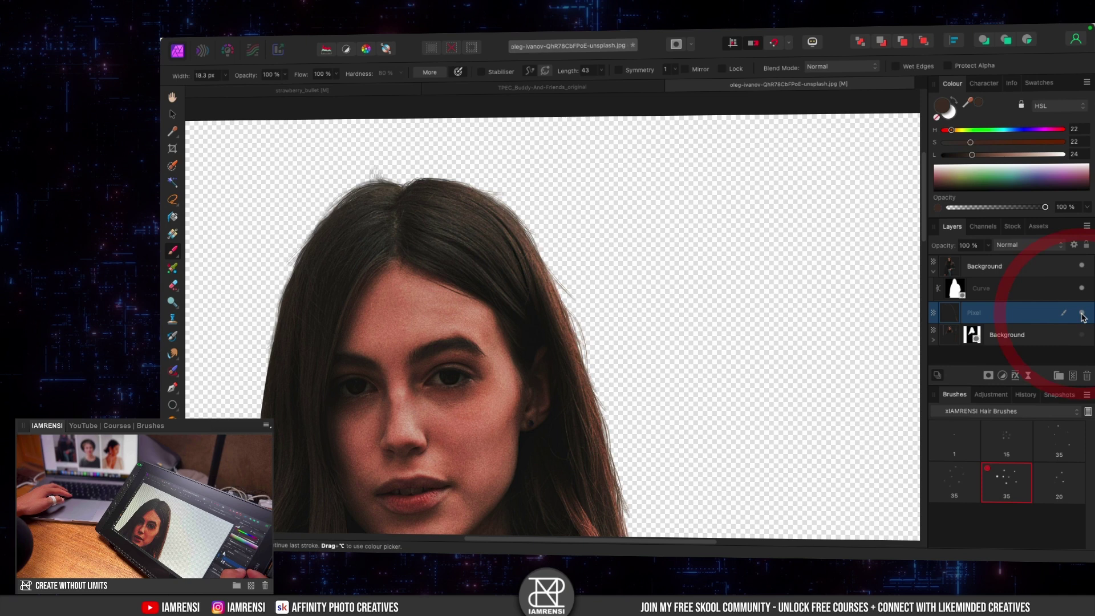
left_click(1081, 314)
left_click(1082, 313)
Add 18.3 px strands along the left hair edge from the crown down beside the forehead, undoing the last stroke
left_click_drag(490, 353, 632, 317)
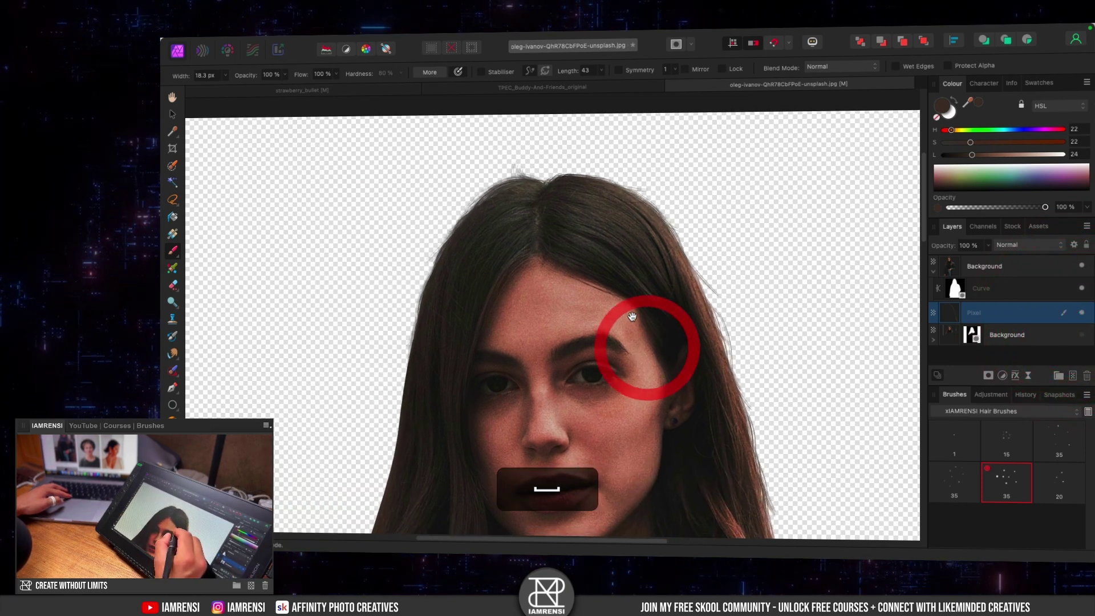
mouse_move(473, 287)
left_mouse_down()
mouse_move(508, 350)
mouse_move(565, 296)
left_mouse_up()
key("super+plus")
left_click_drag(463, 391, 522, 325)
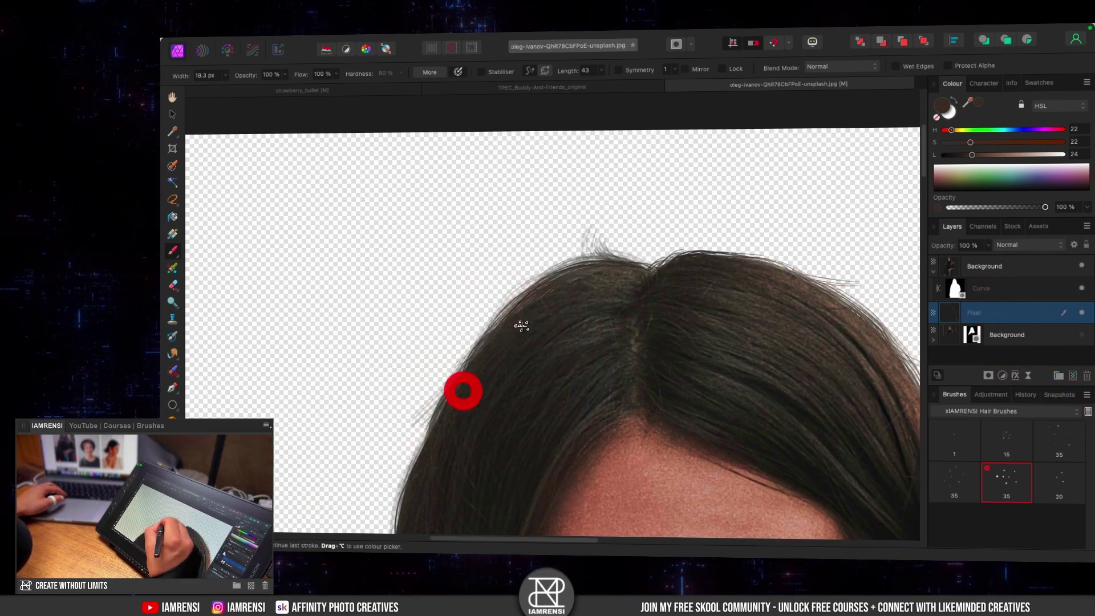
left_click_drag(477, 404, 548, 300)
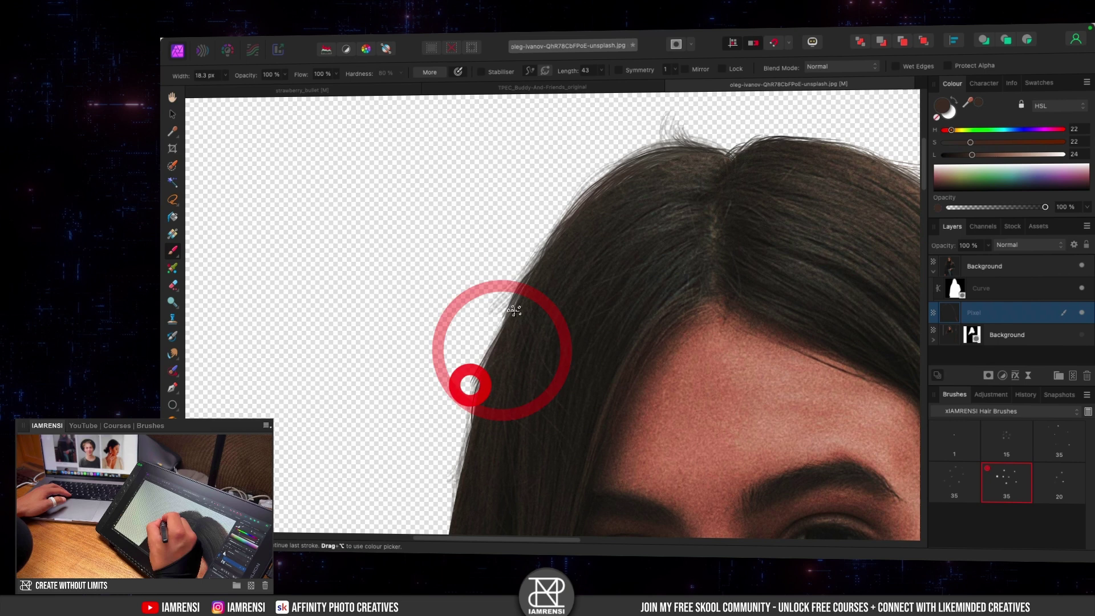
left_click_drag(502, 434, 542, 299)
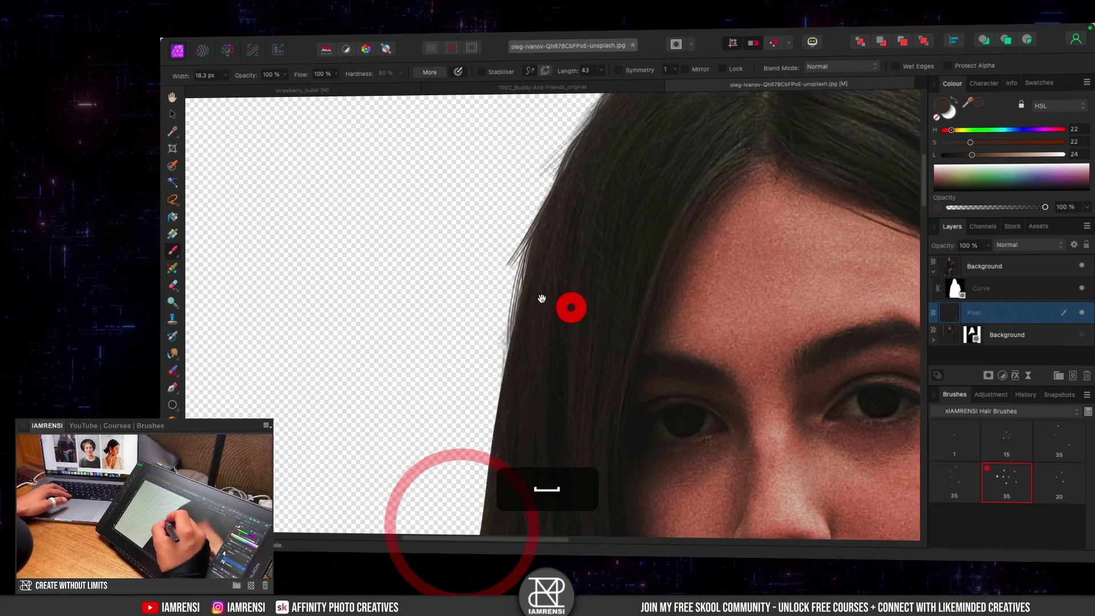
key("x")
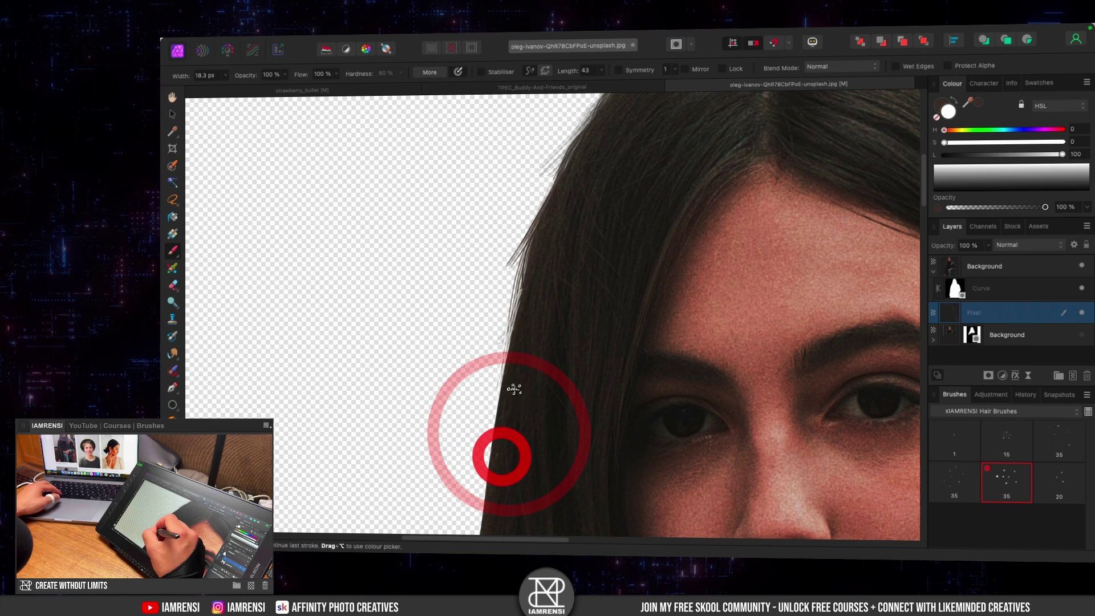
key("super+z")
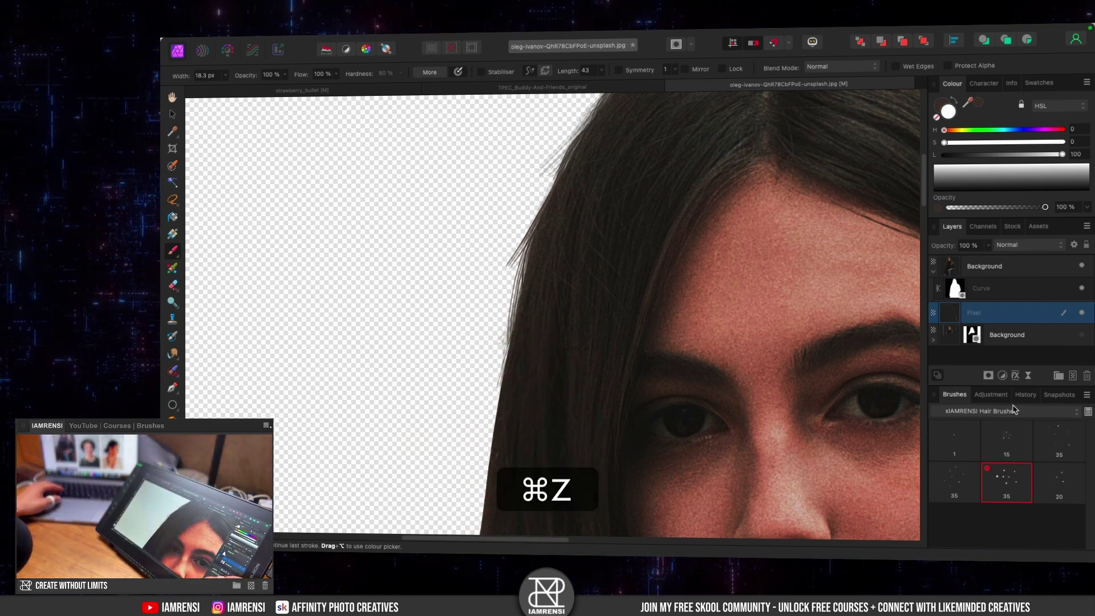
Switch to the second row's first 35 px hair brush, sample dark brown and paint 35.4 px strands from temple to cheek on the left edge
left_click(949, 488)
left_click(538, 242, "alt")
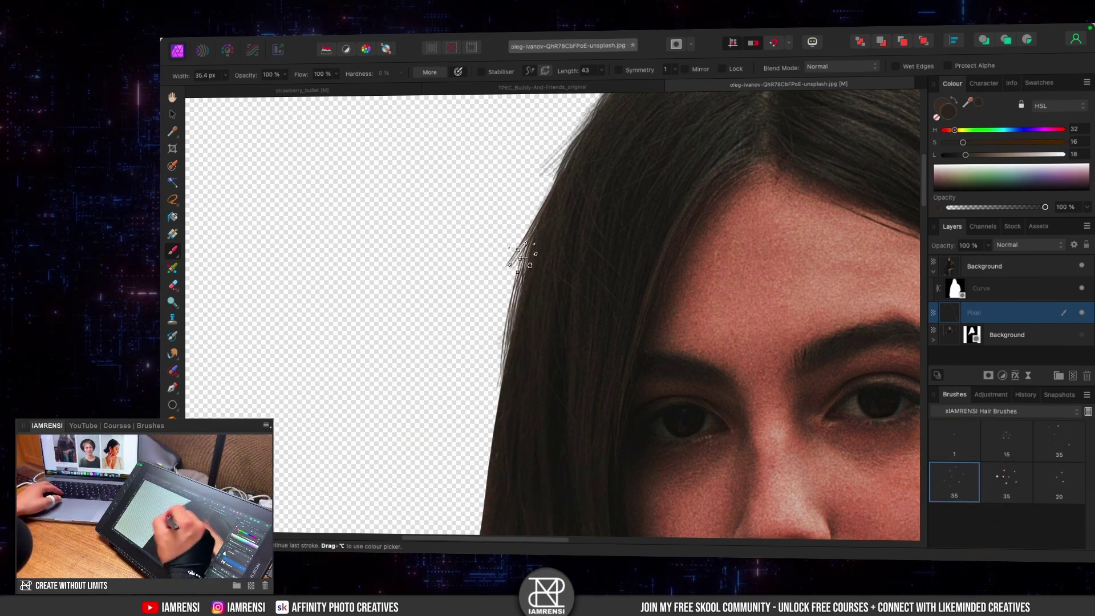
left_click_drag(516, 459, 515, 327)
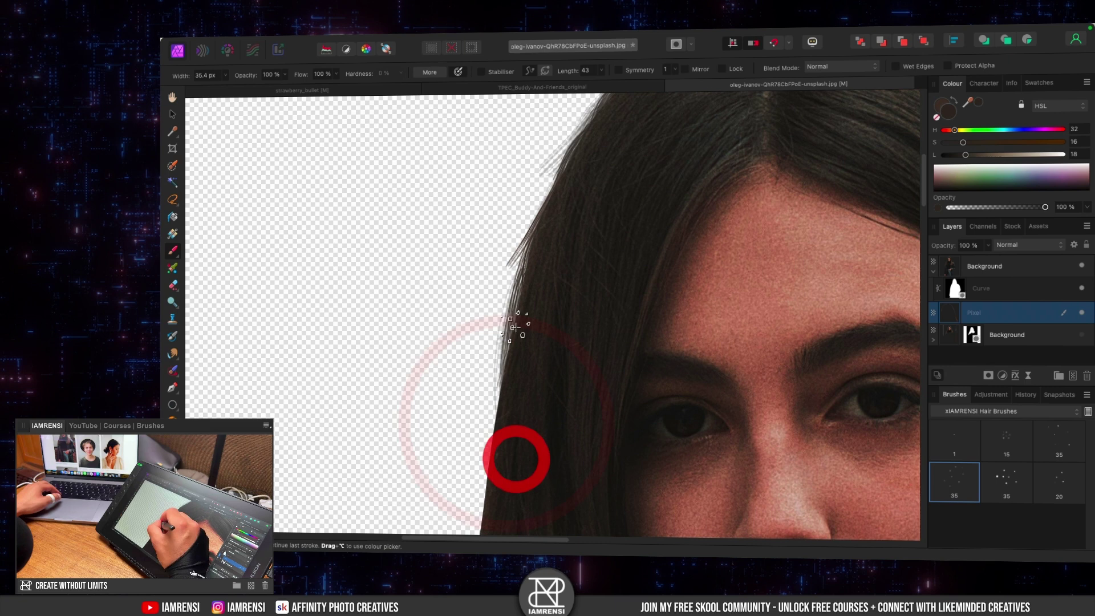
mouse_move(569, 188)
left_mouse_down()
mouse_move(594, 137)
mouse_move(539, 334)
left_mouse_up()
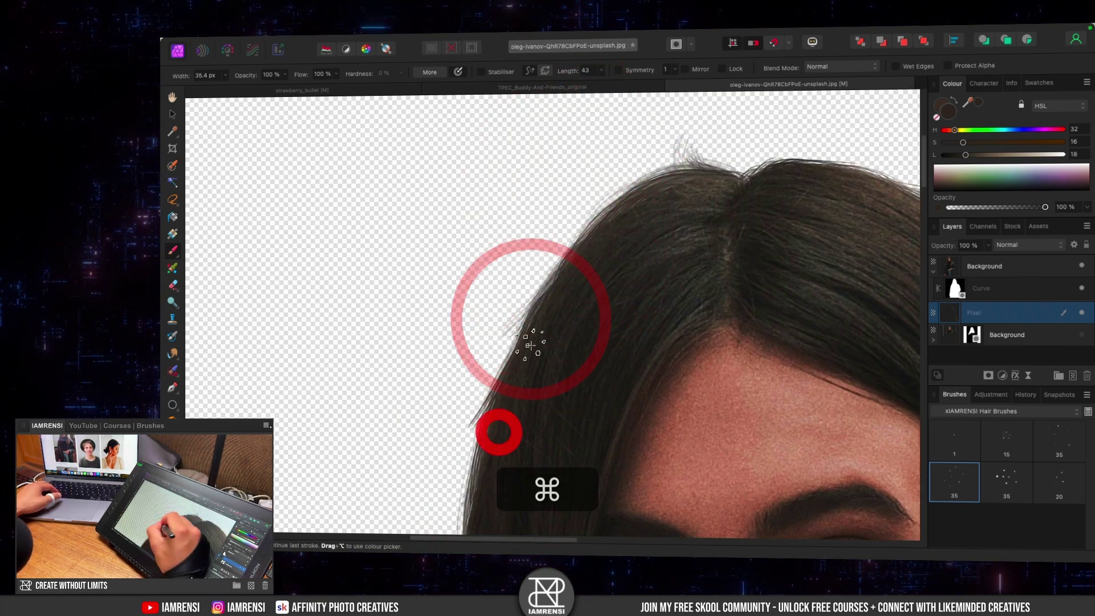
left_click_drag(530, 474, 612, 235)
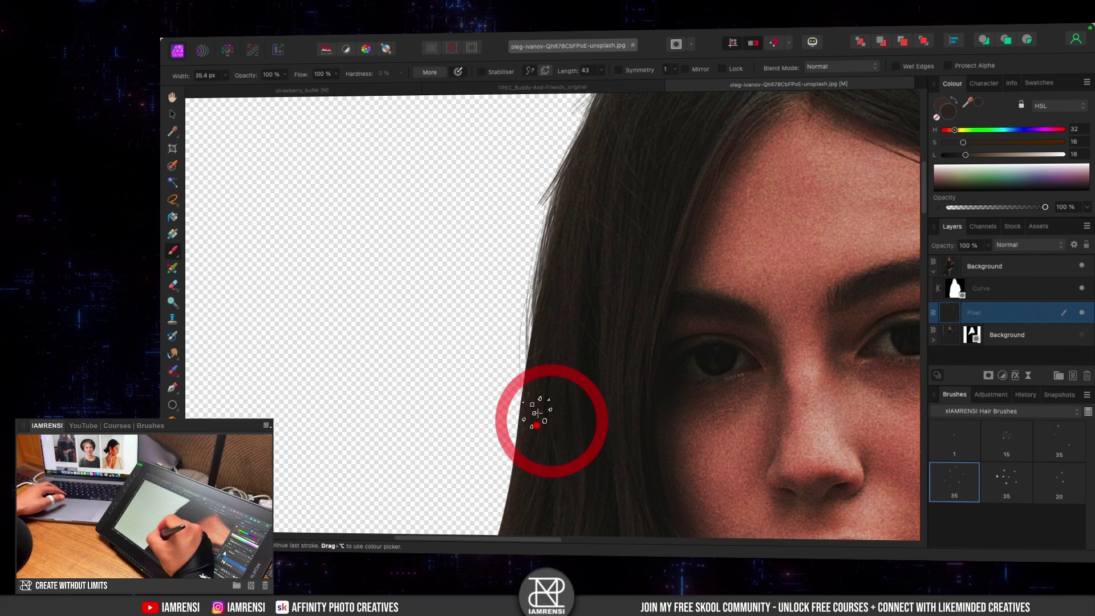
left_click_drag(546, 486, 577, 353)
Switch to the second row's middle 35 px brush, sample darker browns and paint strands along the left edge beside the mouth, undoing a misplaced stroke
left_click(1007, 477)
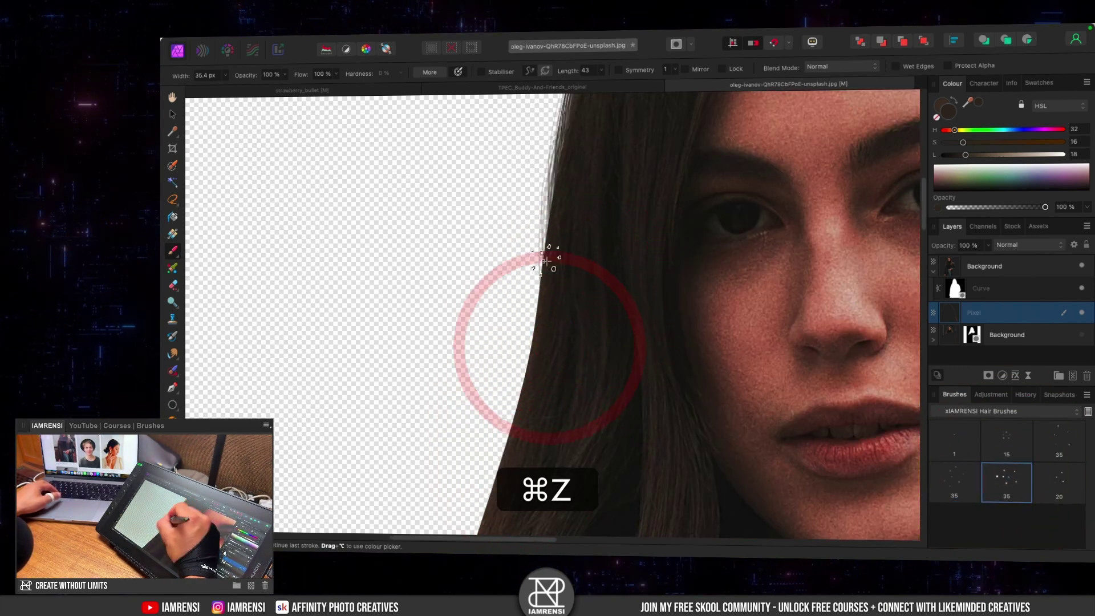
left_click(552, 323, "alt")
left_click_drag(553, 432, 614, 269)
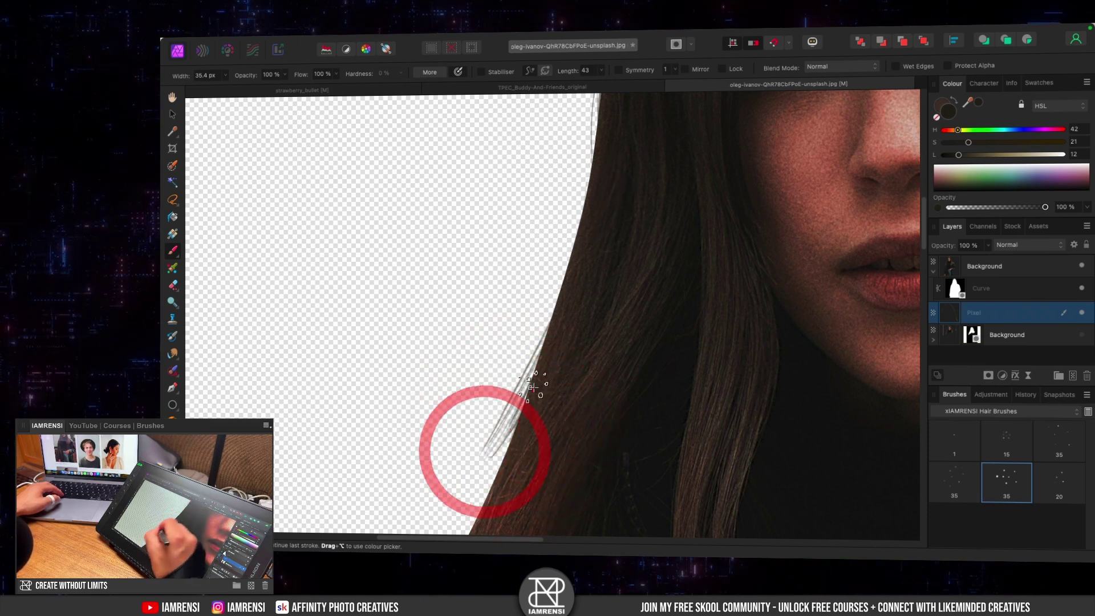
left_click_drag(534, 363, 583, 281)
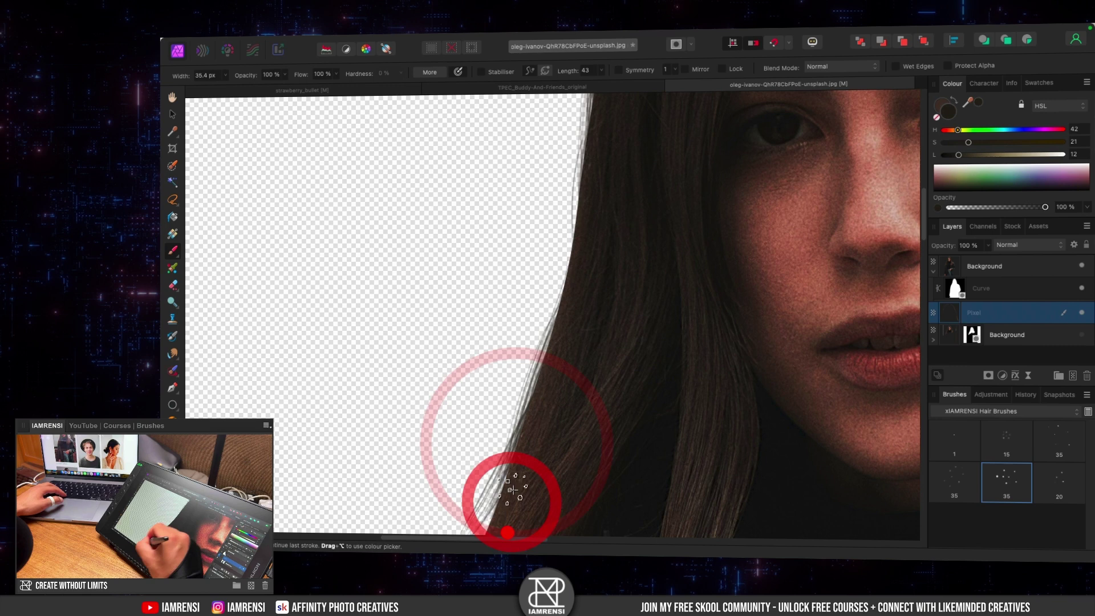
key("super+z")
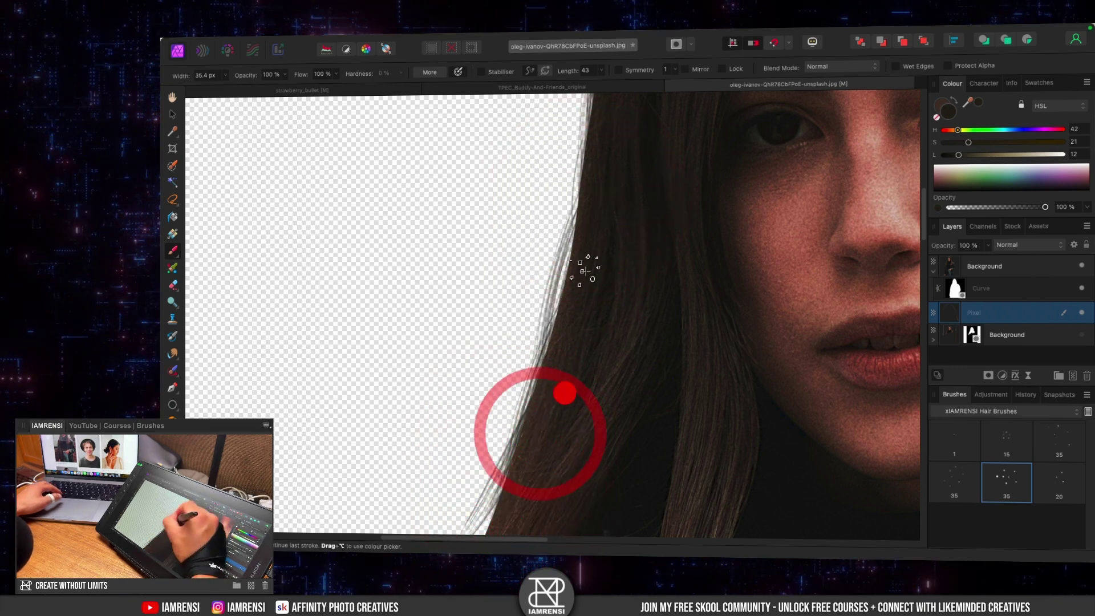
left_click_drag(561, 391, 587, 258)
left_click_drag(557, 345, 545, 433)
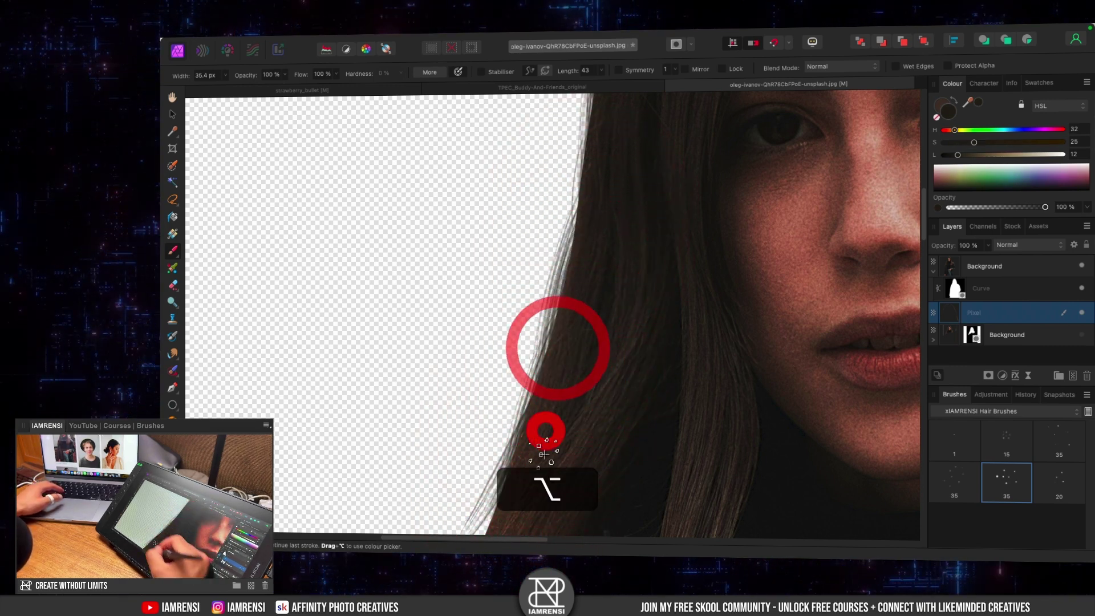
Use the first row's 35 px hair brush, undo a stray strand, sample reddish brown and paint strands along the left edge below the chin
left_click_drag(619, 200, 498, 474)
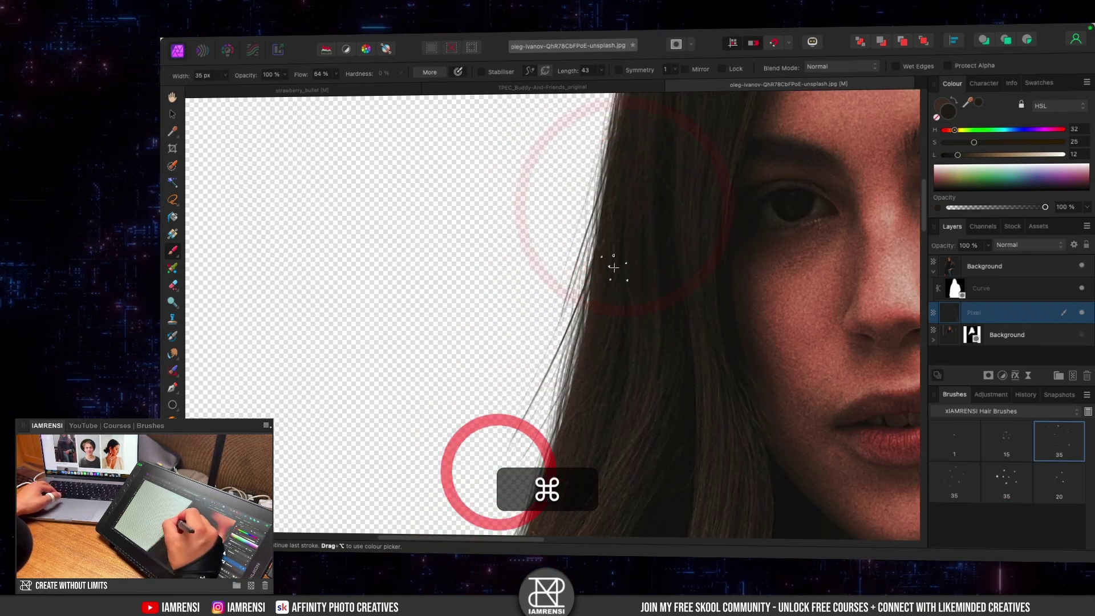
key("super+z")
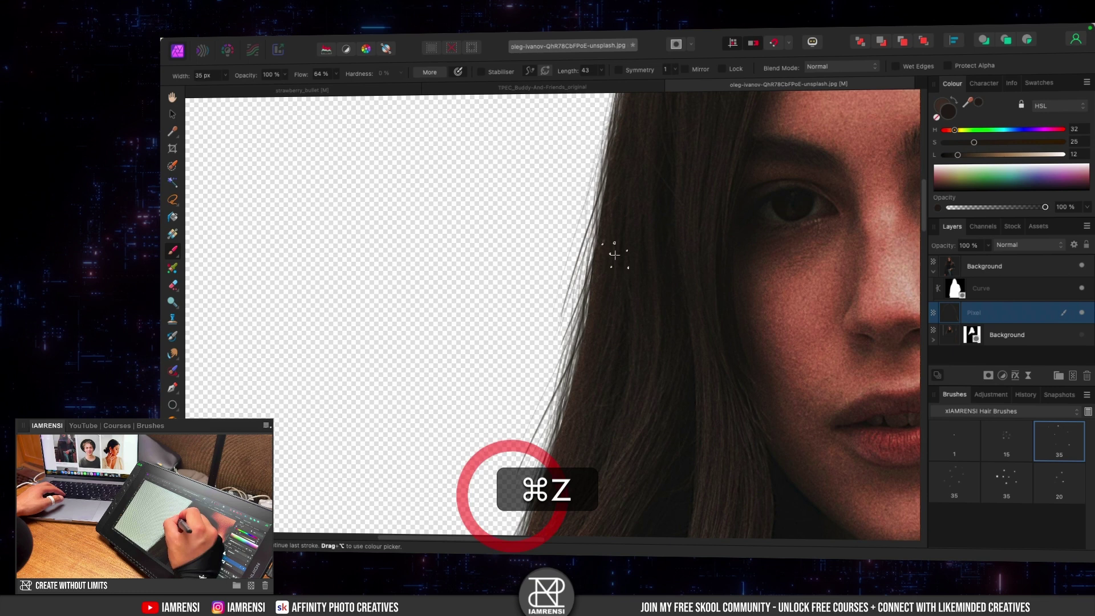
left_click(641, 248, "alt")
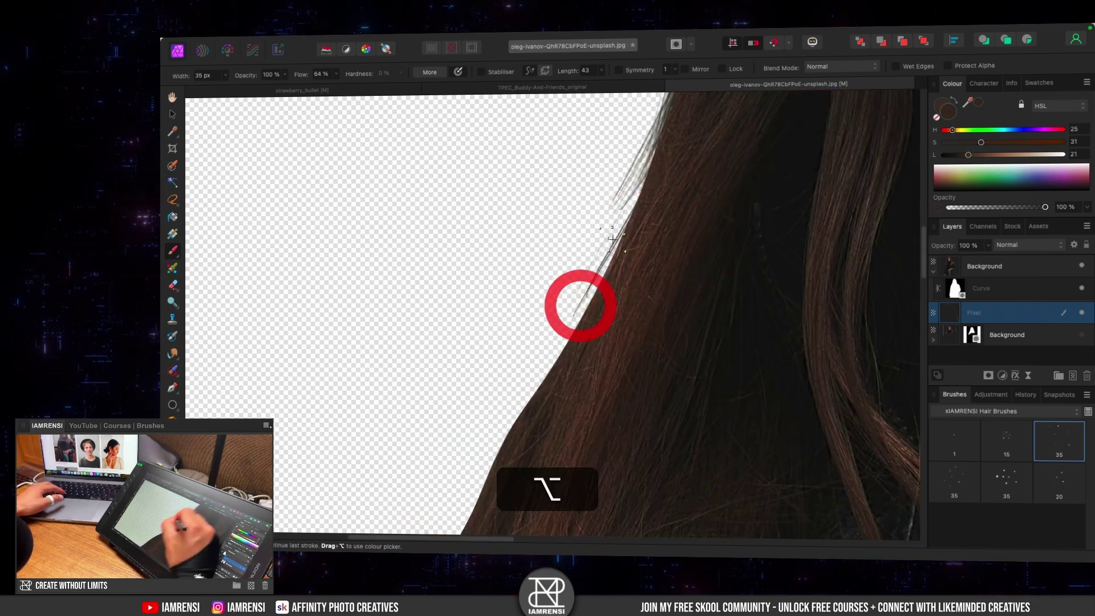
left_click_drag(613, 240, 648, 168)
mouse_move(552, 328)
left_mouse_down()
mouse_move(642, 183)
mouse_move(628, 222)
left_mouse_up()
mouse_move(565, 347)
left_mouse_down()
mouse_move(666, 183)
mouse_move(650, 171)
left_mouse_up()
left_click_drag(585, 363, 645, 194)
left_click_drag(604, 317, 660, 162)
left_click_drag(587, 343, 639, 211)
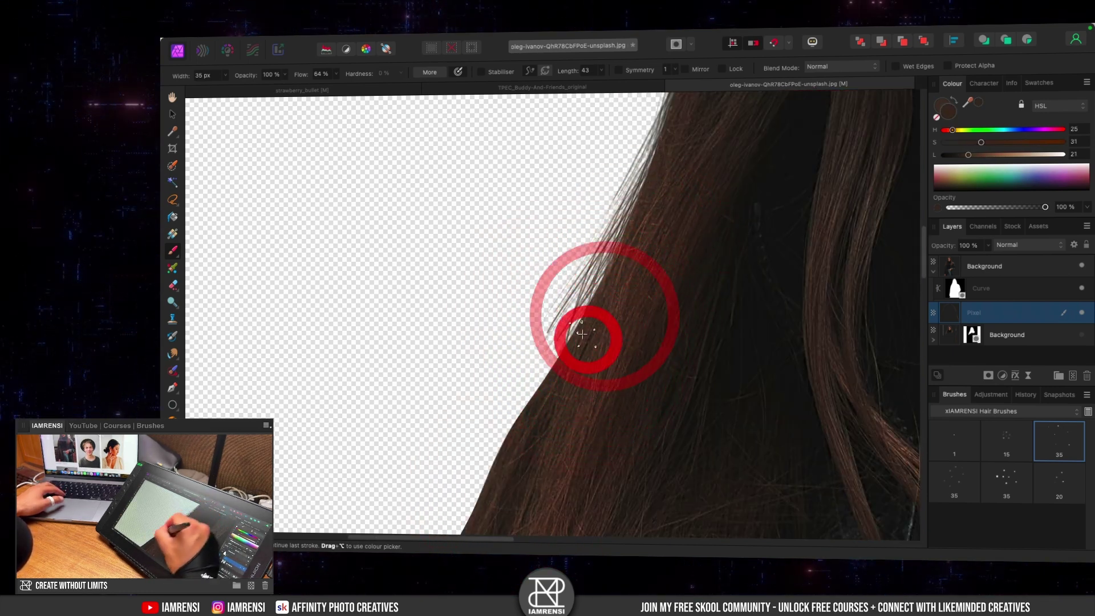
Continue the reddish-brown strands farther down the left hair edge and enlarge the brush to 53.2 px
left_click_drag(513, 408, 564, 331)
left_click_drag(521, 391, 594, 313)
key("e")
left_click(997, 313)
key("b")
key("]")
left_click_drag(562, 349, 628, 199)
Paint 53.2 px strands along the outward curve of the lower left hair edge, resampling the hair colour
scroll(573, 343, "down", 3)
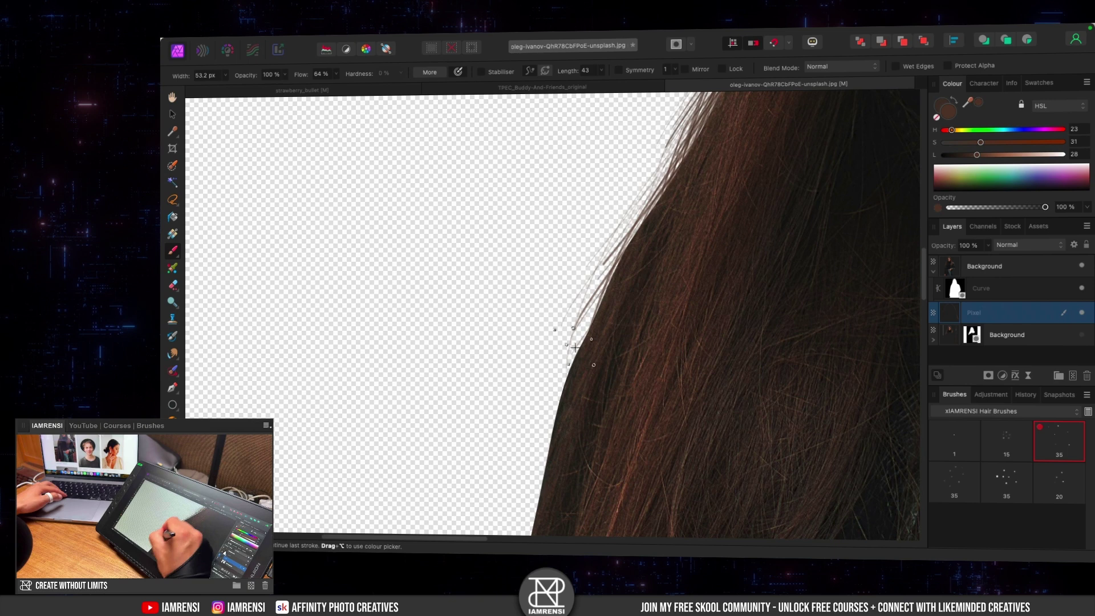
left_click_drag(568, 394, 634, 228)
left_click(635, 227, "alt")
left_click_drag(582, 377, 642, 188)
Return to the second row's middle 35 px brush, sample dark browns and paint strands along the lowest part of the left hair edge
scroll(672, 228, "down", 3)
left_click(1007, 482)
left_click(622, 257, "alt")
left_click_drag(646, 232, 638, 345)
mouse_move(626, 383)
left_mouse_down()
mouse_move(660, 228)
mouse_move(606, 428)
left_mouse_up()
left_click(597, 468, "alt")
mouse_move(704, 229)
left_mouse_down()
mouse_move(644, 389)
mouse_move(679, 388)
left_mouse_up()
Review the painted hair on the whole figure and inspect the lower hair ends over the jacket
key("super+0")
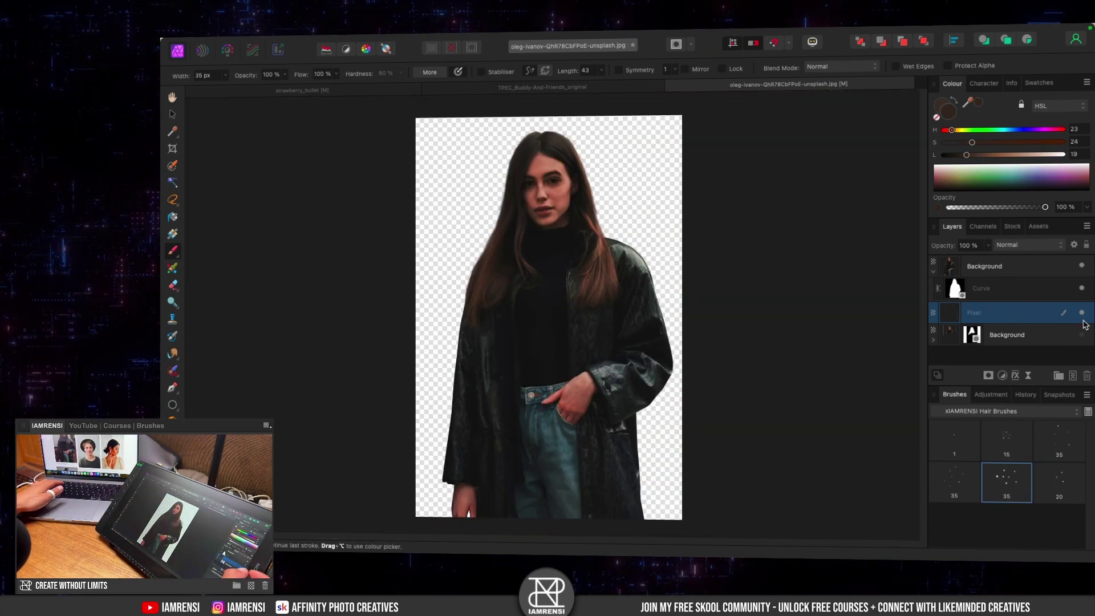
key("super")
key("super+equal")
key("super+equal")
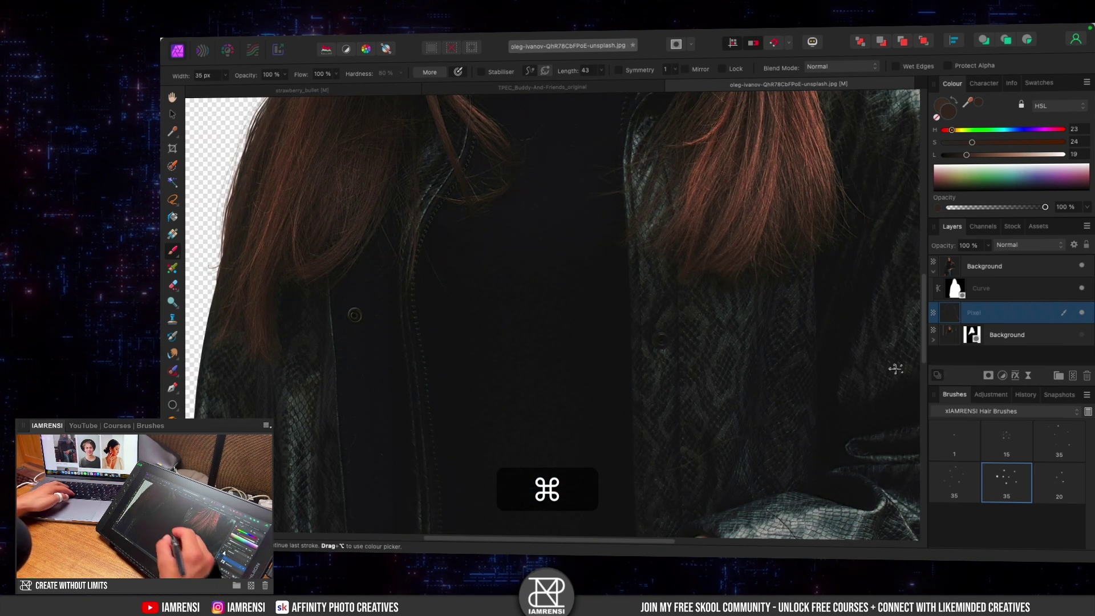
Try to paint brown strands along the upper left hair edge beside the face
left_click_drag(490, 231, 558, 496)
left_click_drag(528, 274, 517, 491)
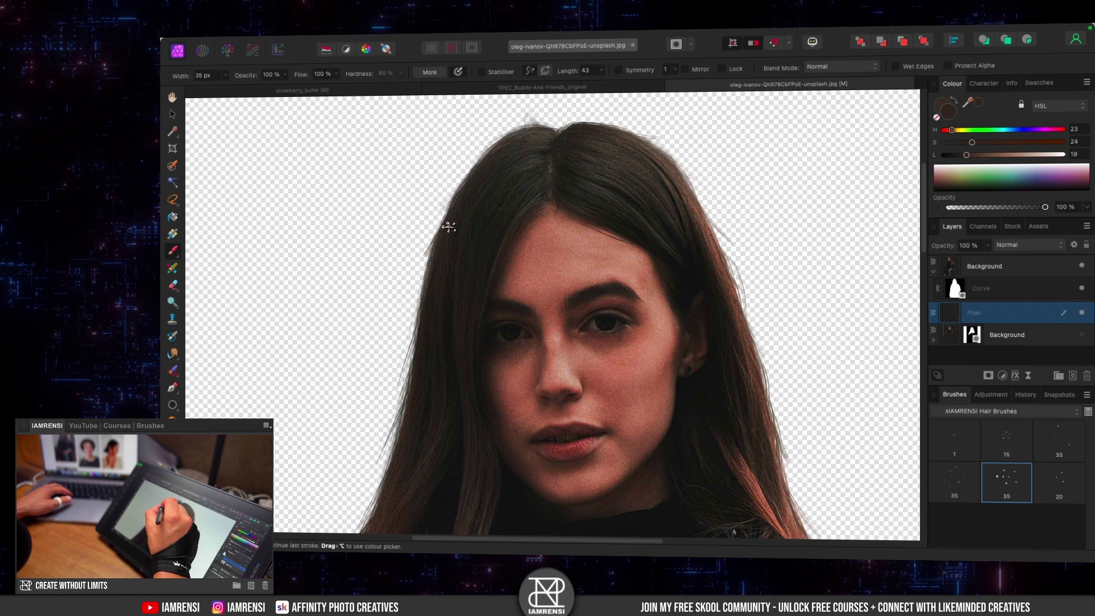
left_click_drag(418, 362, 442, 284)
key("space")
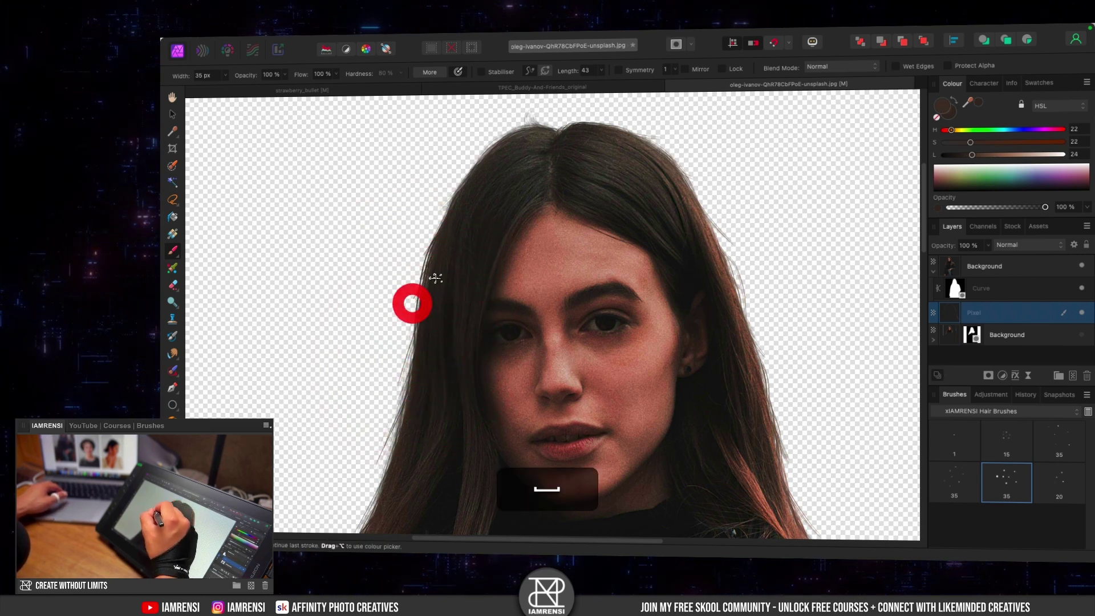
key("super+z")
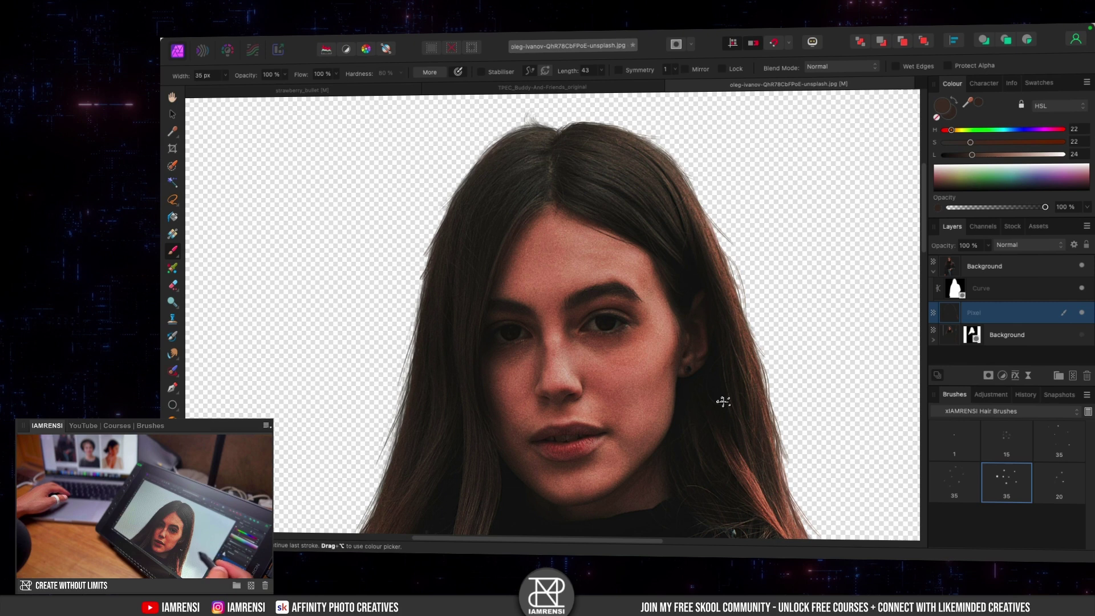
Add a solid pale pink fill layer (HSL 23, 24, 88) beneath the cut-out and check the lower left hair edge against it
key("space")
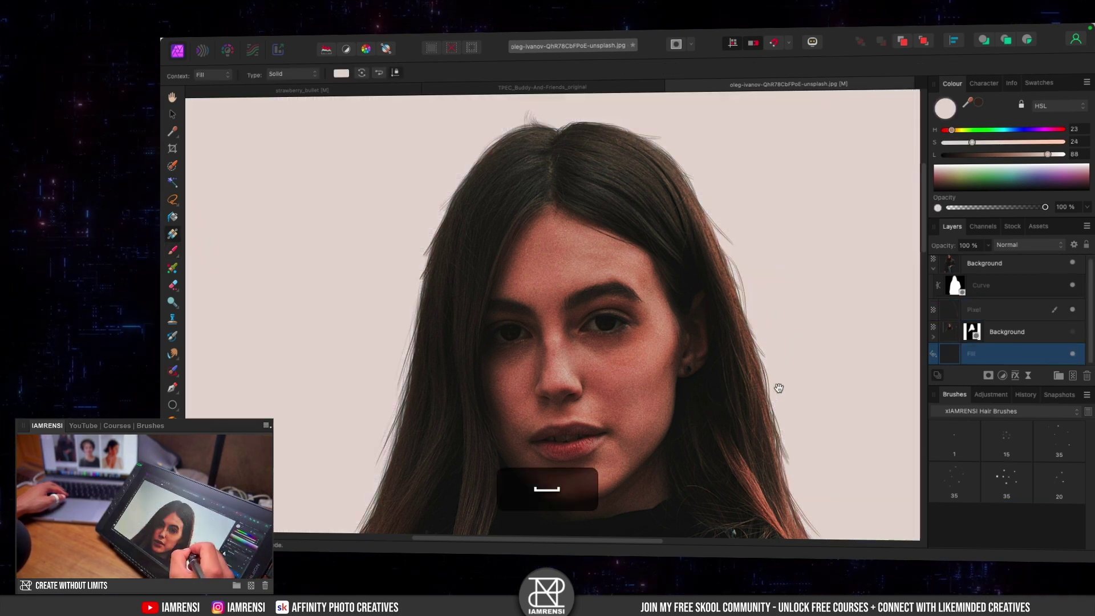
left_click_drag(778, 389, 795, 266)
left_click_drag(816, 375, 888, 237)
left_click_drag(723, 317, 856, 227)
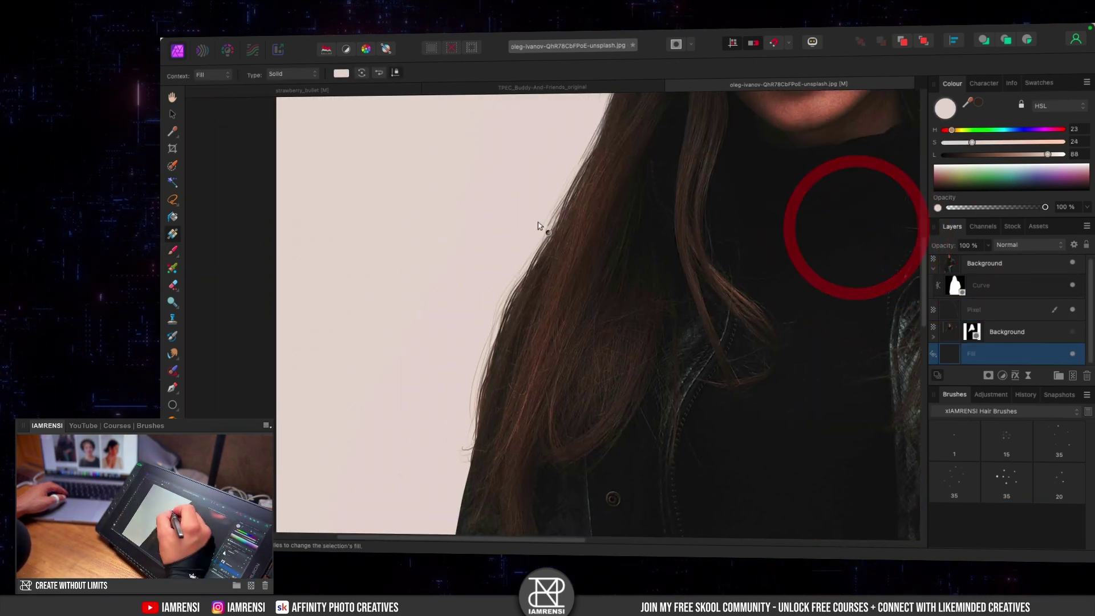
Reselect the Pixel layer with the Paint Brush and try a test strand along the lower left hair edge
left_click_drag(573, 197, 502, 288)
key("super+z")
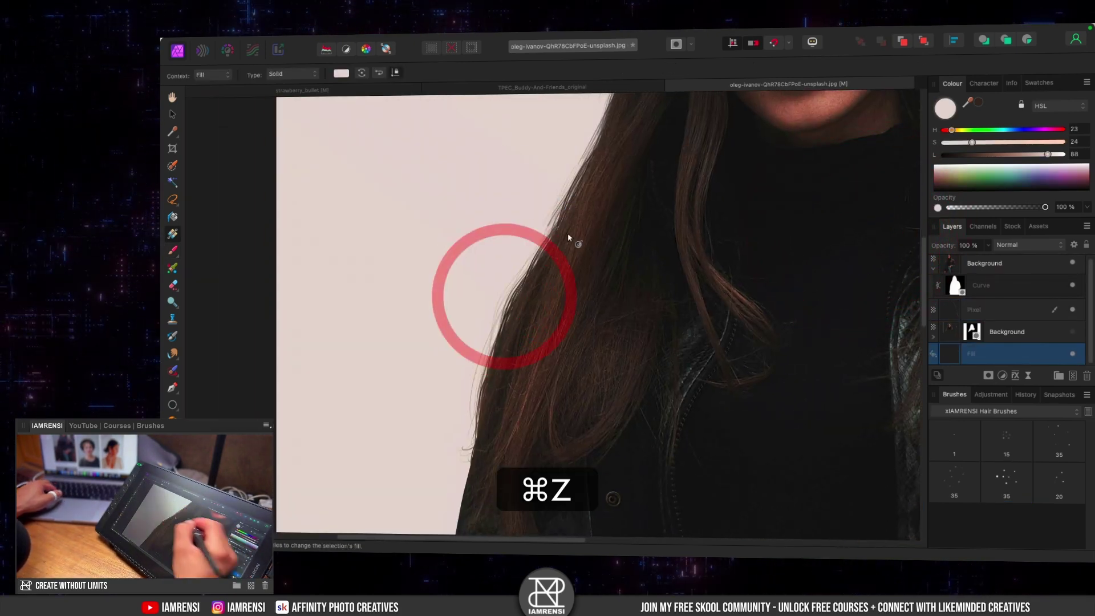
left_click(974, 308)
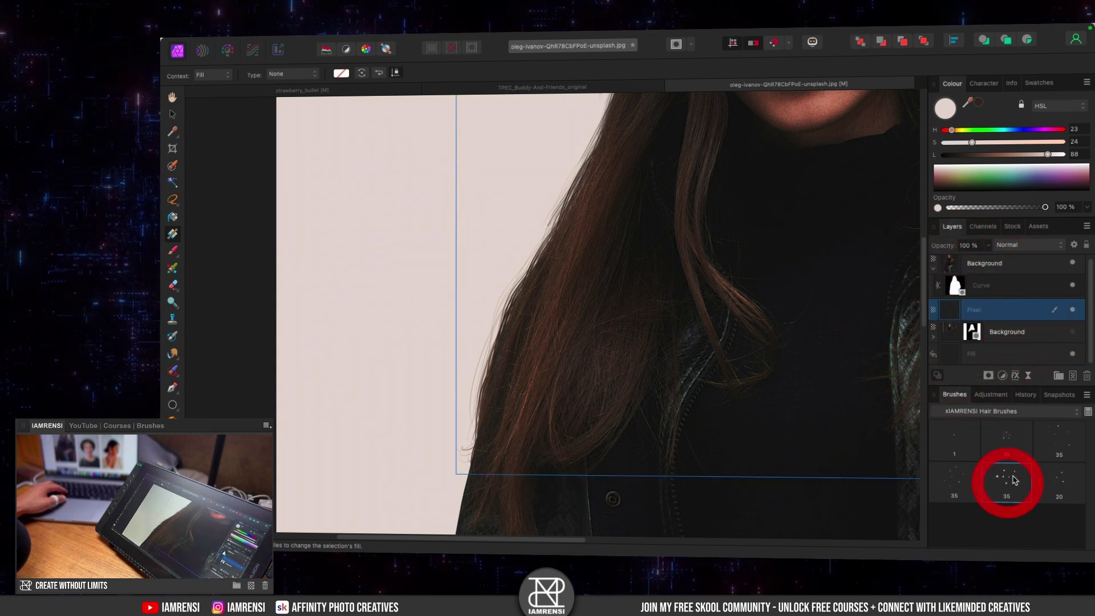
key("b")
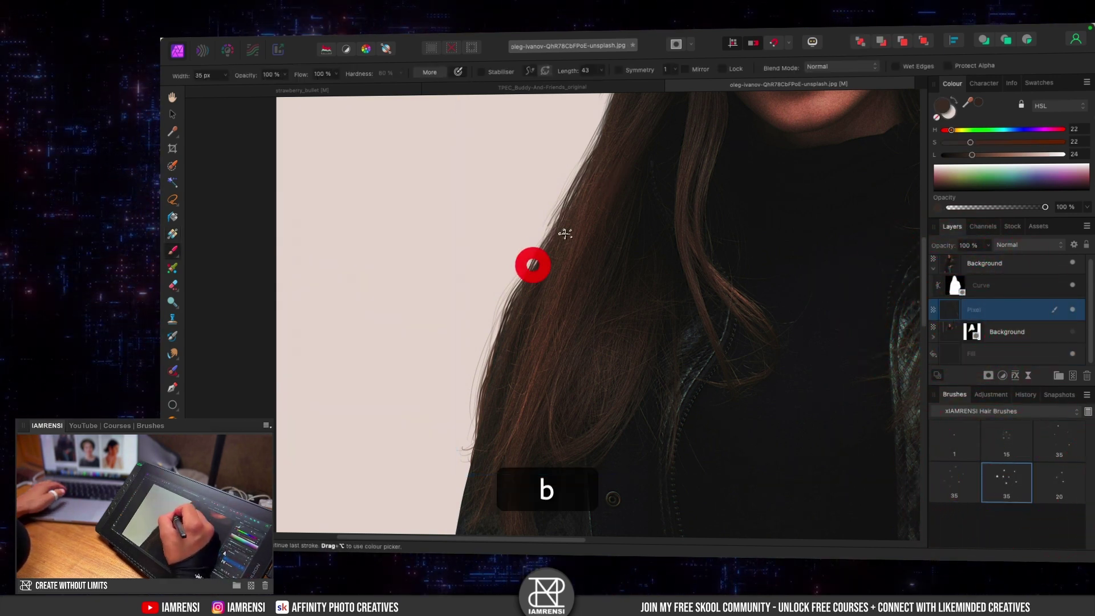
left_click_drag(526, 315, 533, 335)
key("super+z")
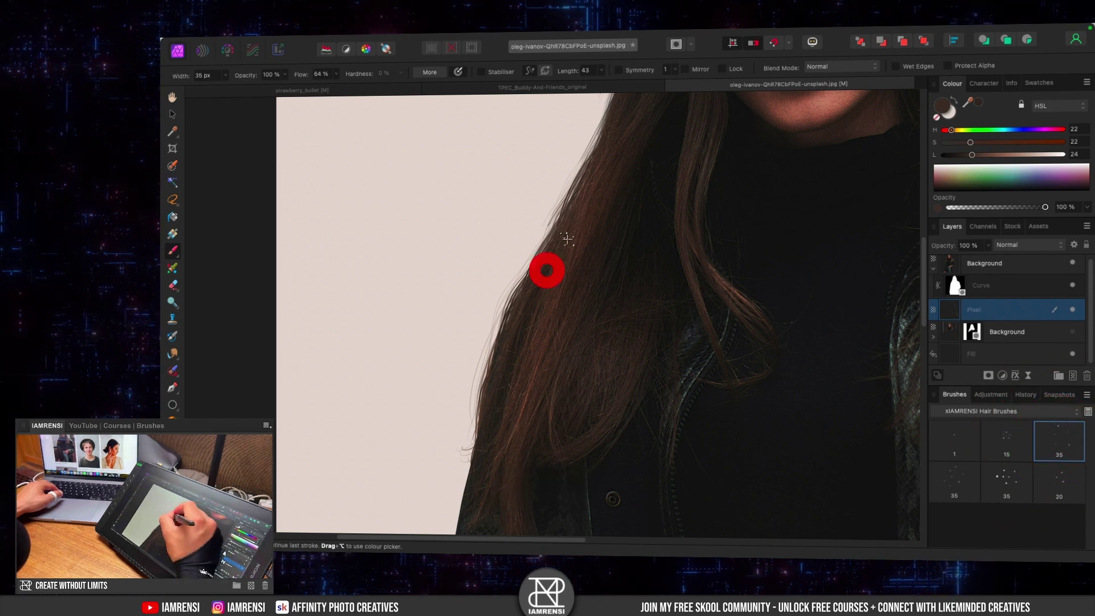